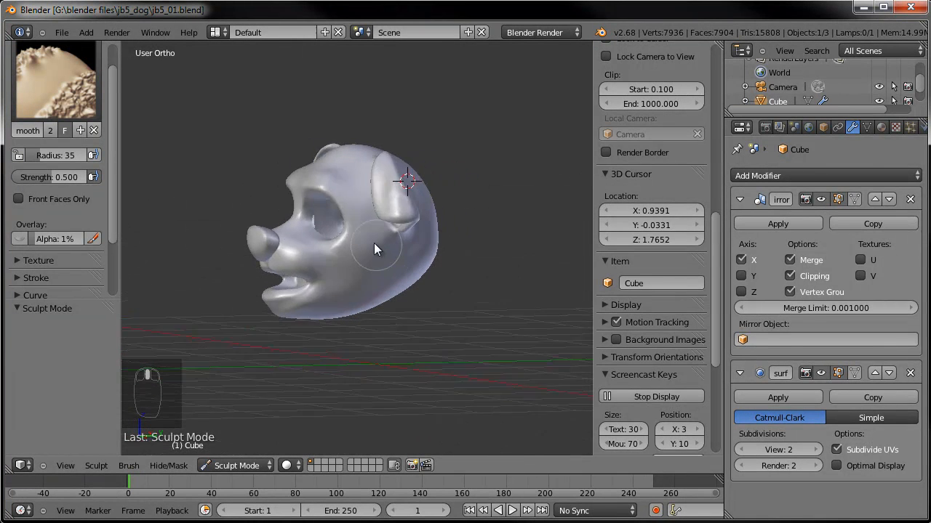
- Switch the dog head mesh from Sculpt Mode to Edit Mode
middle_drag(370, 274, 476, 276)
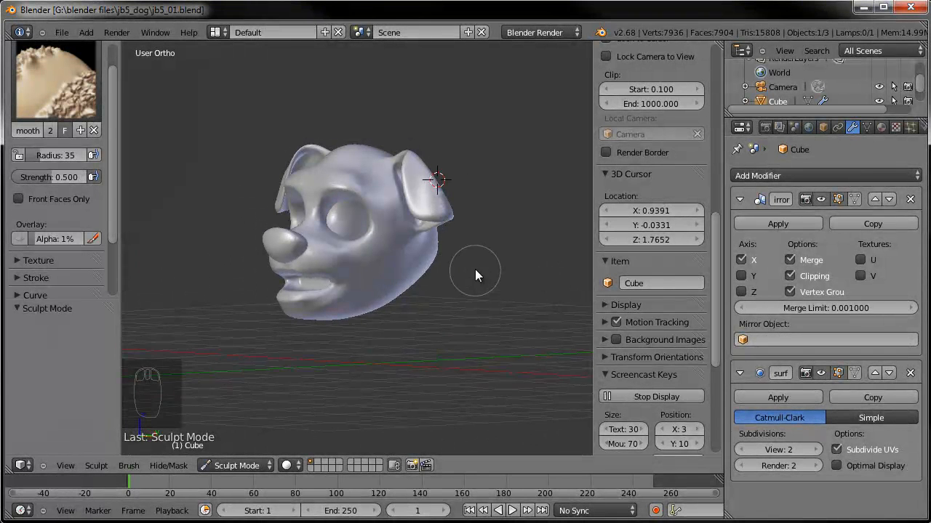
scroll(401, 293, up, 3)
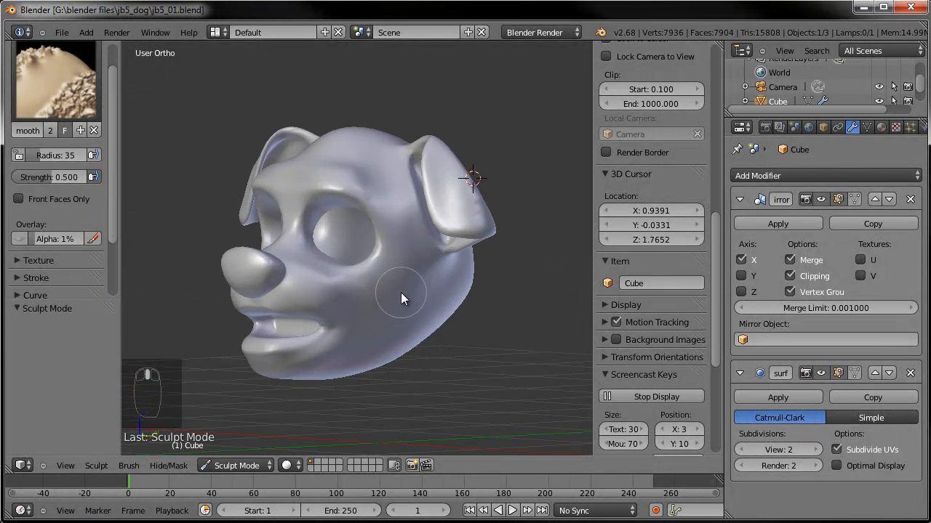
middle_drag(388, 286, 357, 289)
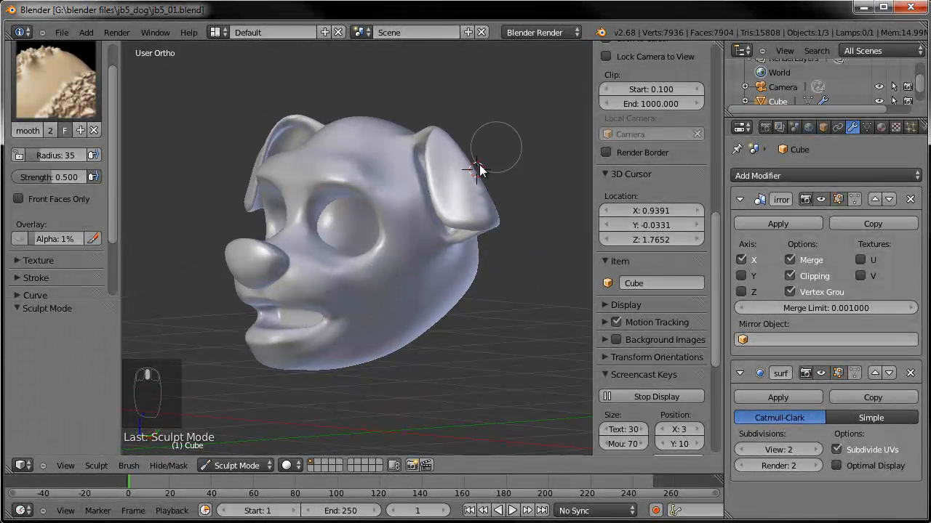
mouse_move(448, 276)
middle_down()
mouse_move(400, 271)
mouse_move(347, 371)
middle_up()
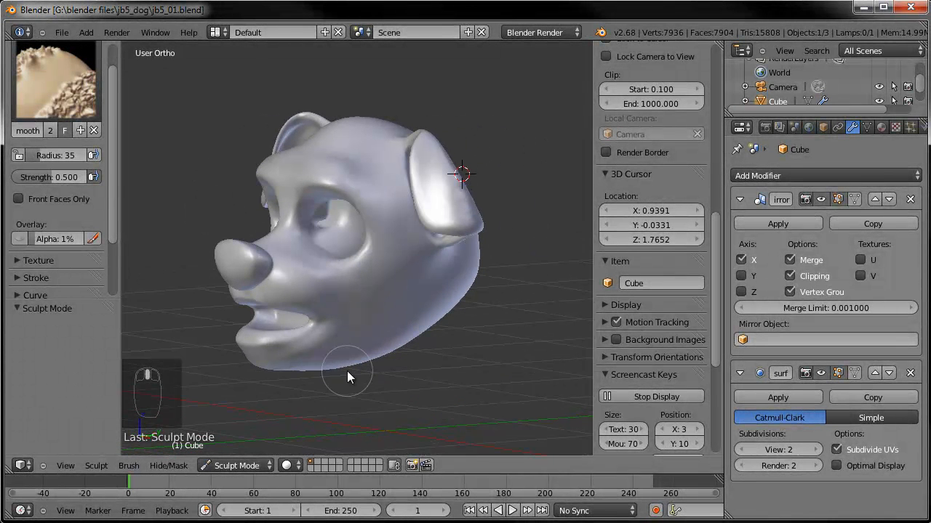
click(238, 467)
click(240, 435)
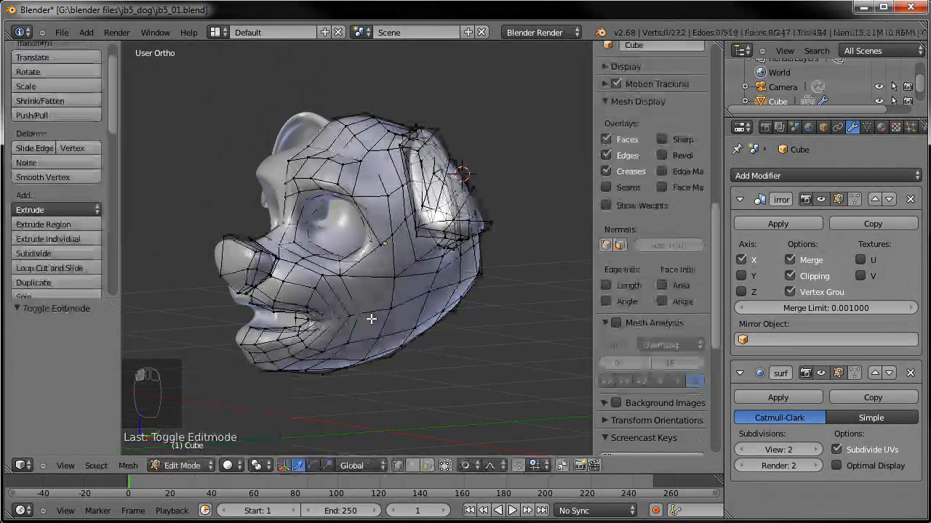
- In the right side view, circle-select the front vertices of the lower jaw and move them slightly backward with proportional editing
key(KP_3)
scroll(429, 298, down, 1)
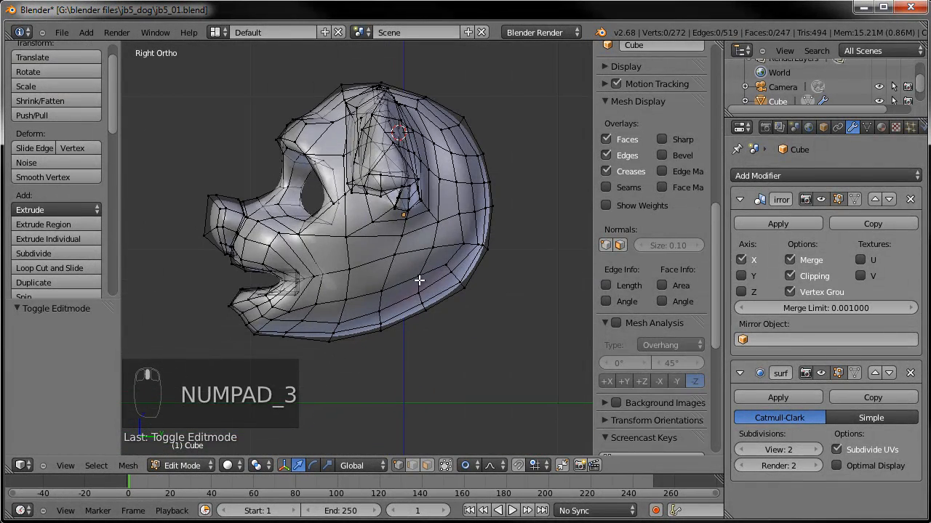
key(a)
key(a)
key(a)
key(a)
key(c)
scroll(369, 305, down, 2)
scroll(309, 313, up, 4)
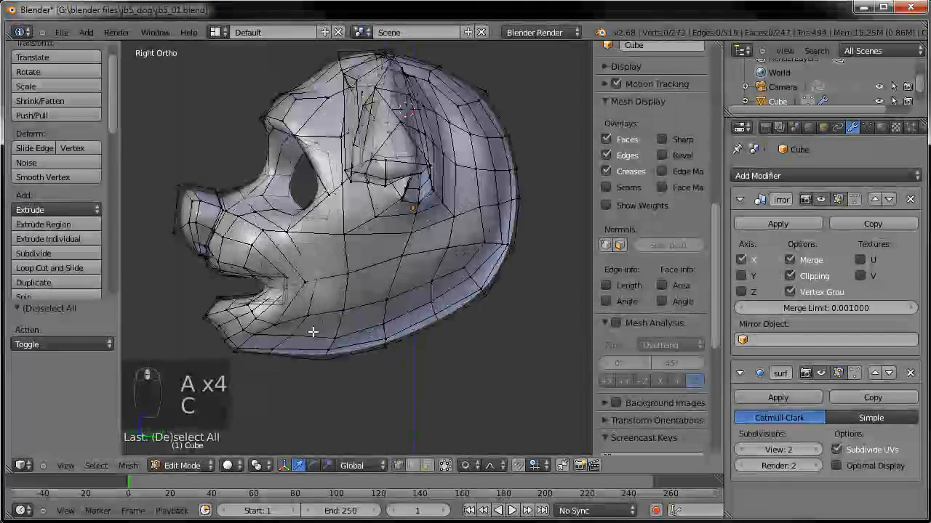
key(c)
mouse_move(254, 277)
mouse_down()
mouse_move(251, 270)
mouse_move(276, 275)
mouse_up()
key(g)
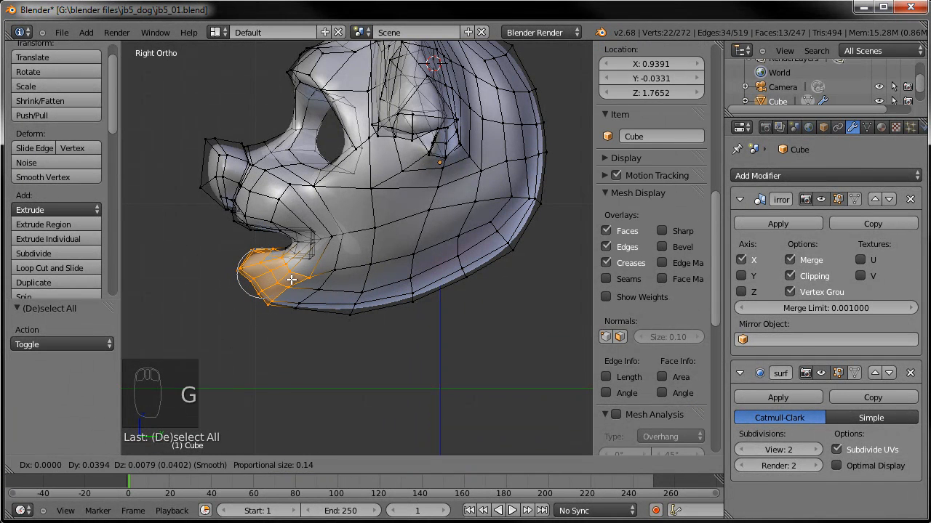
click(312, 276)
- Scale the selected front lower jaw vertices and reposition them below the upper lip
key(s)
click(322, 271)
key(g)
click(266, 266)
- Select the vertices on the underside of the jaw behind the chin and raise them with proportional editing
key(a)
key(c)
click(357, 306)
key(g)
scroll(363, 293, down, 3)
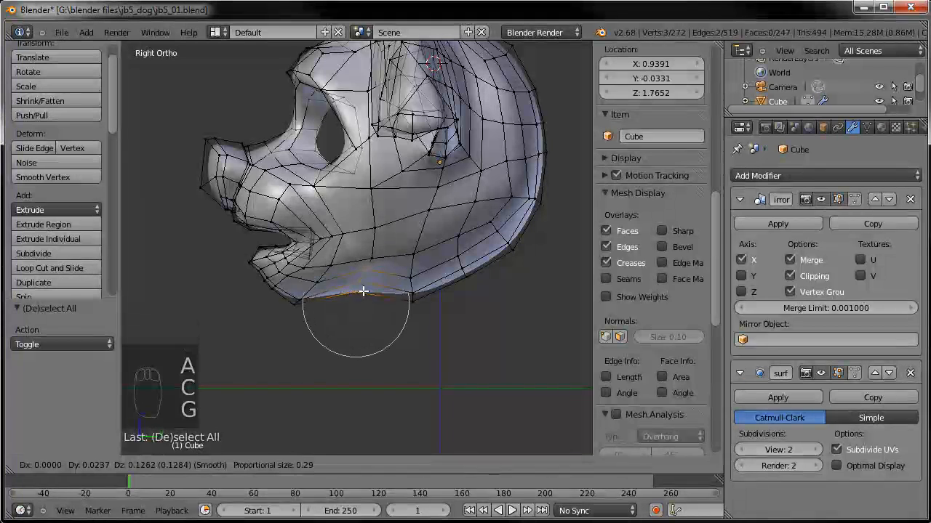
click(361, 288)
- Select the vertices just above the raised jaw underside and move them slightly upward
key(a)
key(c)
click(373, 257)
key(g)
right_click(373, 256)
key(g)
click(374, 252)
- Select the vertices farther back on the jaw's underside, reposition them, and clear the selection
key(a)
key(c)
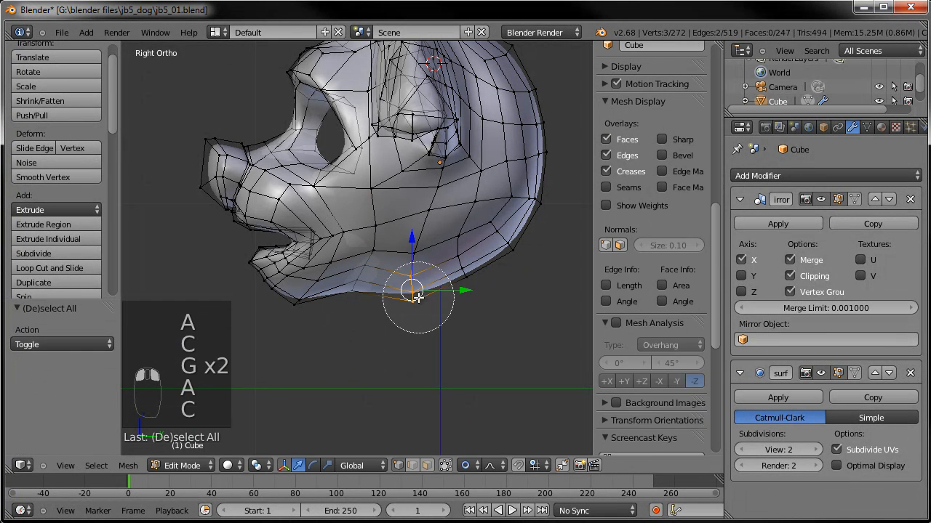
click(414, 293)
right_click(414, 292)
key(g)
click(438, 297)
key(a)
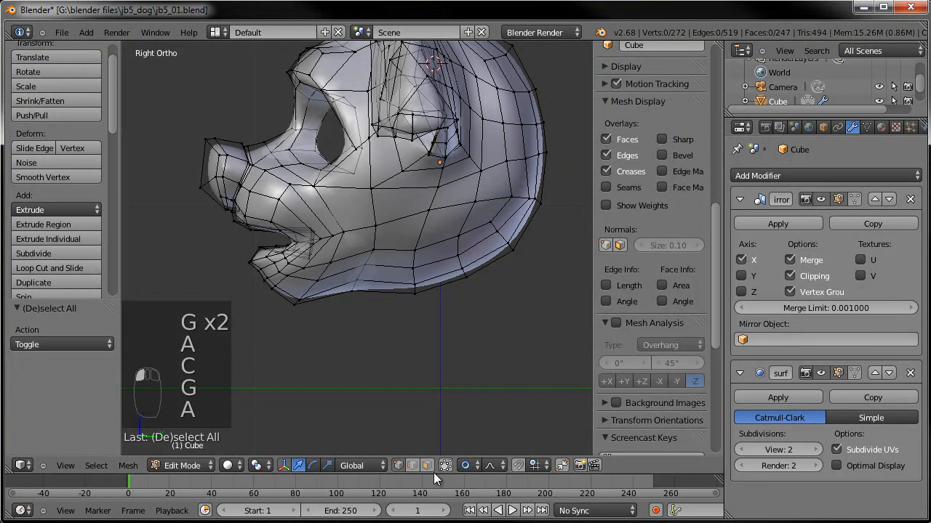
- Circle-select the faces at the lower back of the head and extrude them outward by about 0.09 to start the neck
key(c)
drag(526, 245, 460, 247)
shift+middle_drag(447, 269, 351, 308)
key(e)
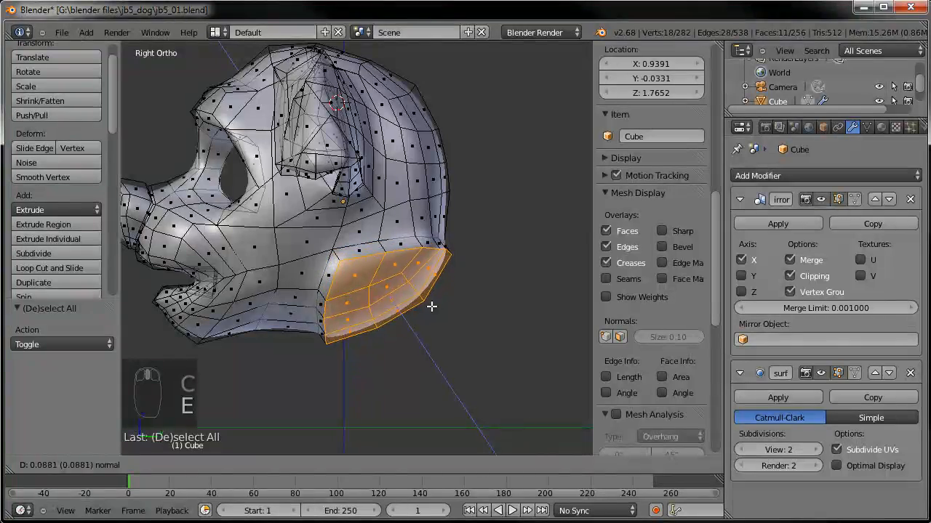
click(434, 313)
- Move the extruded neck faces down and backward, and clear the selection
middle_drag(436, 317, 385, 288)
key(g)
click(426, 315)
key(g)
click(436, 320)
middle_drag(421, 326, 507, 286)
key(KP_3)
key(a)
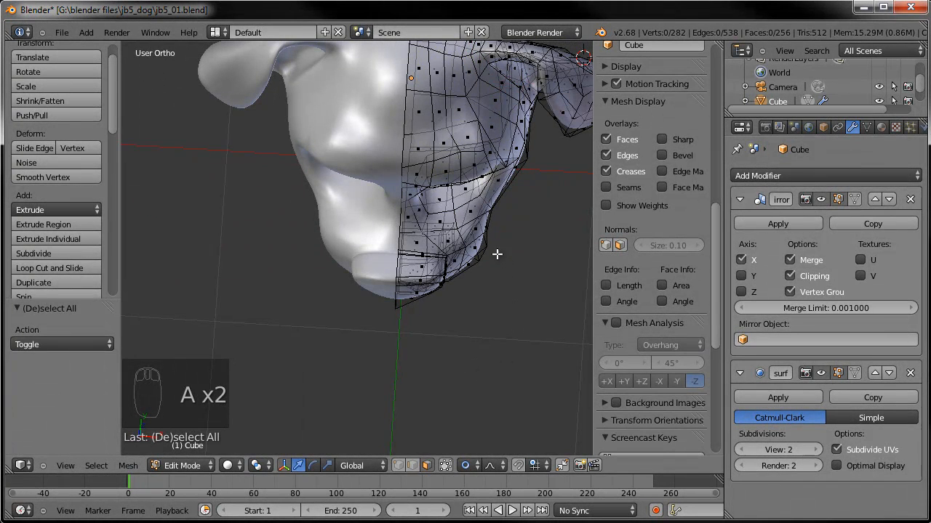
- Circle-select the nose, muzzle and mouth faces and scale them to 0.81 along the X axis
key(KP_7)
right_click(502, 272)
middle_drag(502, 272, 501, 239)
key(c)
drag(500, 241, 416, 275)
right_click(416, 275)
middle_drag(429, 272, 395, 208)
key(s)
key(x)
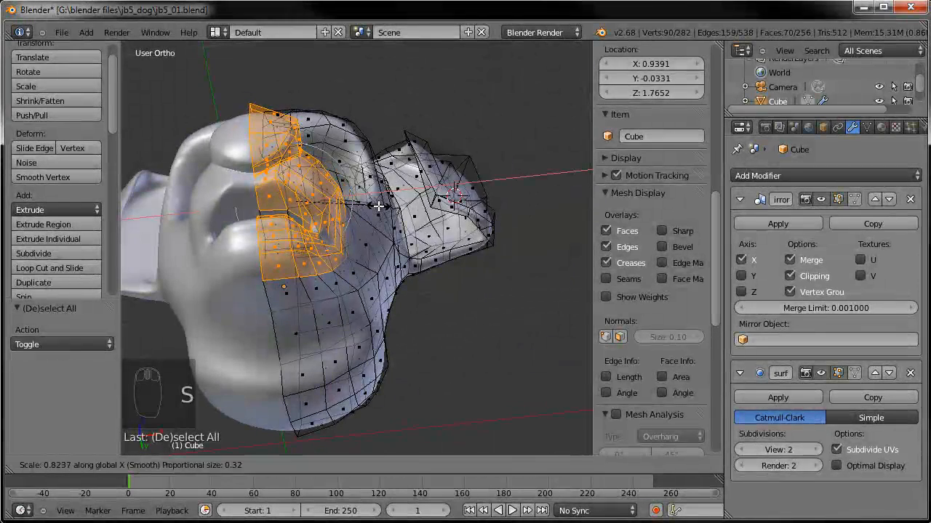
click(377, 206)
middle_drag(380, 204, 331, 283)
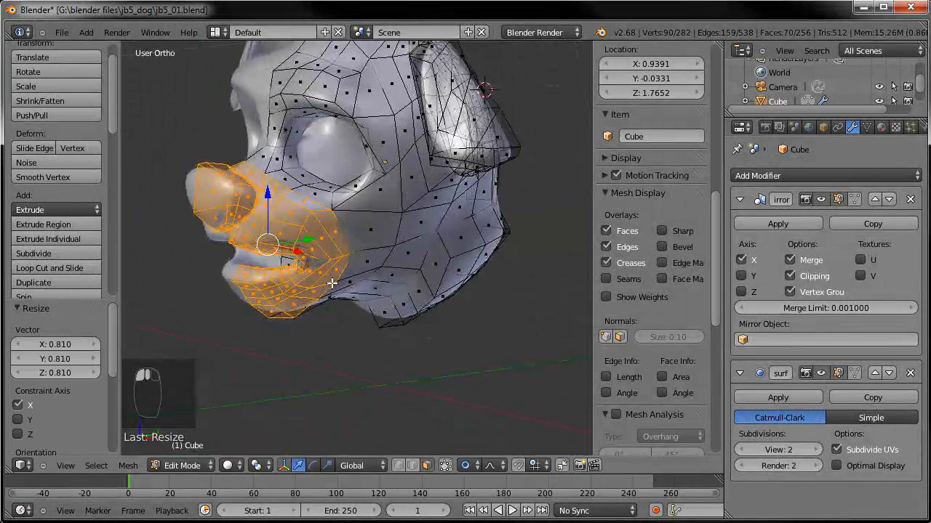
- Switch to vertex selection and reposition the vertices at the outer lower corner of the eye socket
click(400, 466)
scroll(351, 218, up, 1)
shift+middle_drag(359, 174, 393, 206)
right_click(387, 198)
key(g)
click(383, 199)
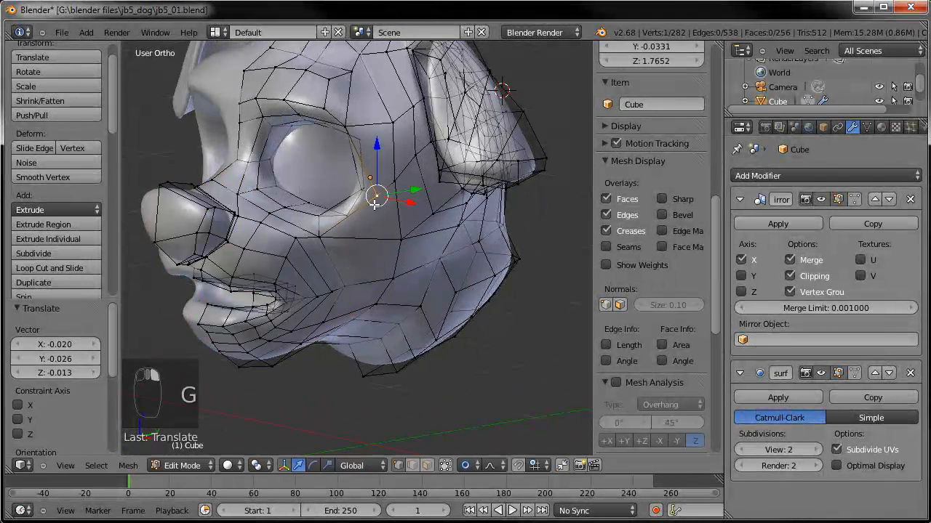
scroll(392, 218, up, 6)
key(g)
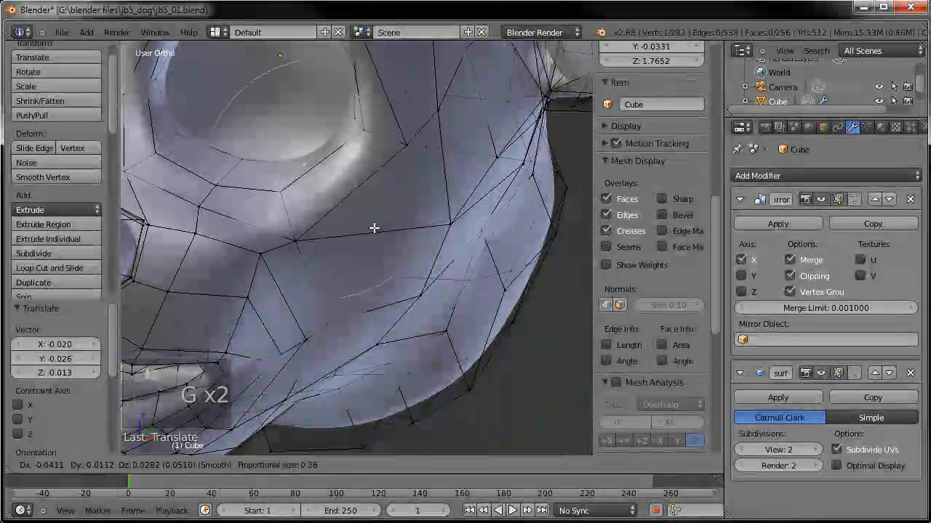
click(375, 225)
- Adjust individual vertices along the lower rim of the eye socket and check the smoothed head outside Edit Mode
scroll(439, 119, up, 2)
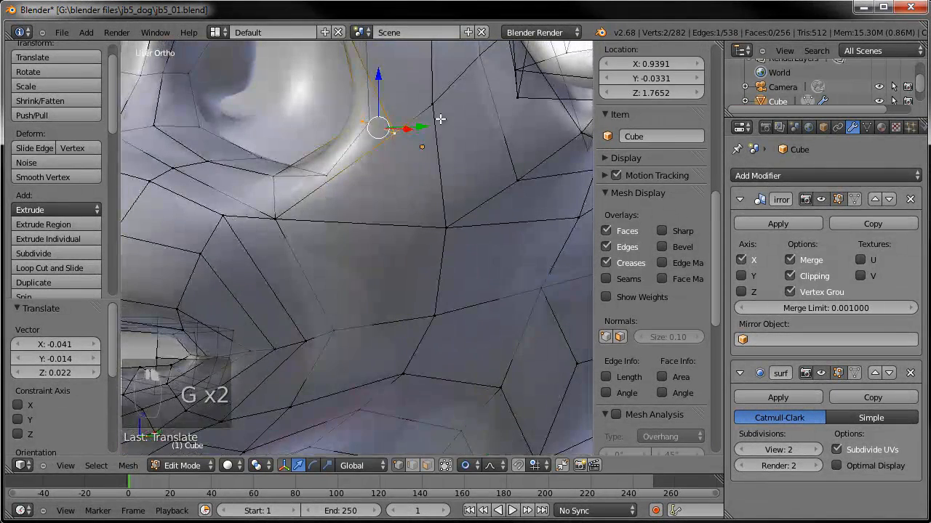
right_click(439, 119)
key(g)
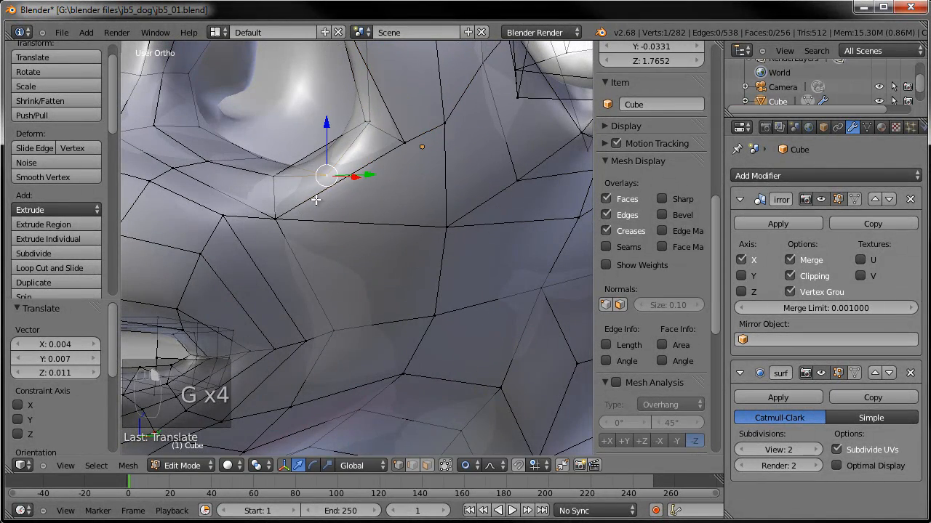
key(g)
click(285, 204)
scroll(285, 204, down, 4)
mouse_move(285, 204)
middle_down()
mouse_move(354, 211)
mouse_move(290, 239)
mouse_move(369, 230)
mouse_move(308, 223)
middle_up()
scroll(354, 211, down, 2)
key(Tab)
key(Tab)
- Move the vertices on the outer edge of the cheek, just below the ear
middle_drag(473, 222, 461, 234)
right_click(463, 244)
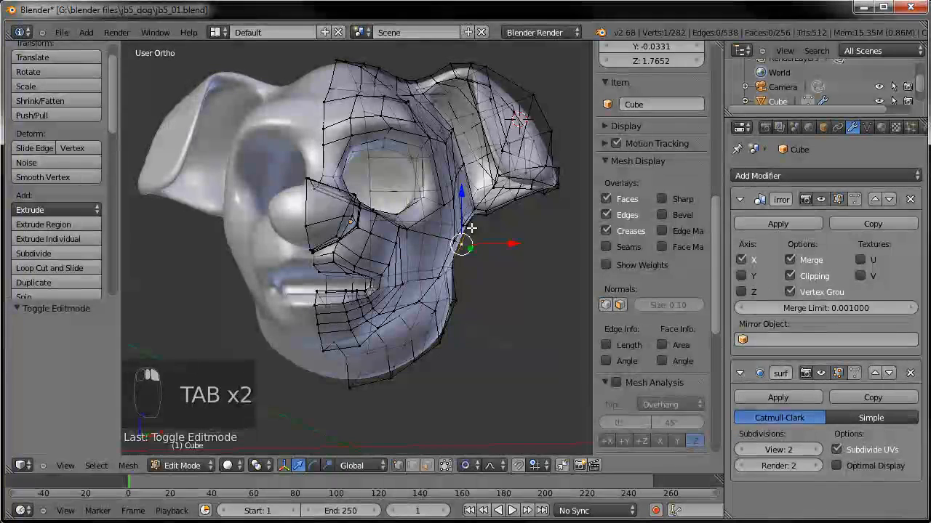
shift+right_click(470, 228)
key(g)
click(466, 232)
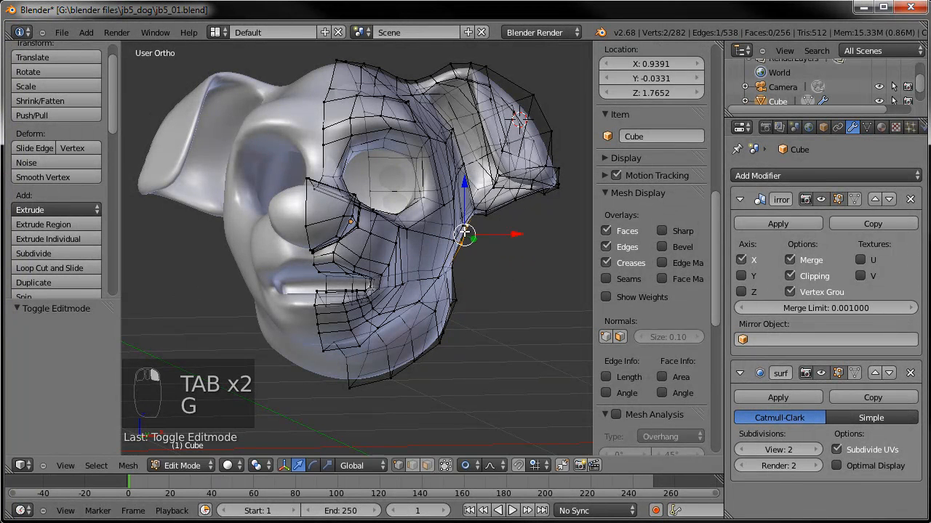
right_click(449, 205)
key(g)
click(445, 207)
- Reposition the cheek vertices between the eye and the mouth corner, and clear the selection
right_click(414, 241)
key(g)
click(419, 251)
key(g)
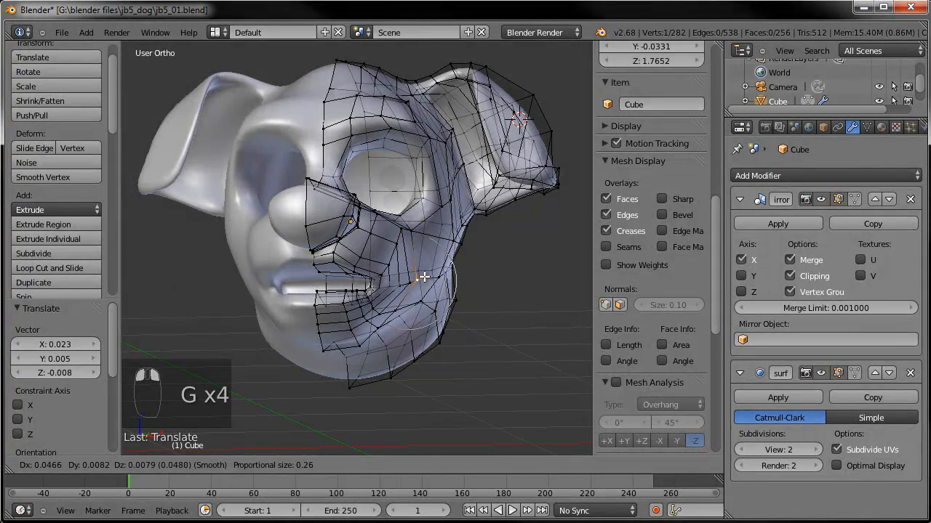
click(425, 277)
key(g)
click(413, 243)
middle_drag(413, 242, 458, 292)
key(a)
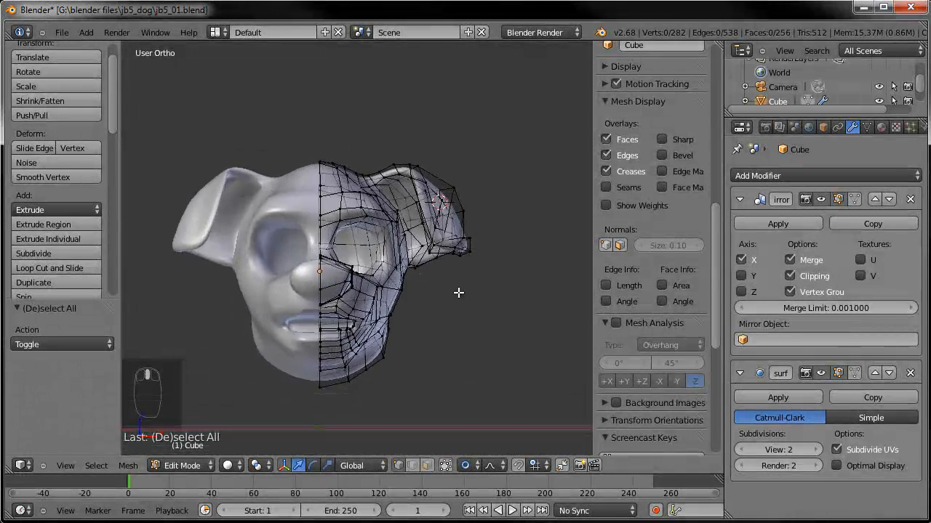
- Select the two vertices at the ear tip and move them about 0.173 in X, -0.149 in Y and 0.116 in Z
mouse_move(444, 237)
middle_down()
mouse_move(436, 240)
mouse_move(456, 242)
middle_up()
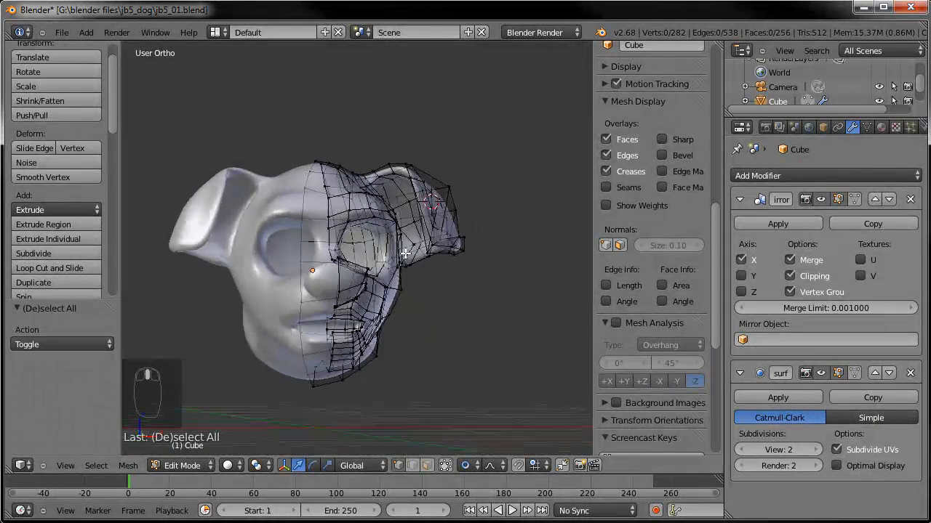
right_click(441, 245)
middle_drag(440, 245, 439, 252)
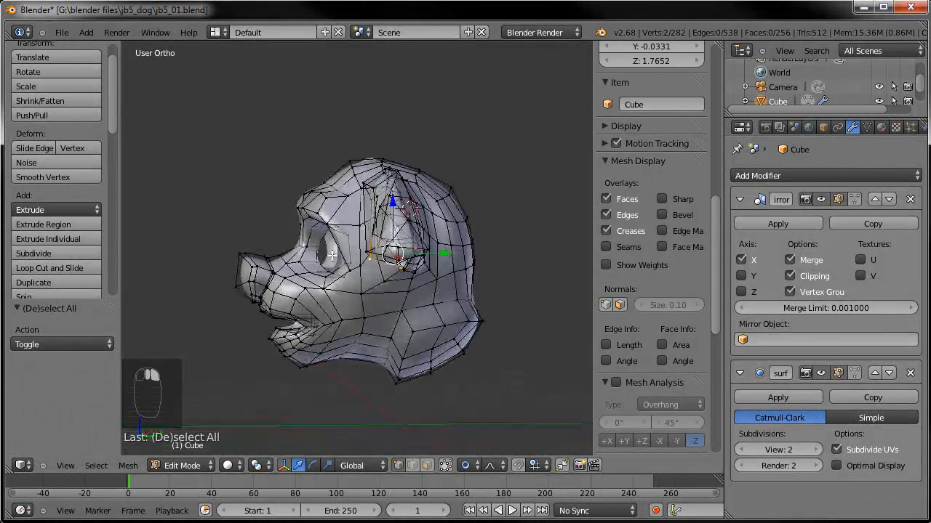
middle_drag(382, 266, 381, 211)
key(g)
right_click(375, 243)
middle_click(432, 234)
right_click(431, 237)
scroll(430, 241, up, 4)
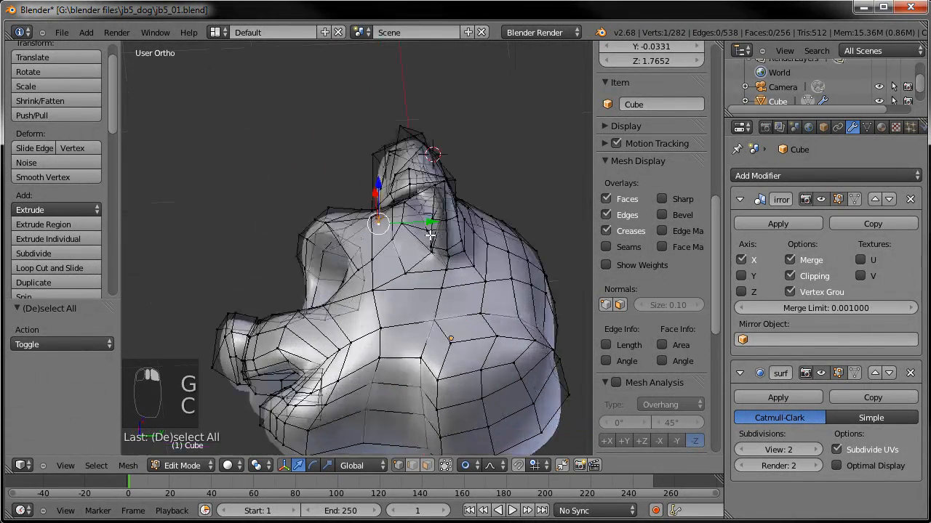
shift+middle_drag(420, 256, 400, 309)
middle_drag(349, 244, 386, 257)
key(ctrl+z)
key(g)
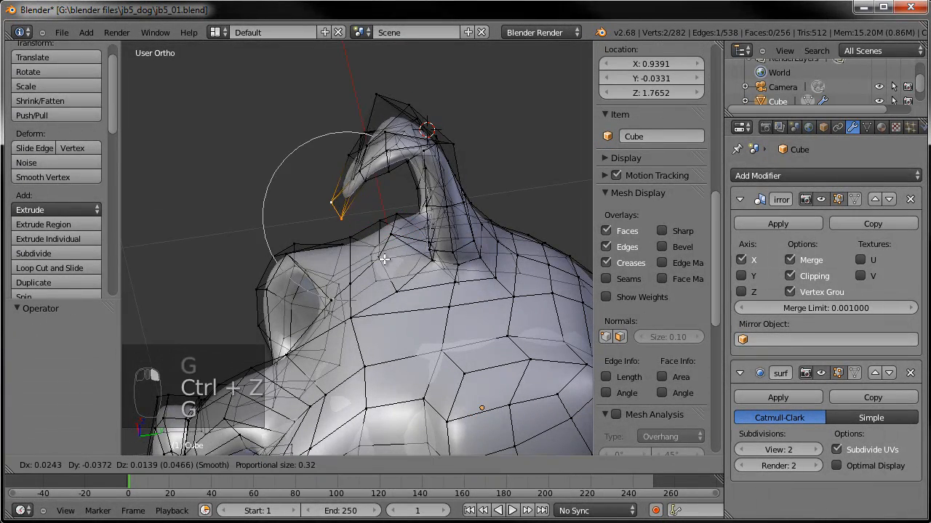
click(351, 217)
- Move individual vertices along the folded upper edge of the ear to reshape its rim
middle_drag(354, 217, 534, 280)
right_click(461, 246)
key(g)
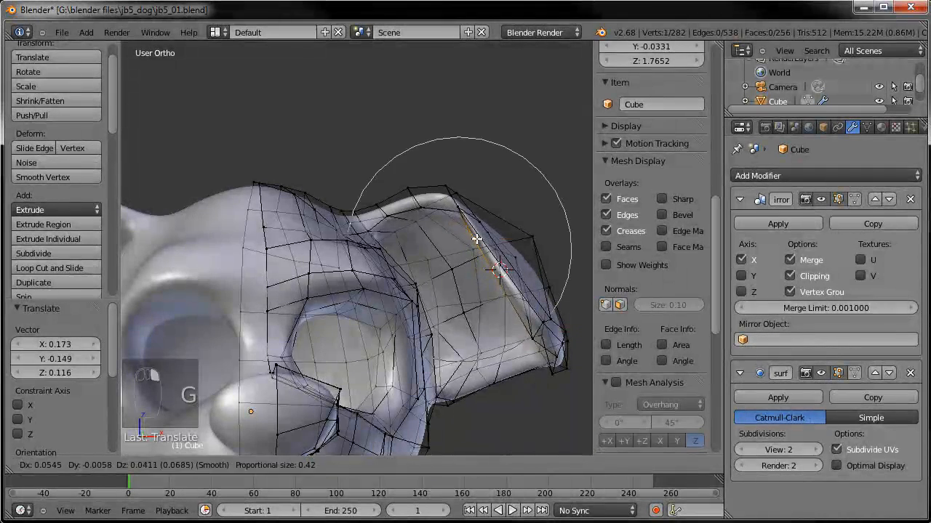
middle_drag(460, 218, 412, 197)
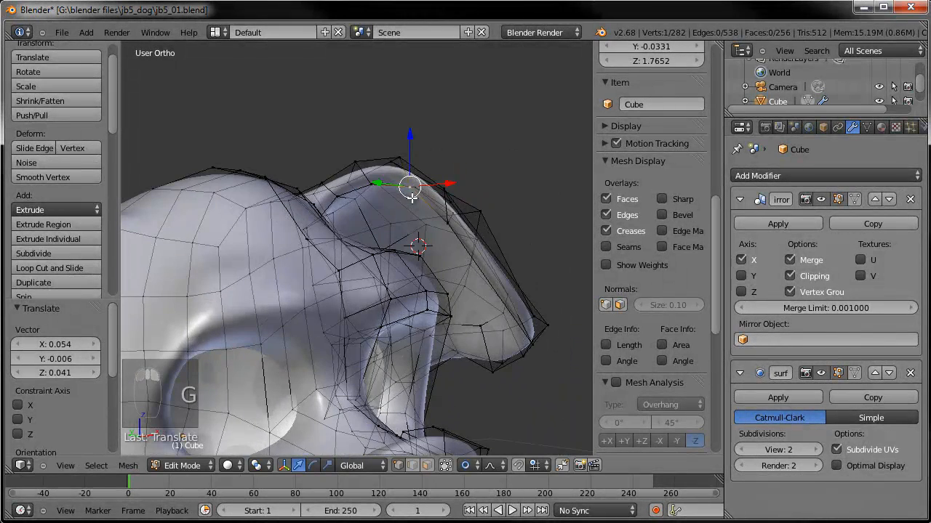
right_click(445, 220)
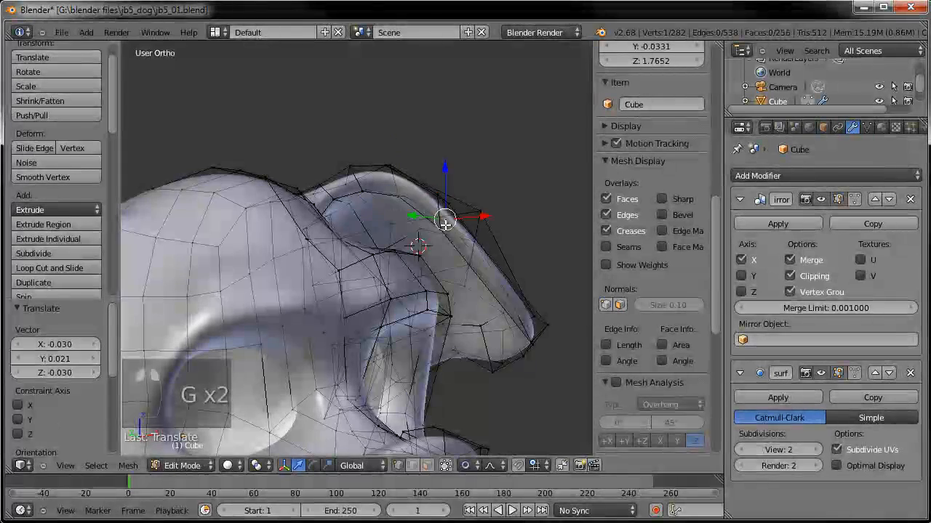
shift+right_click(456, 238)
click(461, 228)
- Select two vertices near the ear's lower outer edge and move them about 0.112 in X, -0.048 in Y and 0.153 in Z
middle_drag(429, 220, 476, 237)
shift+middle_drag(488, 284, 308, 263)
right_click(404, 317)
shift+right_click(413, 295)
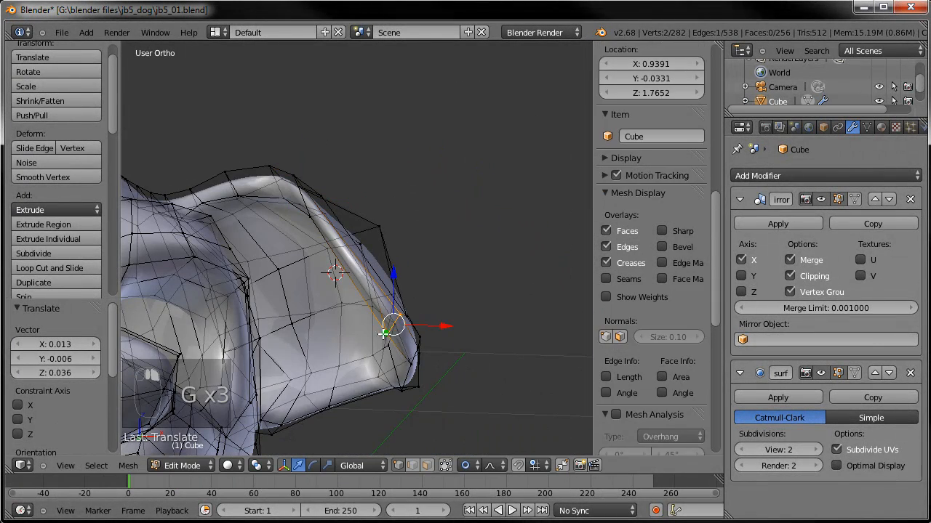
key(g)
middle_drag(416, 282, 456, 284)
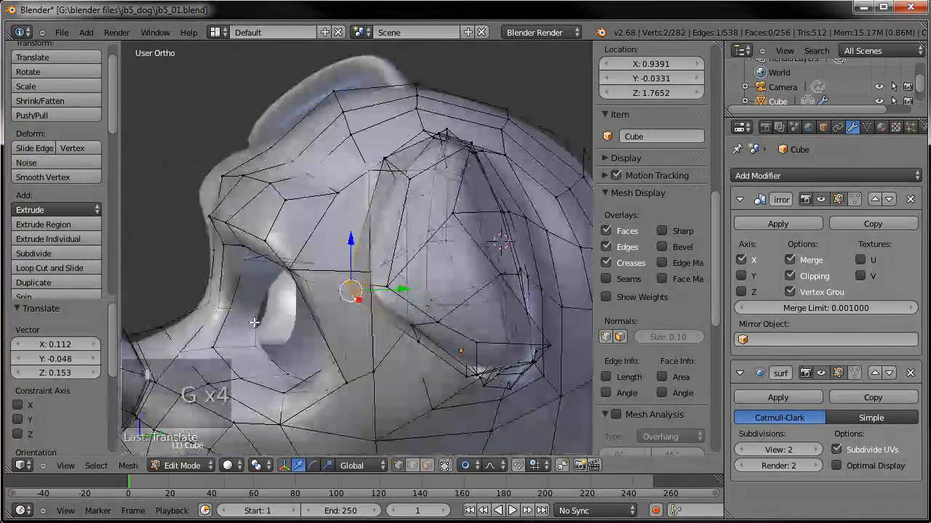
- Adjust single vertices on the ear's outer surface and edge, and check the smoothed shape outside Edit Mode
right_click(452, 215)
click(477, 231)
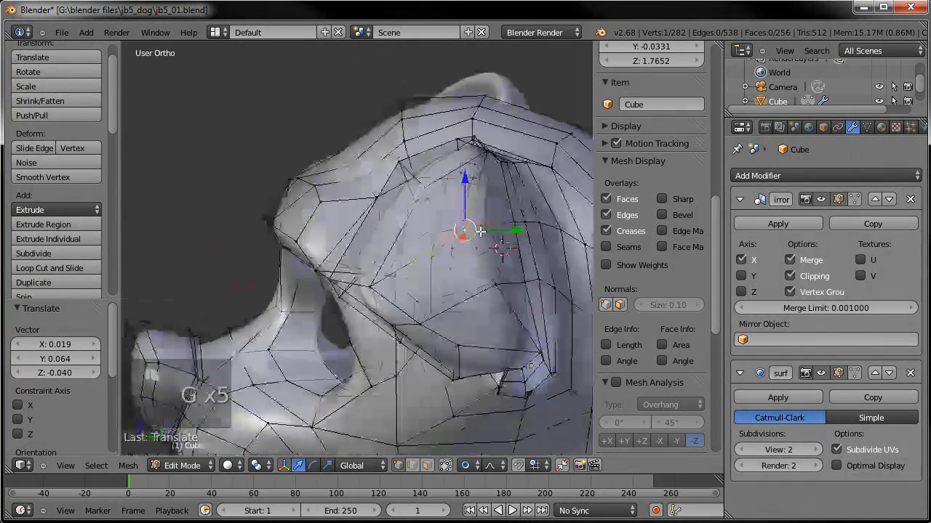
middle_drag(477, 231, 389, 226)
key(g)
click(443, 205)
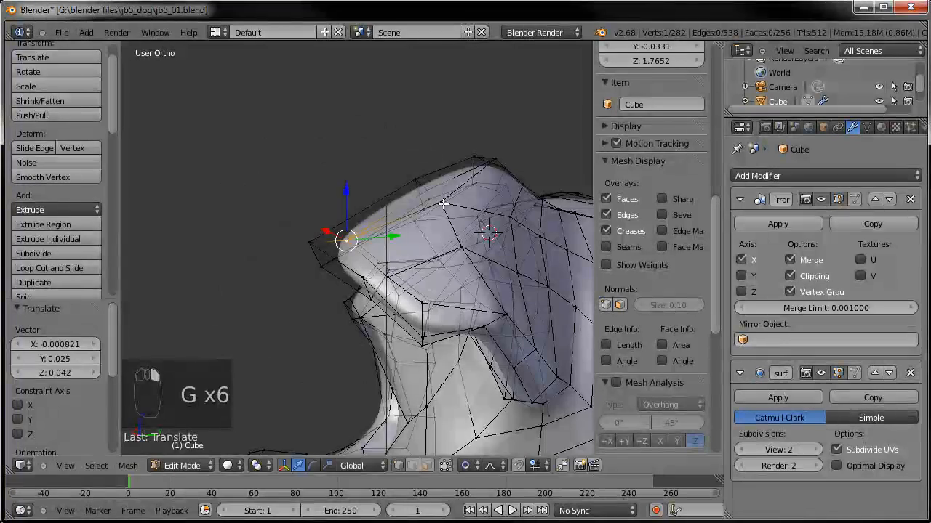
click(455, 205)
scroll(509, 246, down, 2)
mouse_move(515, 249)
middle_down()
mouse_move(407, 283)
mouse_move(417, 312)
mouse_move(388, 286)
mouse_move(506, 254)
mouse_move(461, 311)
mouse_move(420, 302)
mouse_move(414, 316)
mouse_move(355, 302)
mouse_move(405, 308)
middle_up()
key(Tab)
scroll(407, 309, up, 5)
key(Tab)
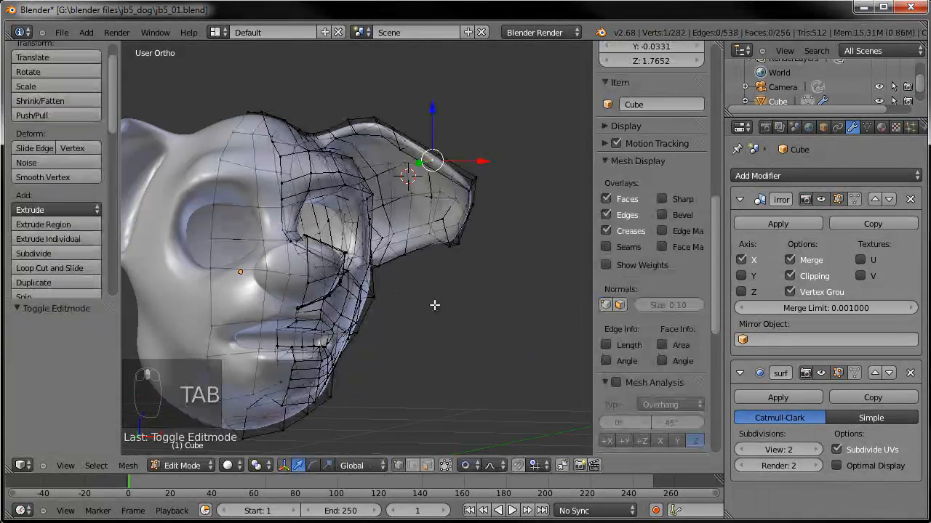
- Move three vertices along the ear's lower edge to round it, the first about -0.104 in Z and the second about -0.085 in Z
key(a)
key(a)
right_click(472, 242)
key(g)
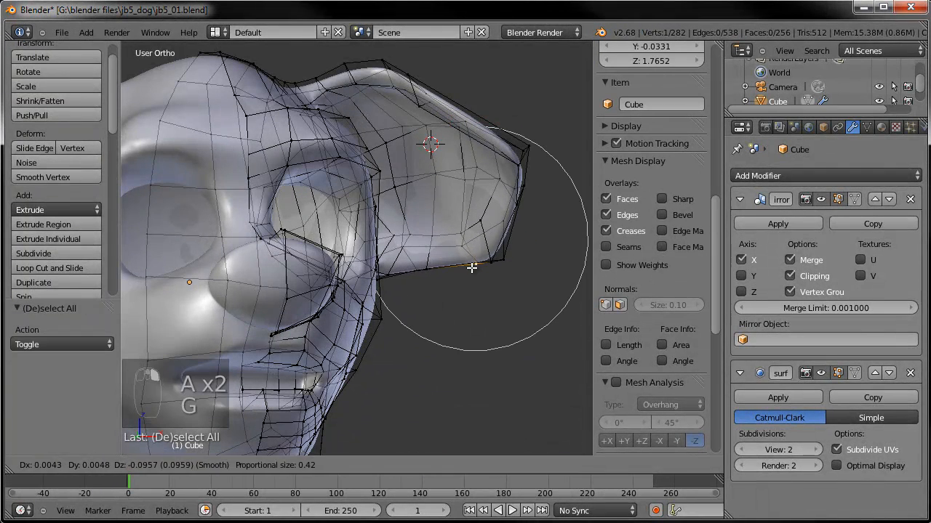
click(465, 269)
right_click(422, 269)
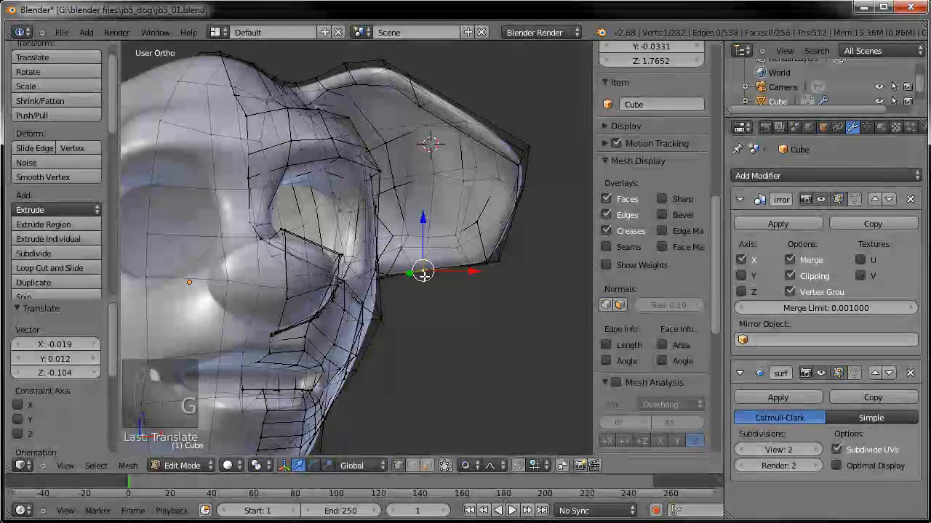
key(g)
click(429, 300)
right_click(488, 264)
key(g)
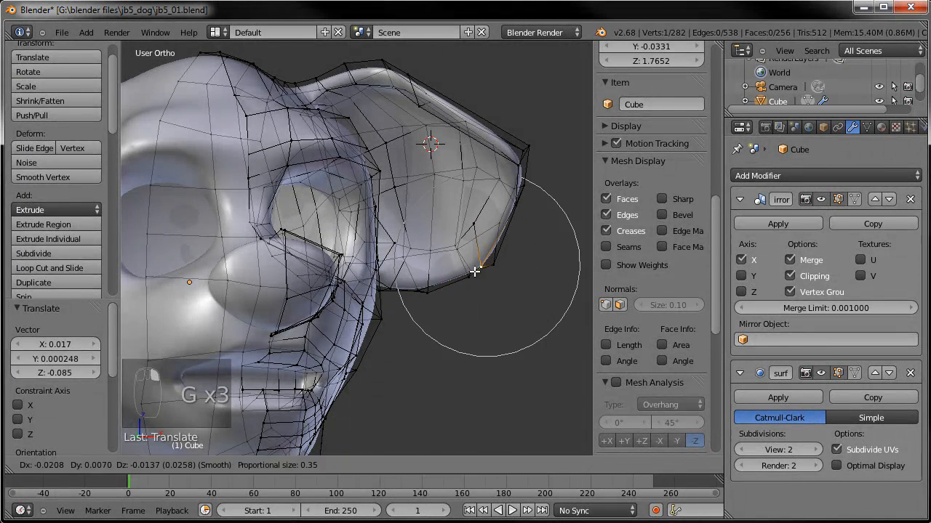
click(474, 272)
- Examine the smoothed ears and head outside Edit Mode from behind, the side and the front, switching between Sculpt Mode and Object Mode
scroll(465, 274, down, 6)
key(Tab)
mouse_move(396, 289)
middle_down()
mouse_move(131, 287)
mouse_move(384, 290)
middle_up()
scroll(383, 283, up, 3)
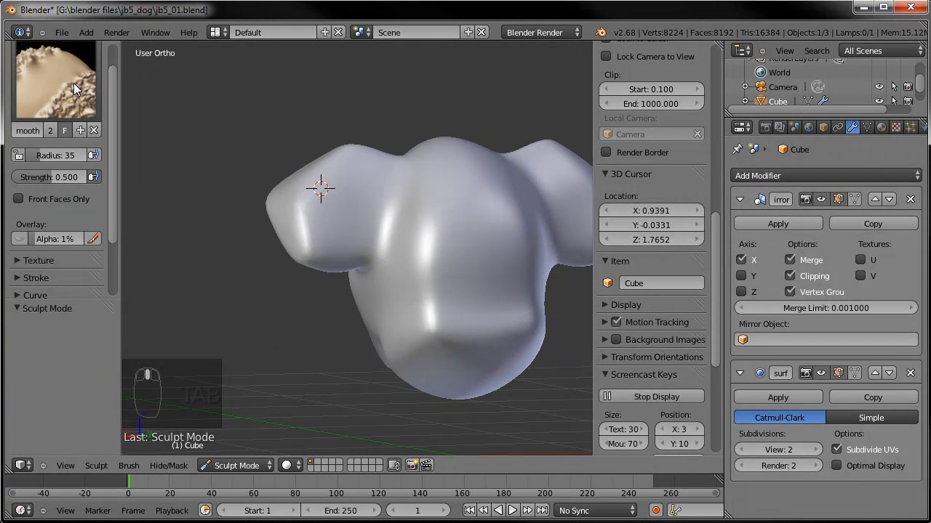
mouse_move(298, 200)
middle_down()
mouse_move(239, 187)
mouse_move(266, 407)
middle_up()
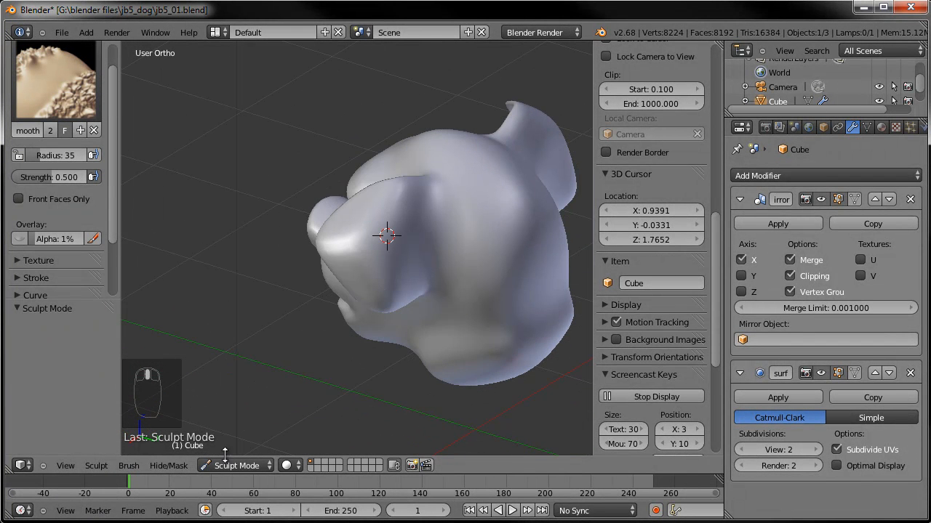
scroll(407, 309, up, 3)
scroll(363, 288, up, 3)
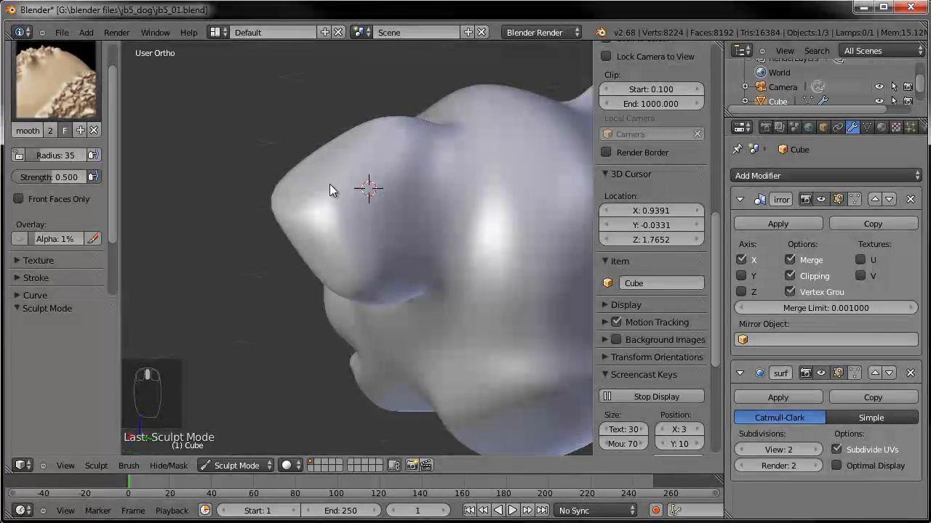
click(250, 466)
click(237, 451)
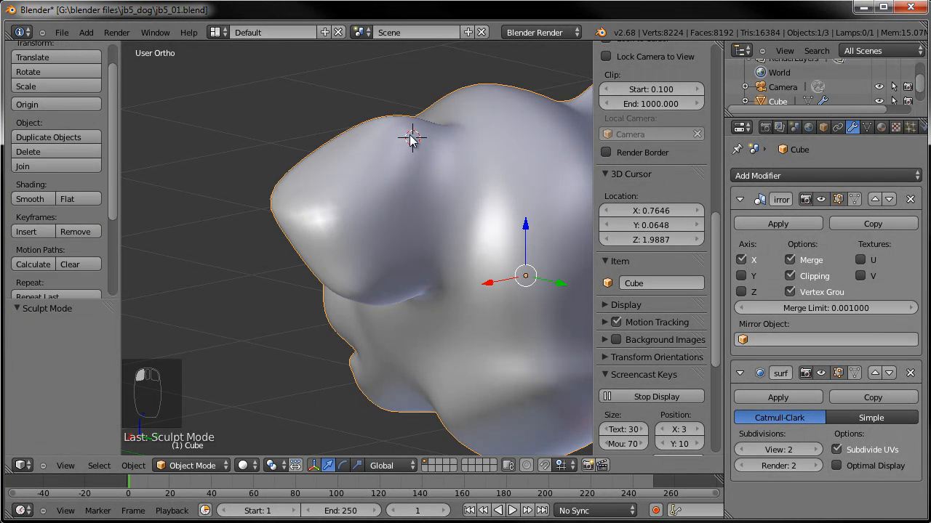
scroll(13, 135, up, 2)
click(203, 468)
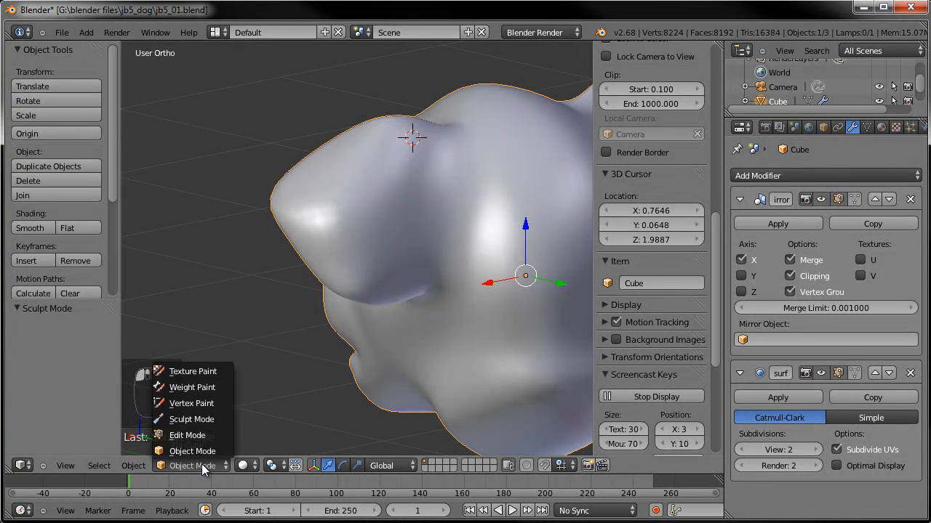
click(209, 421)
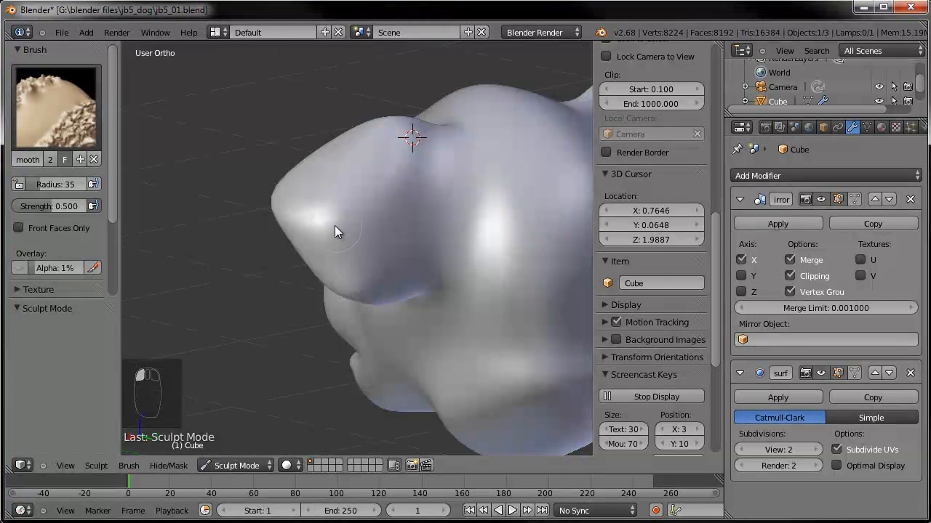
middle_drag(397, 149, 479, 268)
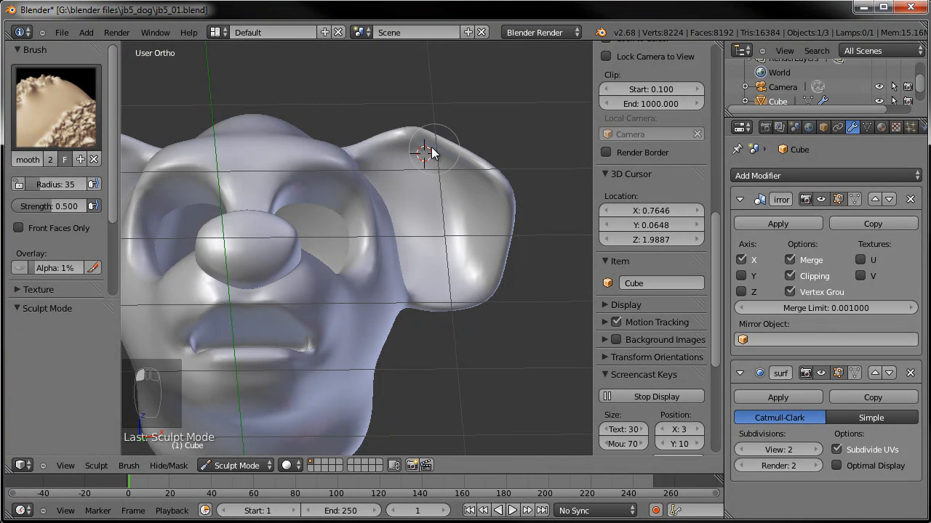
middle_drag(393, 153, 417, 148)
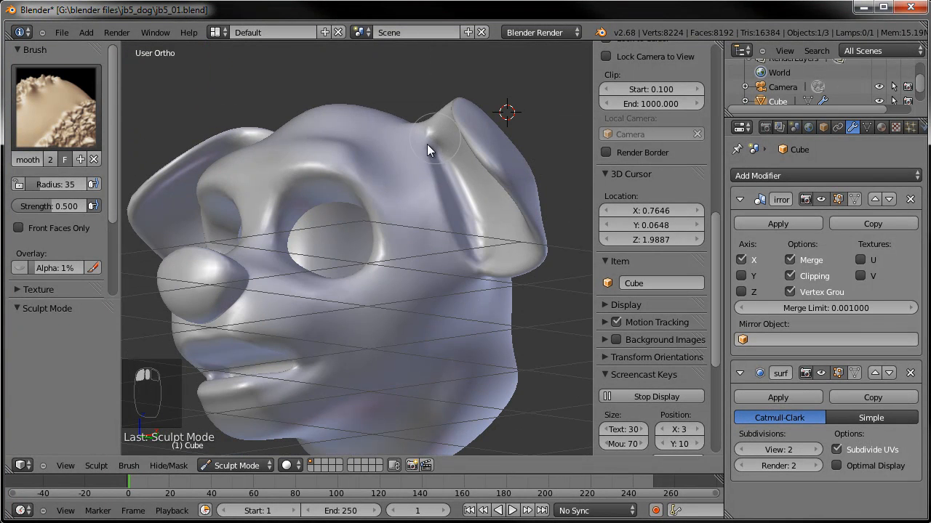
middle_drag(470, 279, 462, 189)
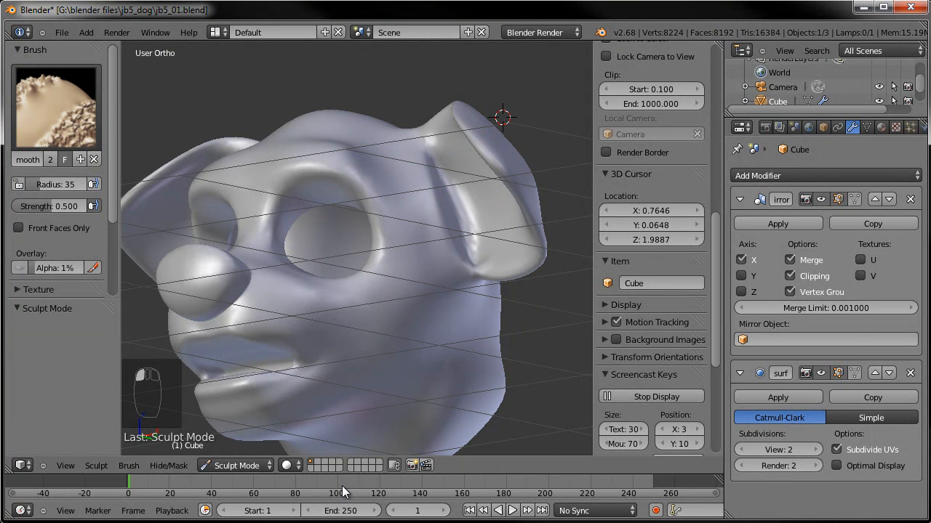
- Return to Edit Mode, select vertices at the lower inside of the ear and move them to reshape the fold
click(231, 465)
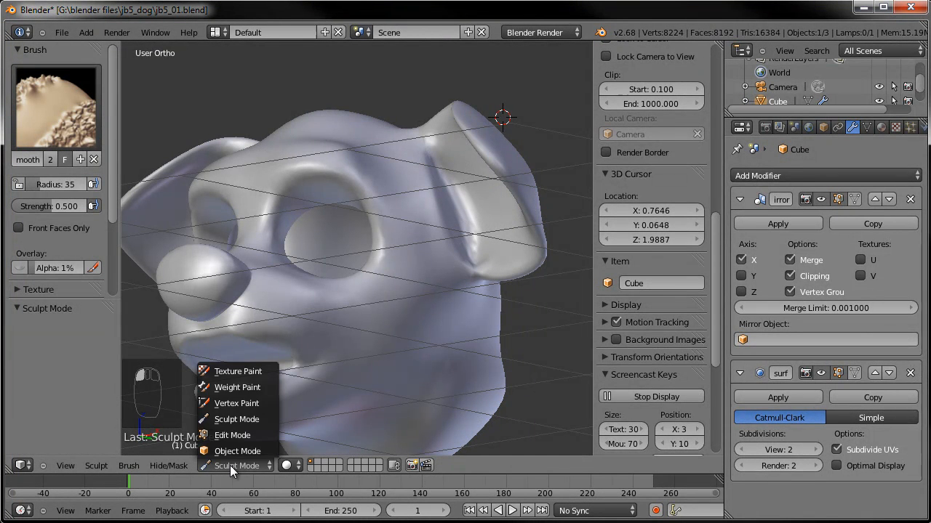
click(233, 436)
middle_drag(415, 320, 431, 296)
shift+right_click(472, 270)
shift+right_click(463, 241)
shift+right_click(437, 241)
shift+middle_drag(437, 241, 344, 329)
mouse_move(343, 329)
middle_down()
mouse_move(357, 352)
mouse_move(335, 345)
mouse_move(438, 437)
mouse_move(405, 380)
mouse_move(317, 380)
mouse_move(372, 301)
middle_up()
key(g)
click(357, 375)
- Move the single vertex near the ear's lower inner edge about -0.018 in X, -0.037 in Y and 0.100 in Z
key(Tab)
scroll(316, 380, up, 4)
key(Tab)
scroll(373, 302, up, 2)
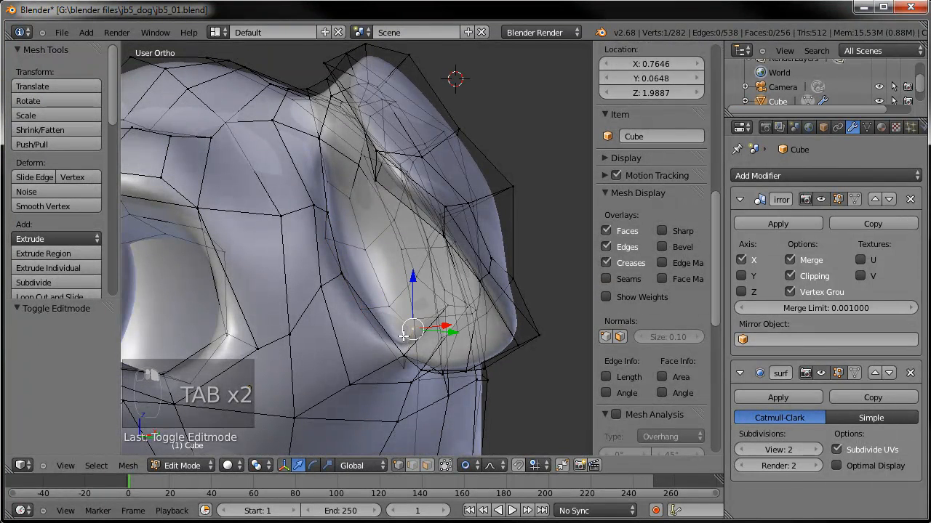
key(g)
key(g)
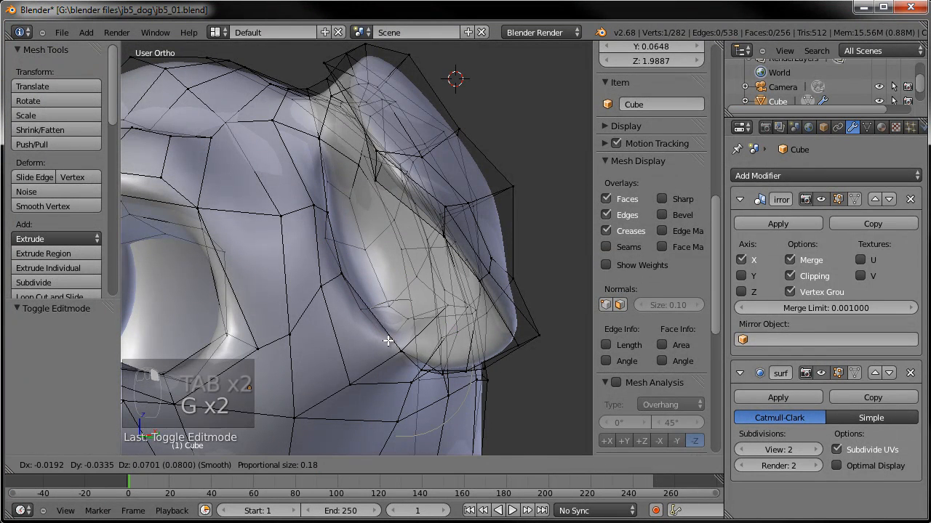
click(389, 335)
- Select the four vertices of a face low inside the ear, move them upward and check the smoothed result
shift+right_click(398, 326)
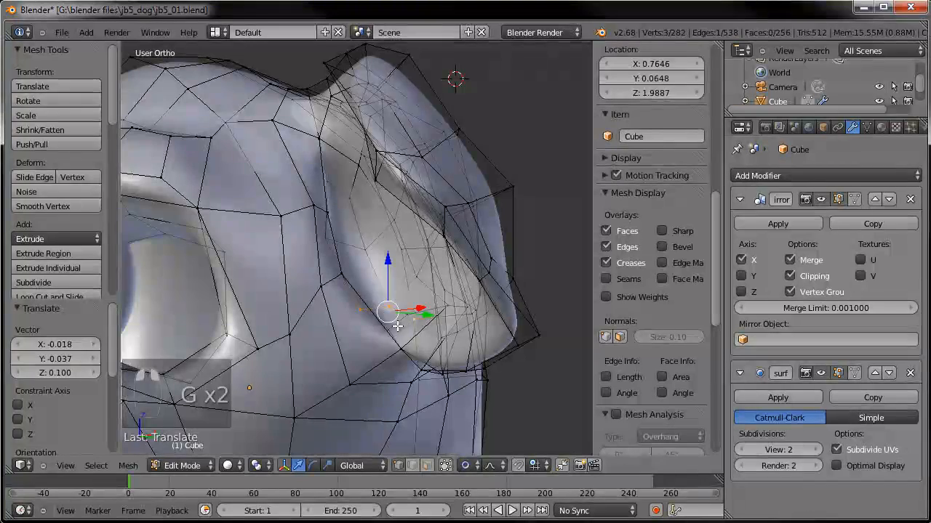
shift+right_click(394, 320)
shift+right_click(384, 312)
key(g)
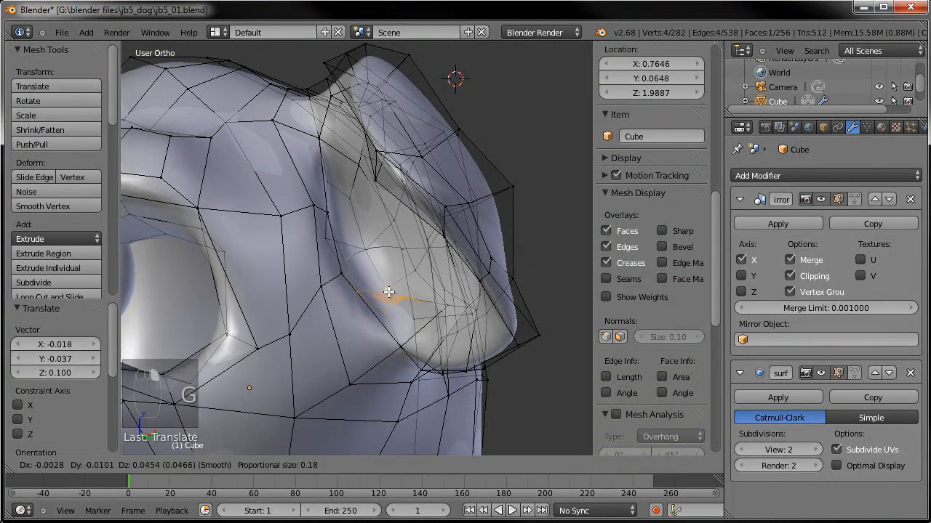
key(Tab)
mouse_move(381, 318)
middle_down()
mouse_move(316, 208)
mouse_move(374, 341)
mouse_move(342, 303)
middle_up()
- In Edit Mode, move individual vertices where the ear's front rim meets the top of the head to reshape the ear base
key(Tab)
right_click(309, 213)
key(g)
click(330, 255)
middle_drag(335, 254, 313, 210)
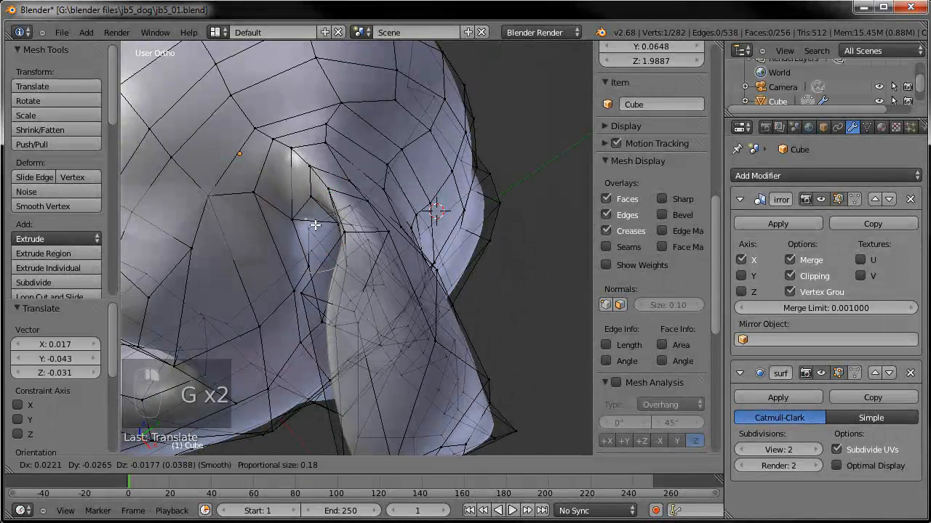
key(g)
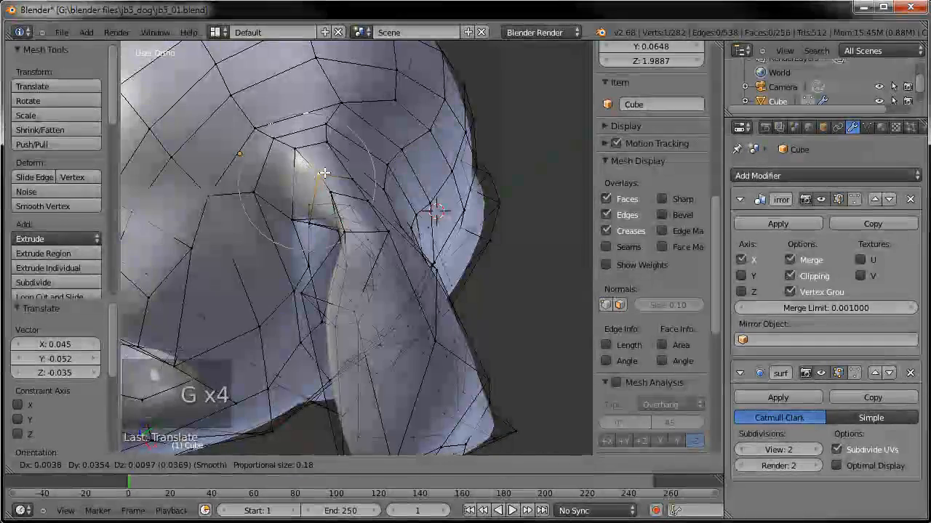
click(323, 170)
middle_drag(323, 170, 350, 118)
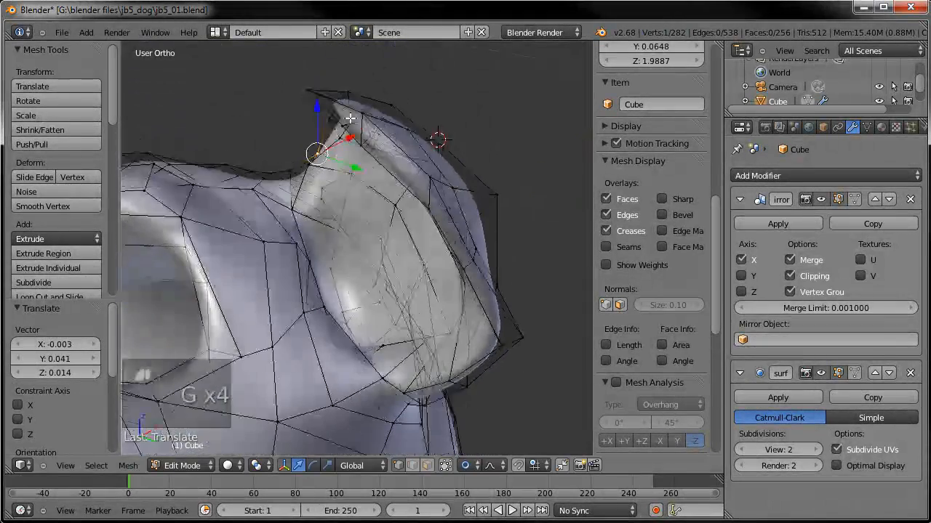
- Adjust single vertices along the ear's inner front edge to smooth its transition into the head
click(335, 257)
middle_drag(335, 257, 253, 201)
click(378, 282)
key(g)
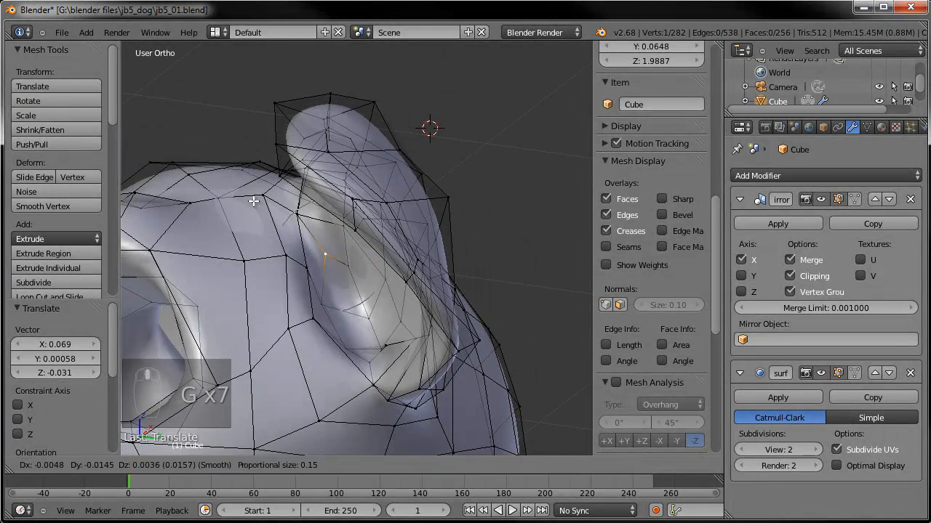
middle_drag(320, 275, 343, 221)
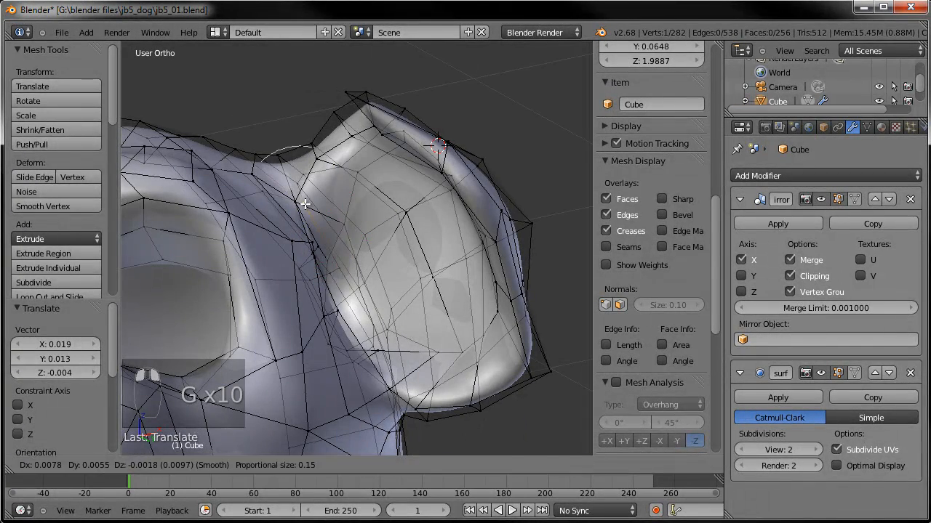
click(315, 204)
- Examine the smoothed ears, face and mouth opening outside Edit Mode from several angles and close up
scroll(356, 275, down, 3)
key(Tab)
mouse_move(361, 323)
middle_down()
mouse_move(378, 349)
mouse_move(345, 286)
mouse_move(395, 321)
mouse_move(397, 286)
middle_up()
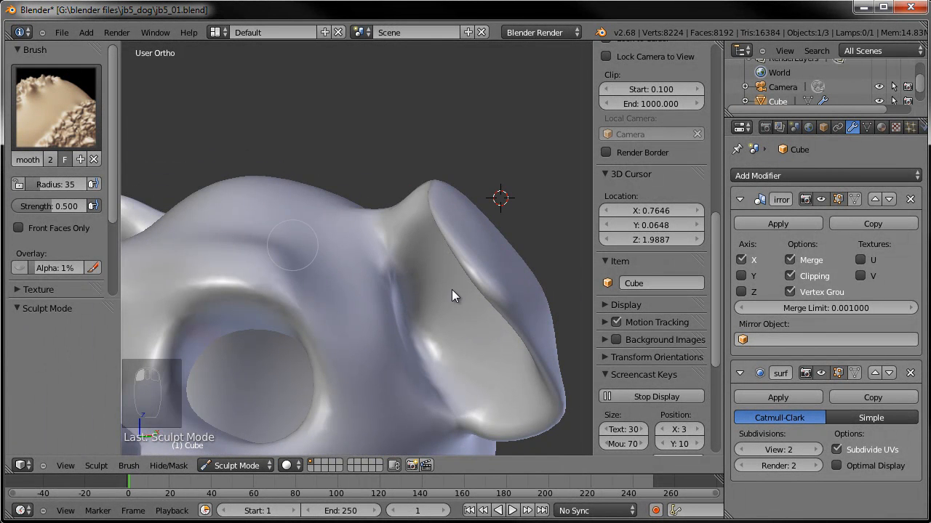
scroll(385, 260, down, 5)
middle_drag(383, 294, 327, 295)
scroll(327, 292, up, 6)
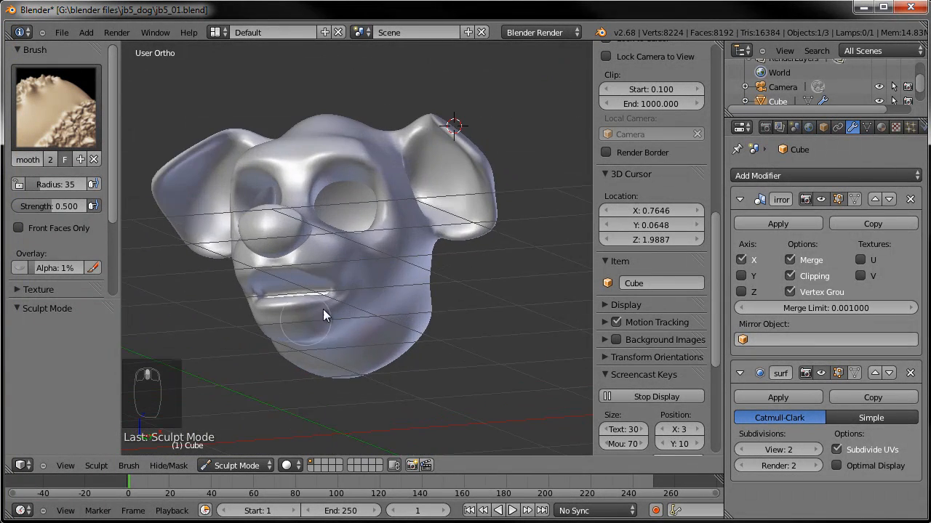
scroll(436, 294, up, 3)
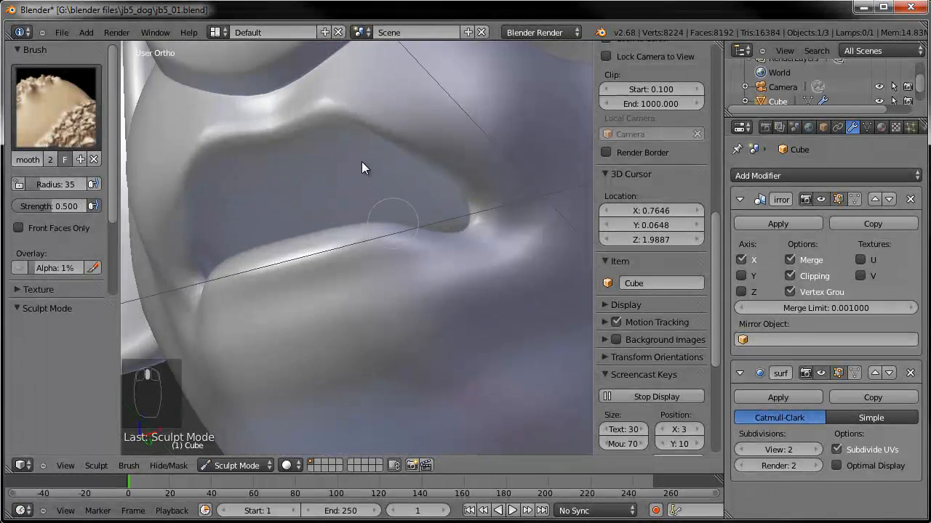
mouse_move(382, 120)
middle_down()
mouse_move(439, 253)
mouse_move(359, 287)
mouse_move(428, 239)
mouse_move(306, 267)
middle_up()
- Enter Edit Mode and turn off the Mirror modifier's viewport display to expose the inside of the mouth
key(Tab)
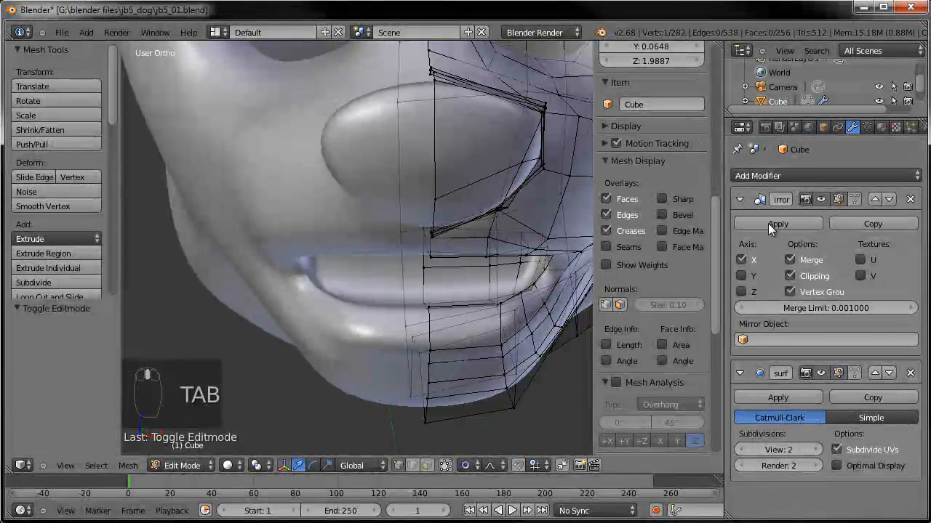
click(823, 198)
mouse_move(471, 232)
middle_down()
mouse_move(430, 233)
mouse_move(470, 216)
middle_up()
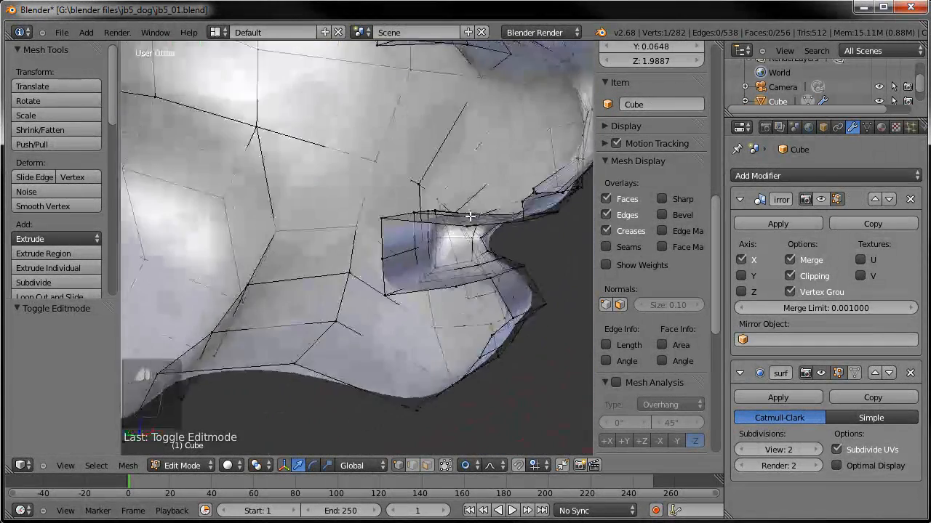
- Select the four vertices across the back of the mouth cavity and move them backward twice, about 0.096 and 0.072 in Y
right_click(434, 243)
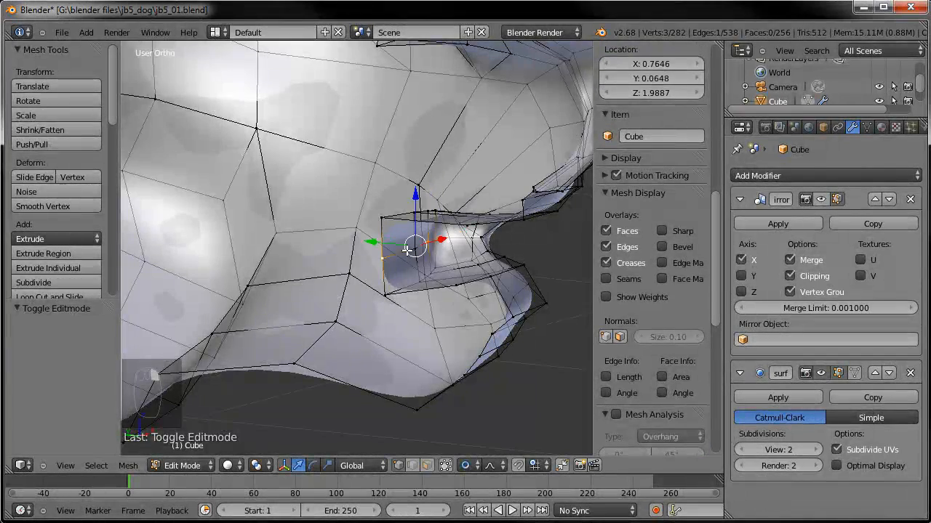
middle_drag(443, 264, 455, 243)
scroll(453, 243, up, 2)
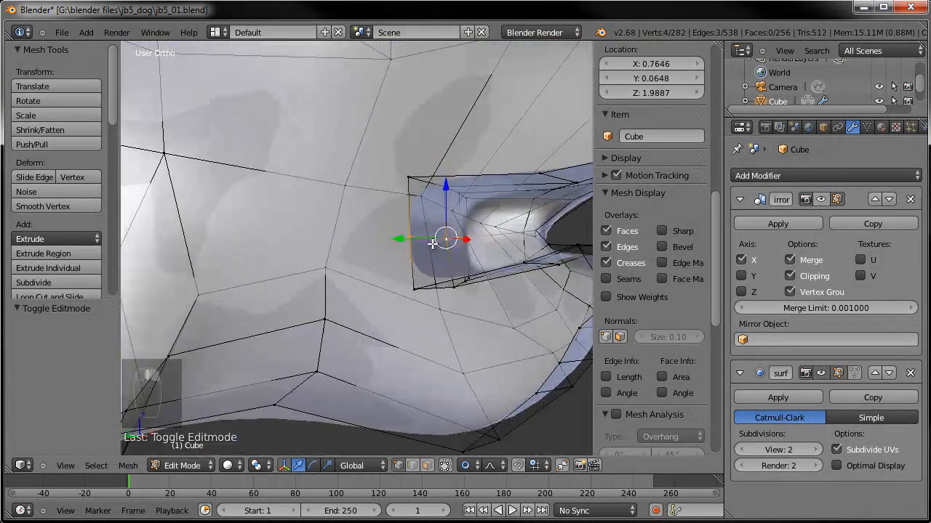
key(g)
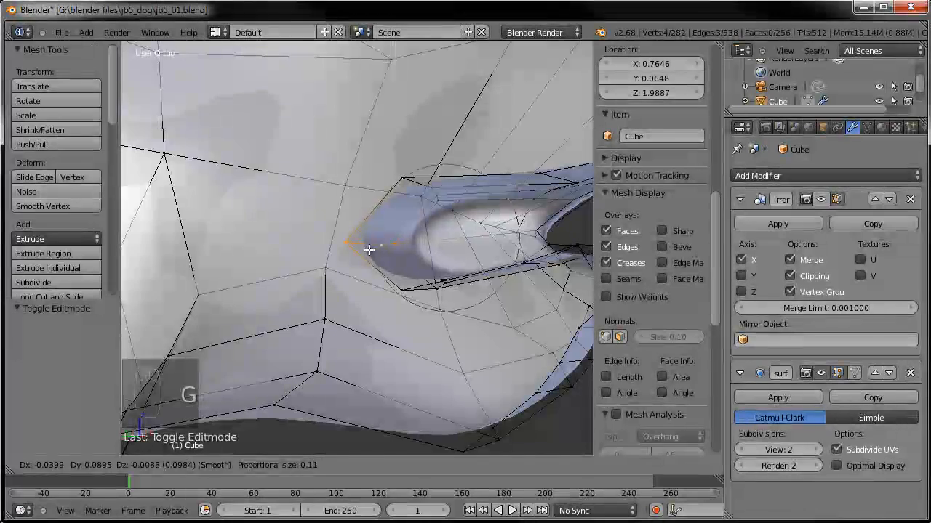
click(364, 251)
middle_drag(376, 251, 387, 248)
key(g)
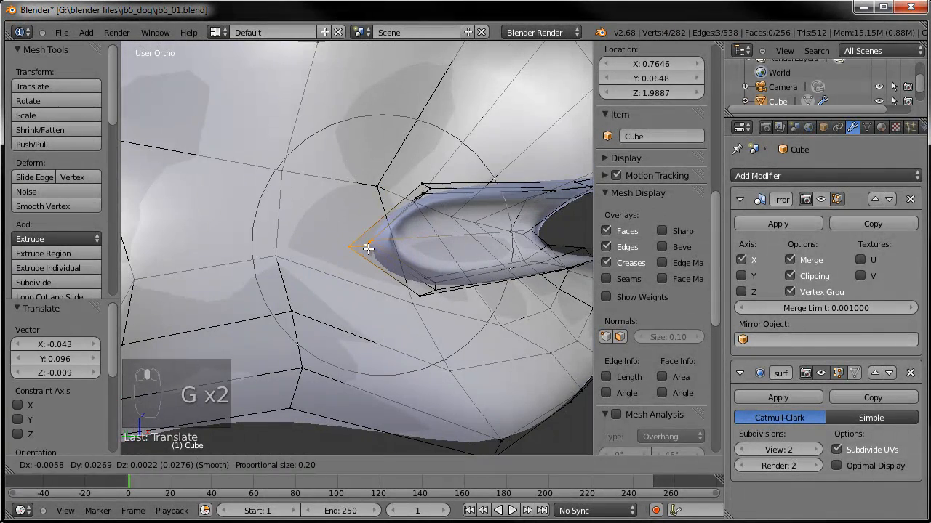
click(326, 239)
- Add one edge loop around the middle of the mouth cavity and scale it by 1.611 along Z
middle_drag(327, 239, 465, 181)
key(ctrl+r)
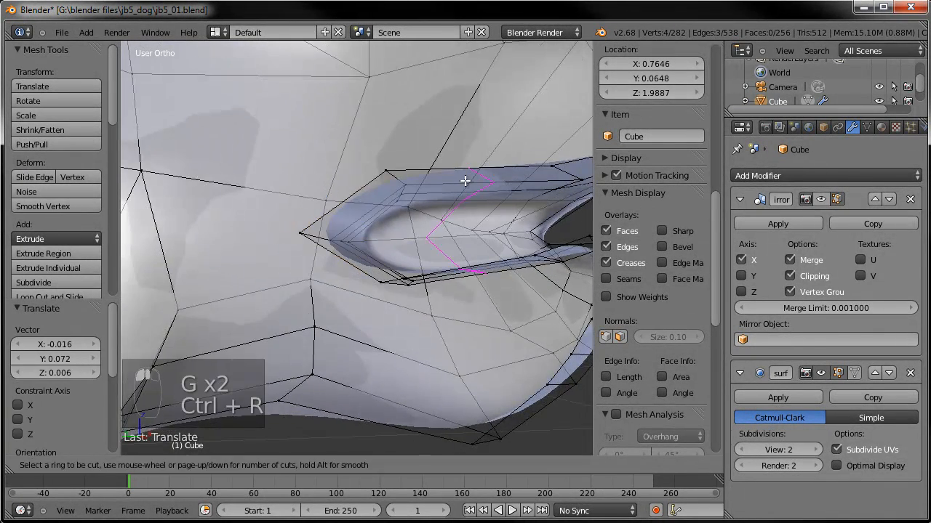
click(478, 191)
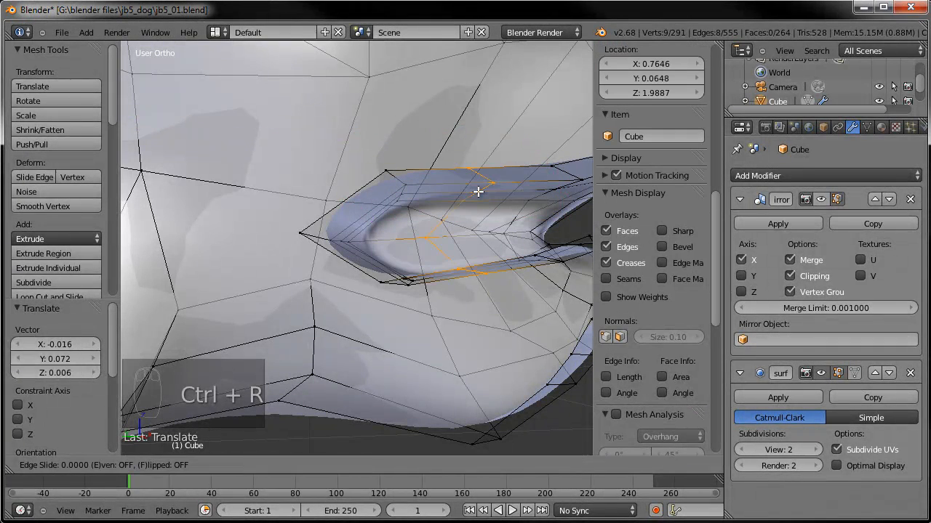
click(478, 192)
key(s)
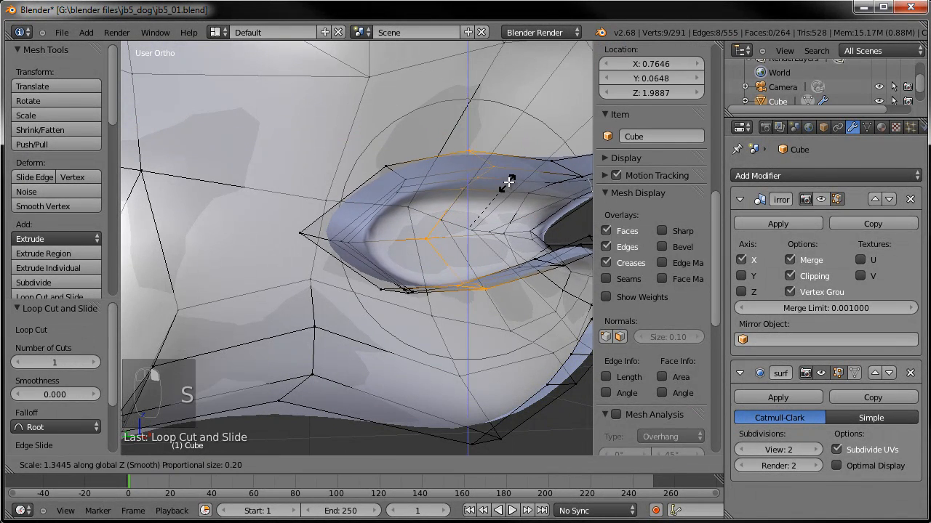
click(511, 171)
- Add a second edge loop around the mouth cavity, between the middle loop and the mouth opening
middle_drag(511, 171, 422, 214)
key(ctrl+r)
click(413, 333)
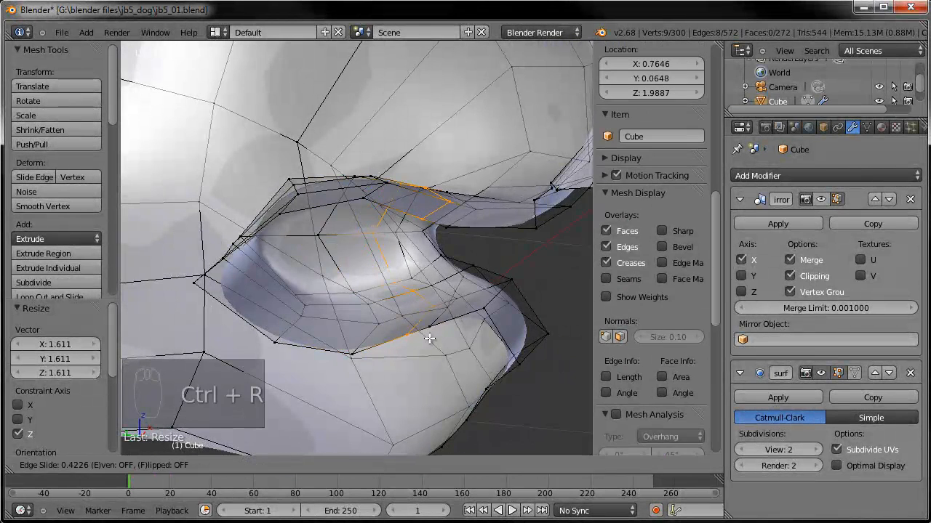
click(430, 338)
middle_drag(429, 339, 459, 255)
- Disable proportional editing and scale the new front loop up along Z to enlarge the mouth cavity
key(s)
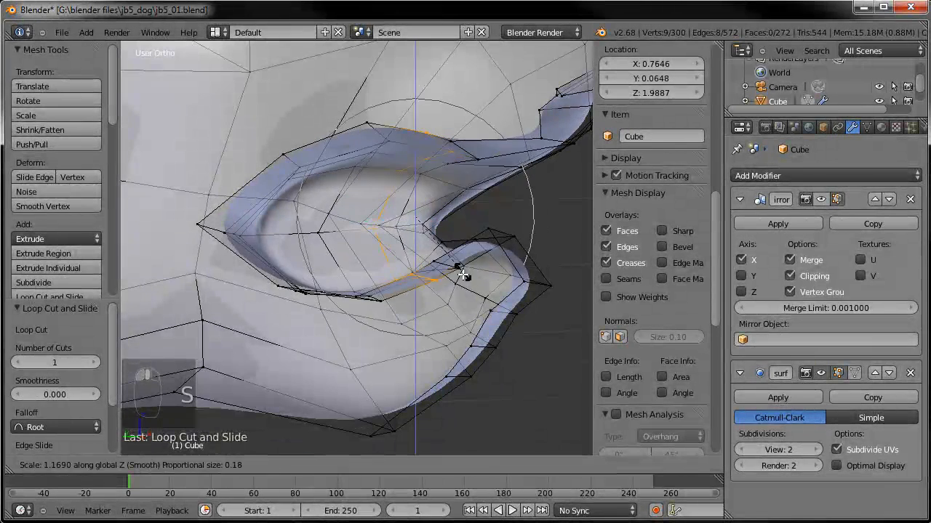
right_click(460, 284)
click(457, 460)
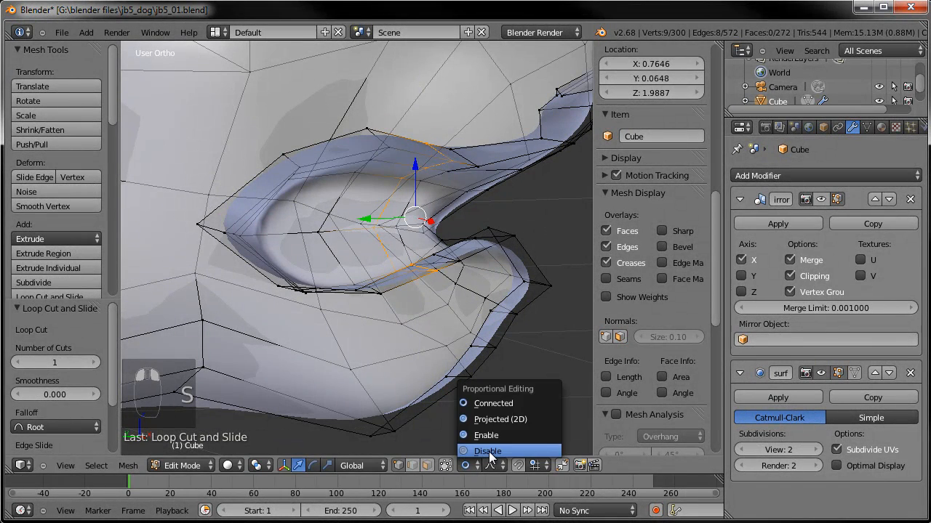
click(489, 451)
key(s)
key(z)
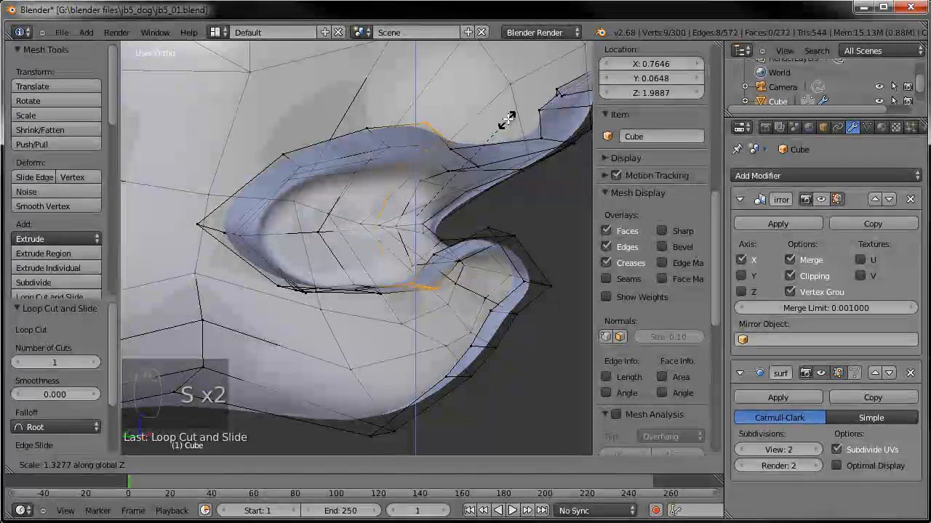
click(513, 109)
- Shift the front cavity loop in two small moves, about -0.013 and 0.005 in Y
middle_drag(456, 252, 478, 251)
key(g)
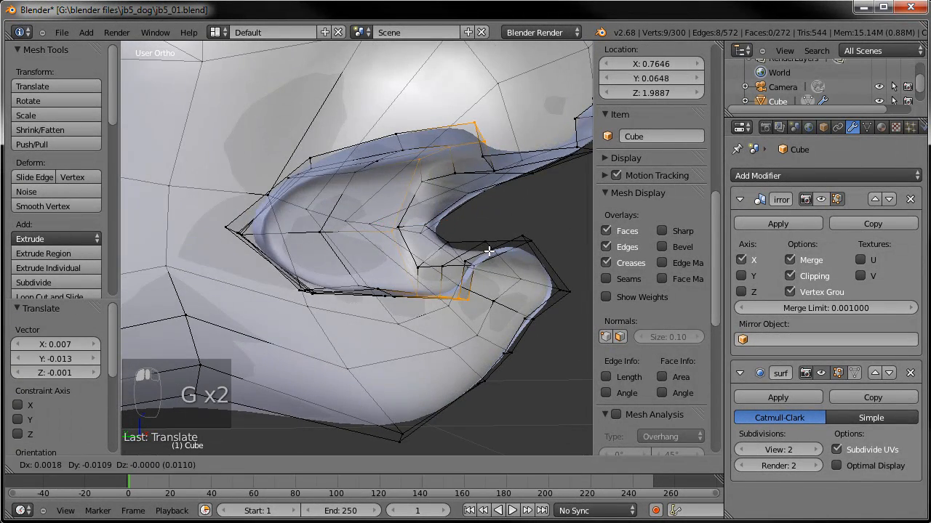
click(476, 251)
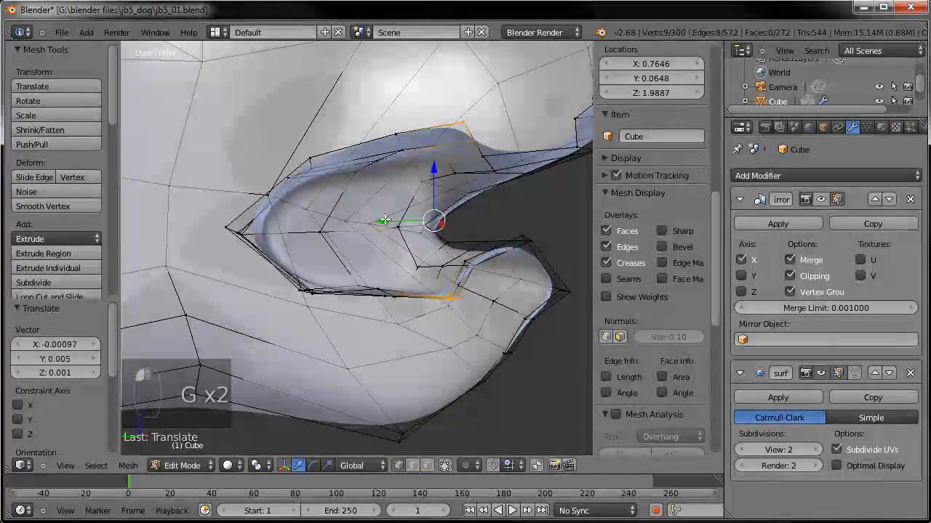
click(470, 249)
- Reposition vertices inside the mouth cavity, including a final move of about 0.018 in X, -0.012 in Y and -0.002 in Z
middle_drag(470, 249, 382, 256)
right_click(335, 230)
shift+right_click(342, 235)
key(g)
click(352, 249)
click(402, 237)
click(405, 231)
click(387, 232)
- Switch to face selection, select the two faces at the back of the mouth cavity, and restore the Mirror modifier's viewport display
click(427, 465)
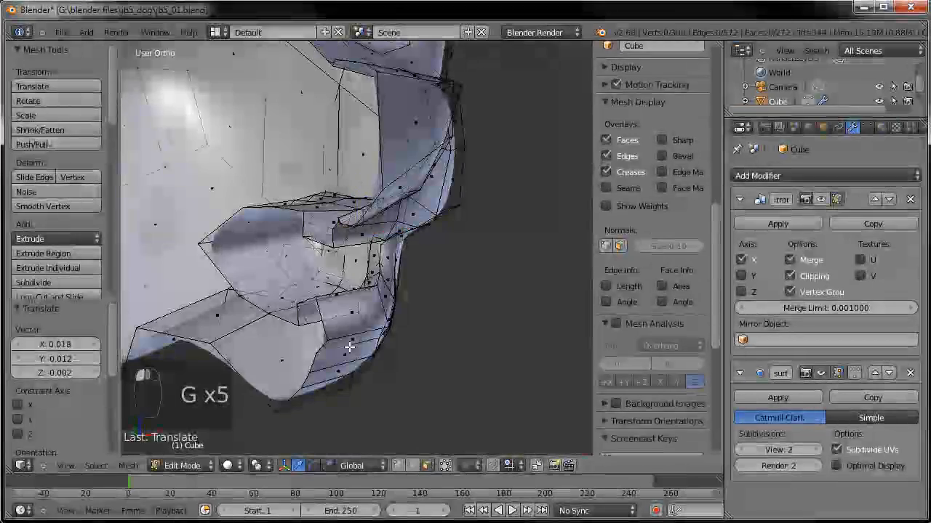
right_click(317, 251)
middle_drag(317, 251, 296, 269)
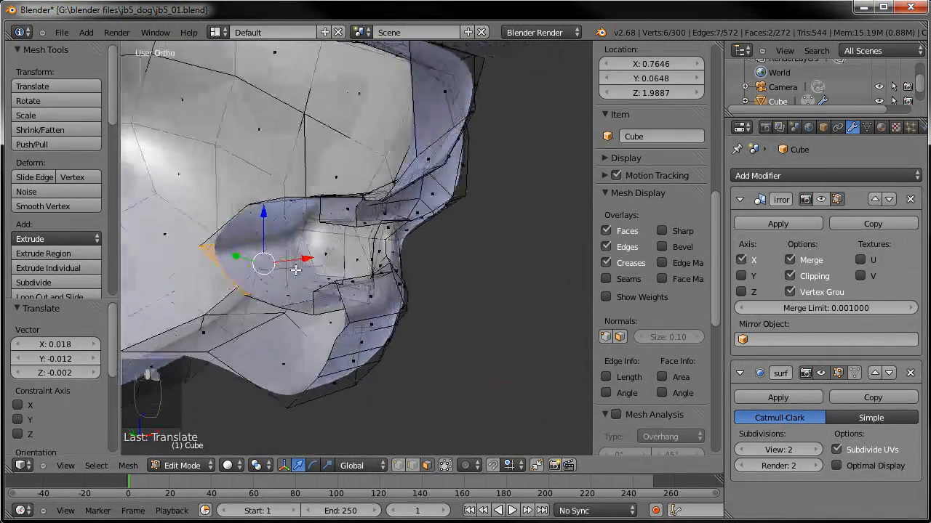
click(822, 203)
- In front view, scale the two back faces by 0.772 along X and move them 0.033 in X
middle_drag(376, 242, 322, 216)
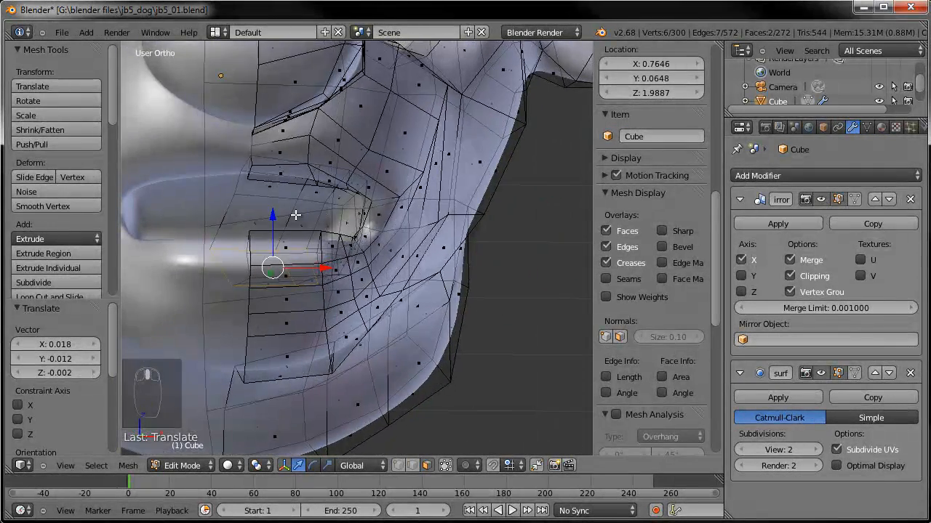
key(KP_1)
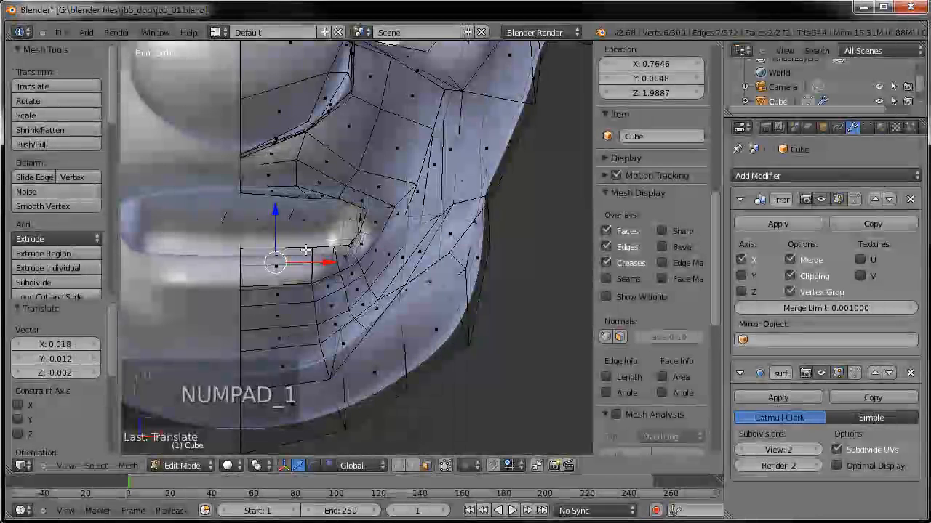
key(s)
key(x)
click(402, 251)
key(g)
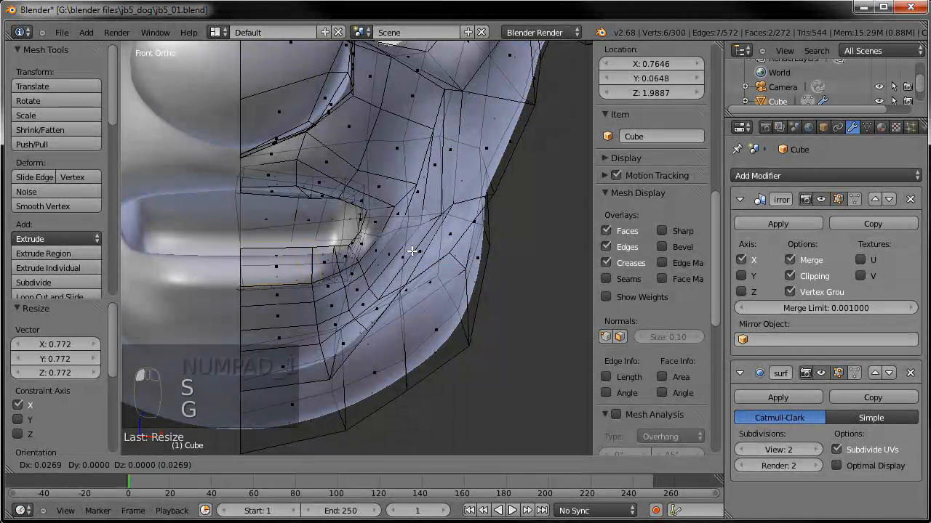
- Select the vertex loop along the head's mirror centre line and flatten it by scaling to 0 along X
click(399, 466)
alt+right_click(242, 216)
middle_drag(285, 266, 311, 328)
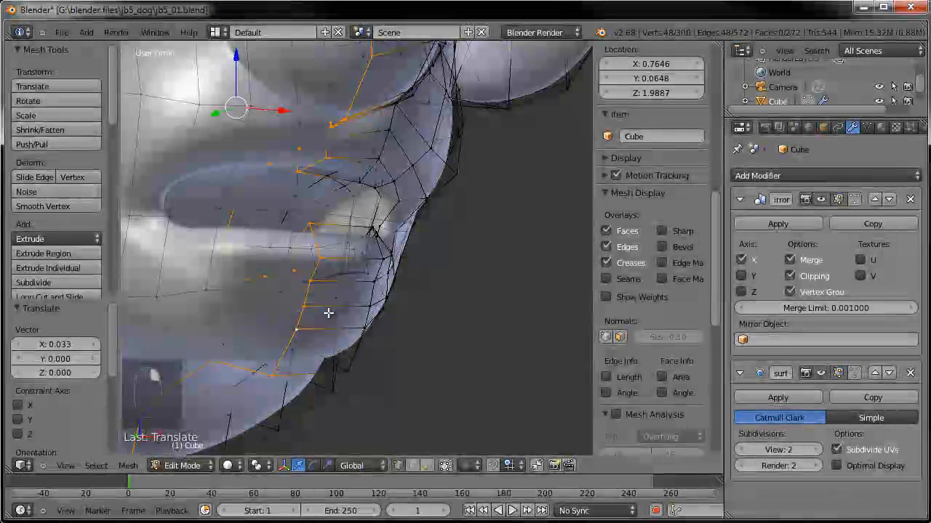
middle_drag(353, 284, 318, 243)
key(a)
alt+right_click(285, 306)
middle_drag(287, 305, 348, 302)
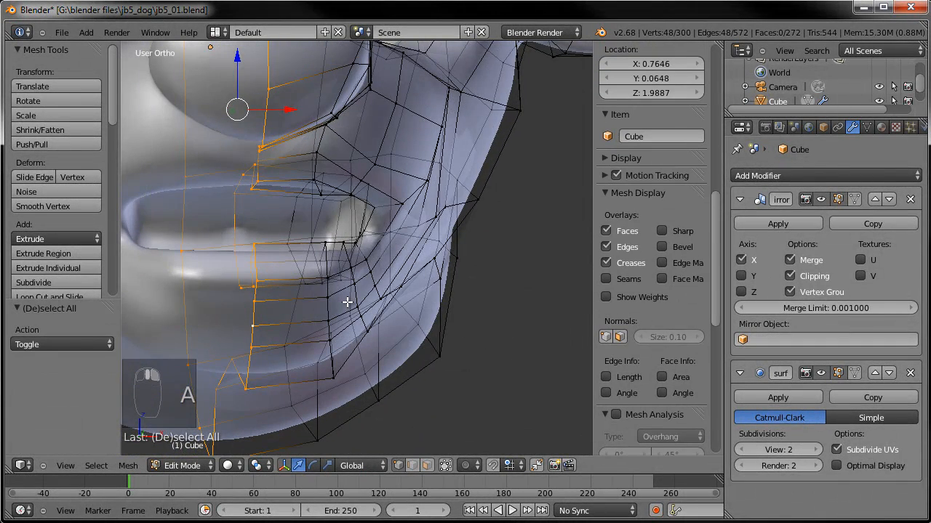
key(g)
key(KP_1)
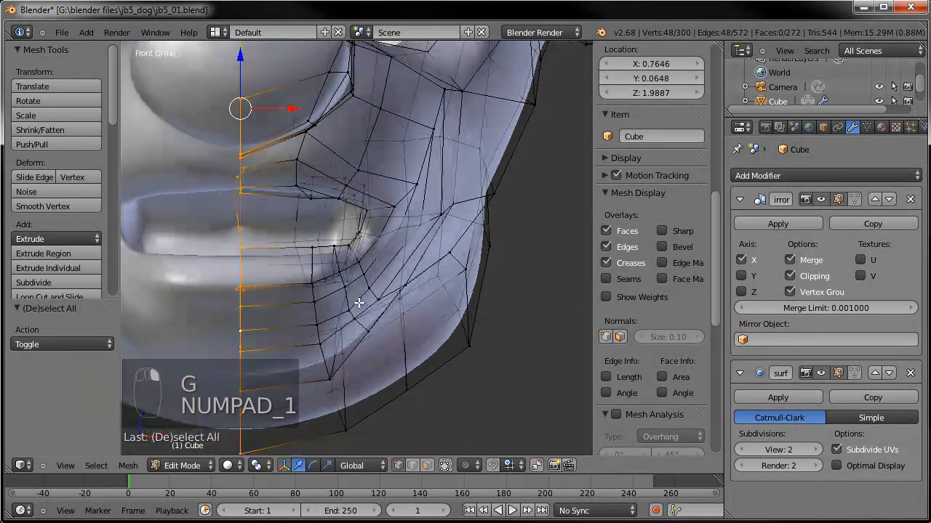
key(s)
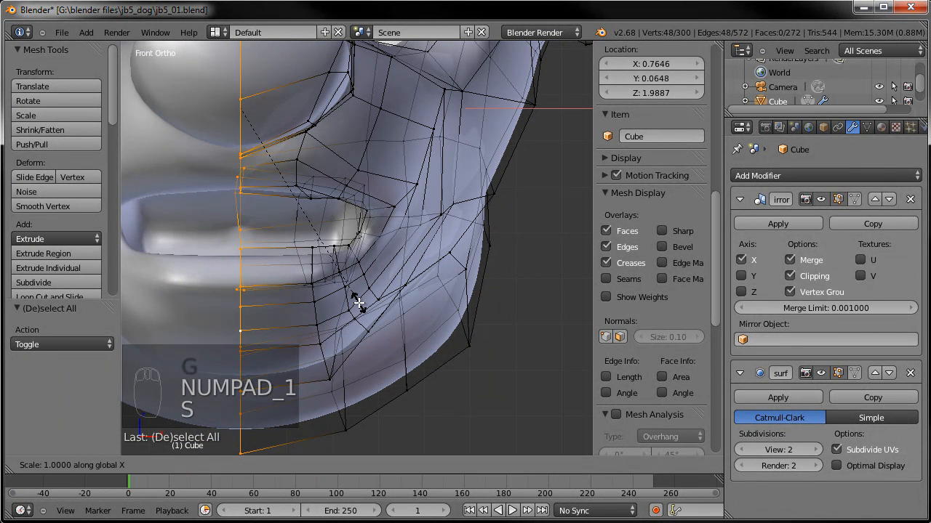
click(358, 304)
middle_drag(356, 301, 343, 260)
scroll(343, 260, up, 3)
key(g)
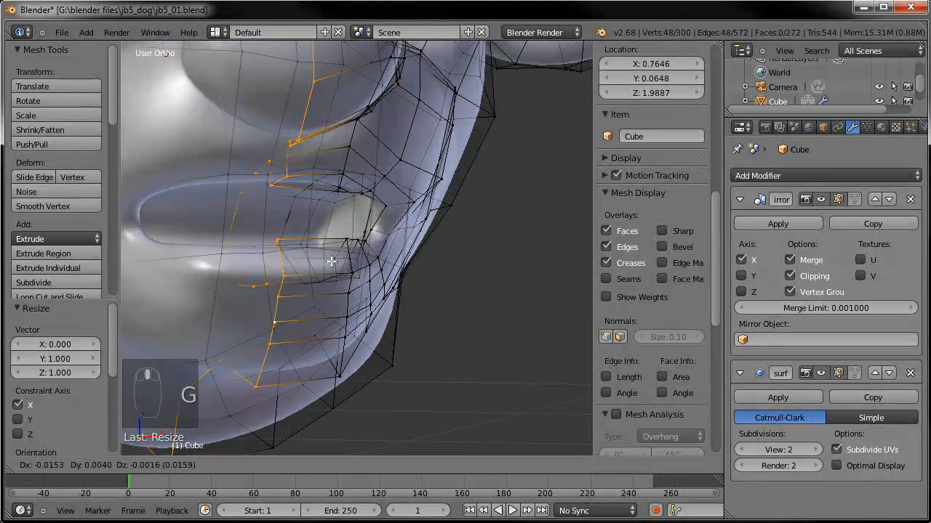
- Select the three vertices at the inner centre of the lower lip and move them -0.049 in Y
key(Tab)
mouse_move(288, 249)
middle_down()
mouse_move(250, 252)
mouse_move(210, 271)
mouse_move(246, 259)
mouse_move(220, 278)
middle_up()
key(Tab)
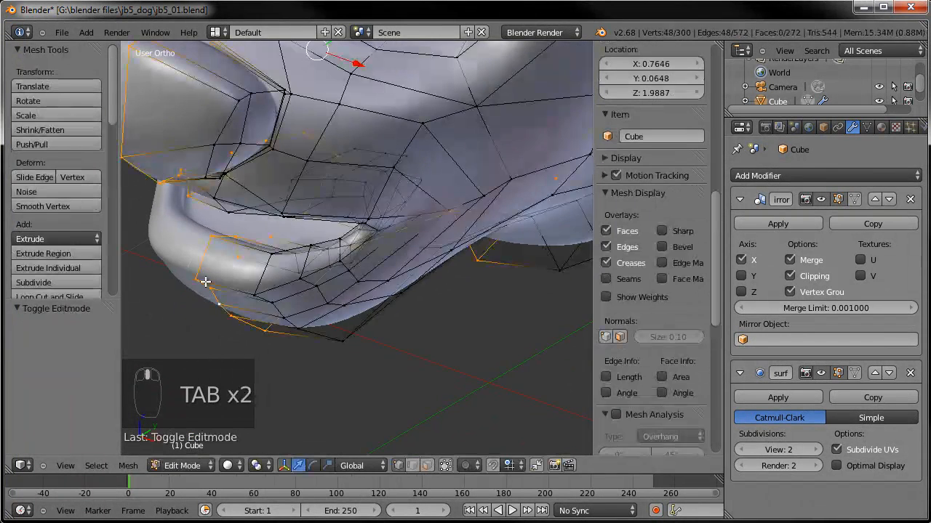
right_click(272, 232)
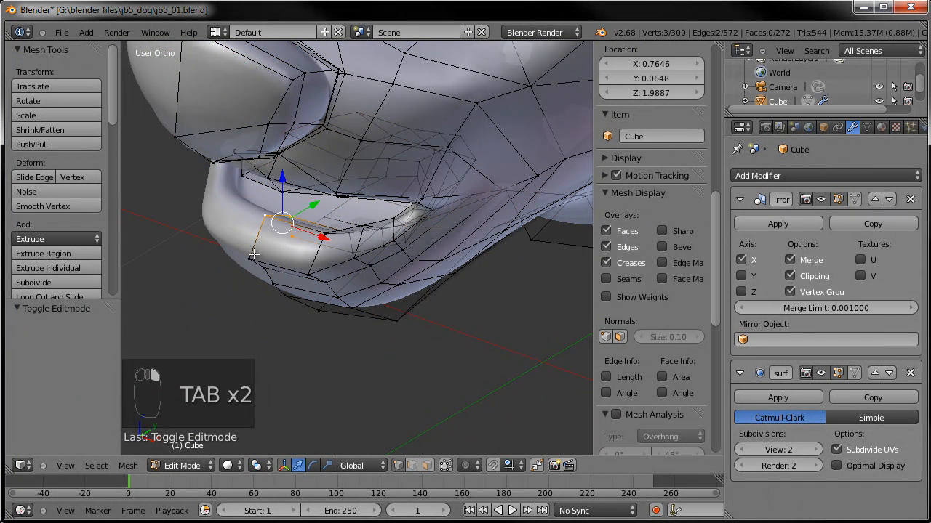
drag(306, 229, 291, 240)
middle_drag(291, 240, 313, 177)
- Select the two vertices at the centre of the mouth cavity behind the upper lip and move them -0.066 in Y
right_click(289, 221)
shift+right_click(292, 196)
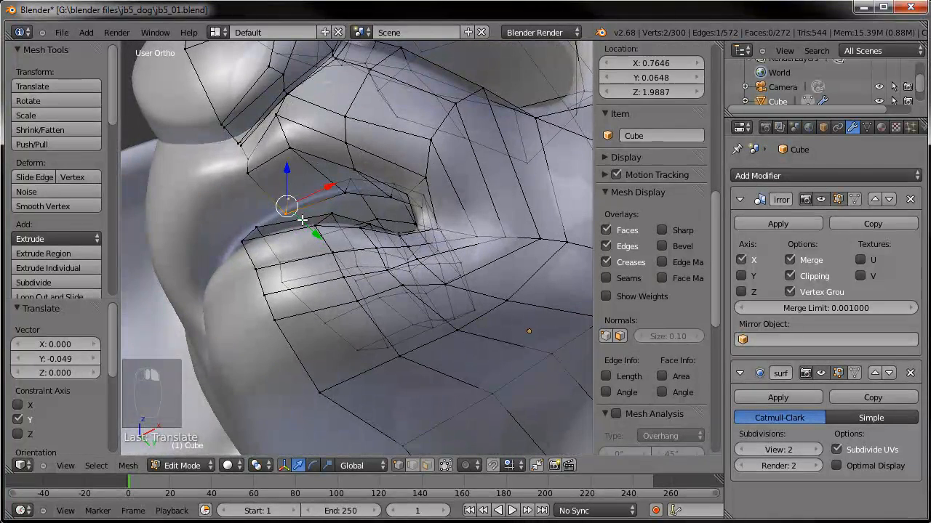
drag(310, 231, 305, 226)
click(314, 200)
- Move the next vertex behind the upper lip by -0.054 in X and -0.041 in Y, and reposition a pair of upper-lip vertices
right_click(318, 193)
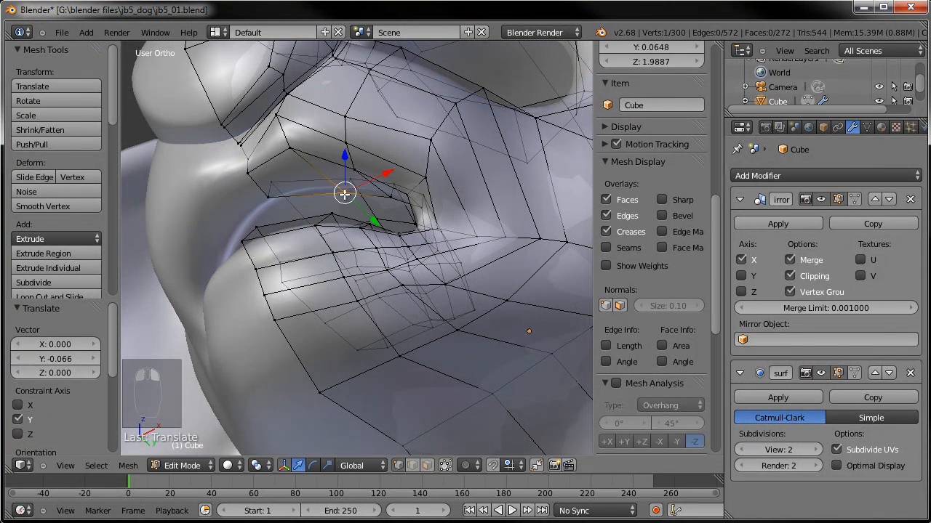
key(g)
shift+right_click(315, 191)
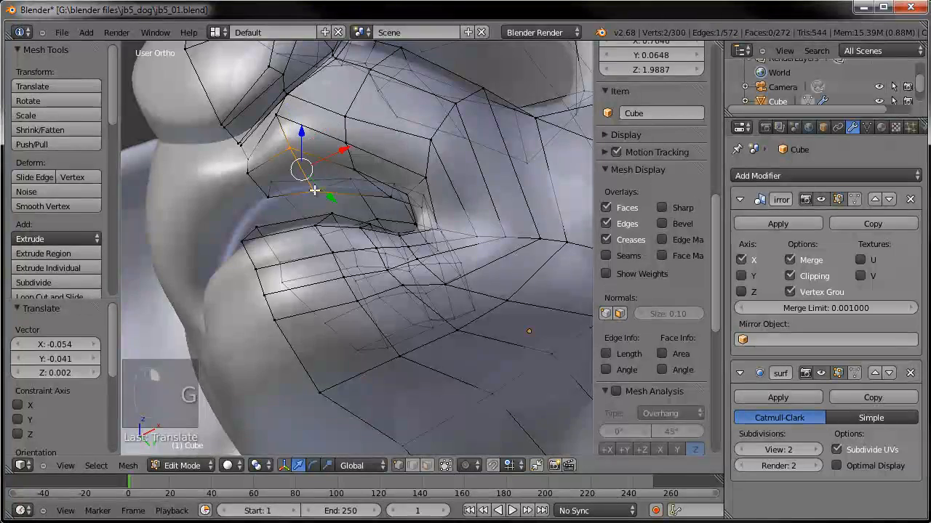
middle_drag(315, 191, 320, 218)
key(g)
key(g)
click(260, 167)
- Reposition a single vertex at the centre of the upper lip's inner edge
mouse_move(260, 167)
middle_down()
mouse_move(243, 163)
mouse_move(274, 262)
mouse_move(213, 264)
mouse_move(192, 250)
mouse_move(339, 228)
mouse_move(404, 262)
mouse_move(495, 263)
middle_up()
right_click(243, 170)
scroll(274, 262, up, 3)
key(g)
- Examine the smoothed mouth interior outside Edit Mode, temporarily hiding the Mirror modifier's result in the viewport
scroll(218, 240, down, 2)
key(Tab)
scroll(334, 235, down, 6)
click(824, 201)
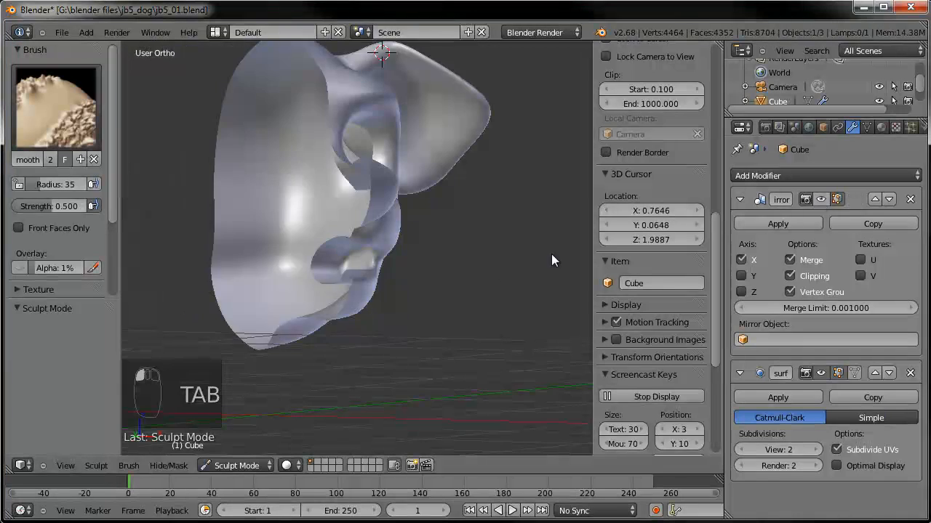
scroll(324, 293, up, 5)
mouse_move(324, 293)
middle_down()
mouse_move(381, 343)
mouse_move(413, 282)
mouse_move(465, 273)
middle_up()
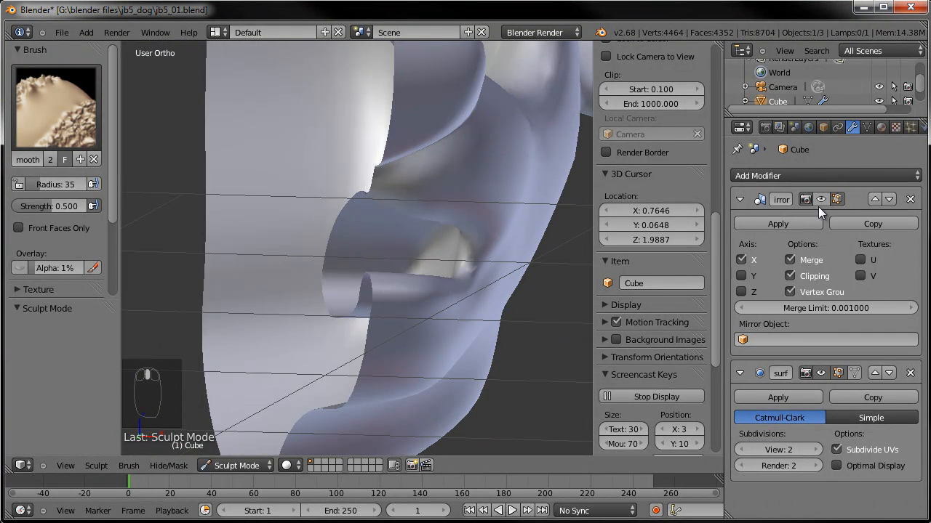
click(819, 203)
middle_drag(400, 292, 430, 316)
- In Edit Mode, select two lower faces at the back of the mouth cavity and extrude them about -0.040 in Y and 0.050 in Z
key(Tab)
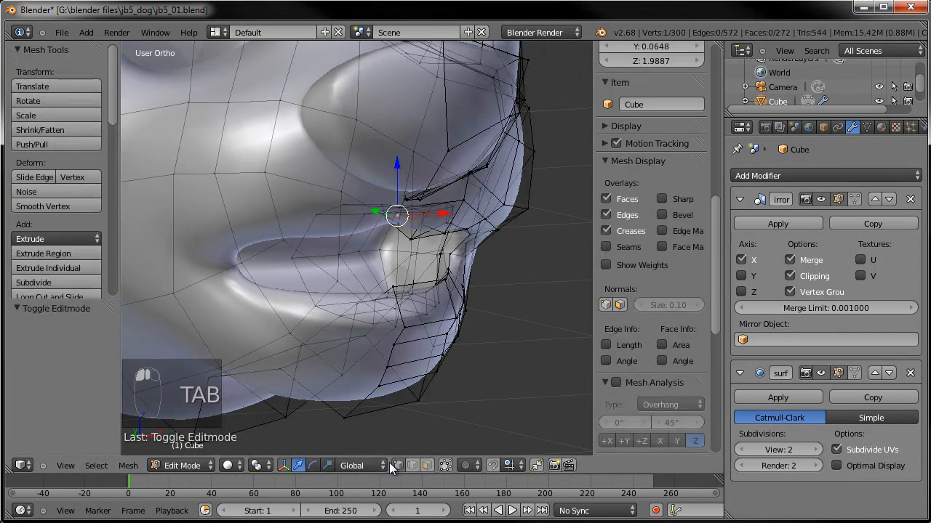
click(429, 466)
middle_drag(409, 352, 393, 314)
right_click(420, 272)
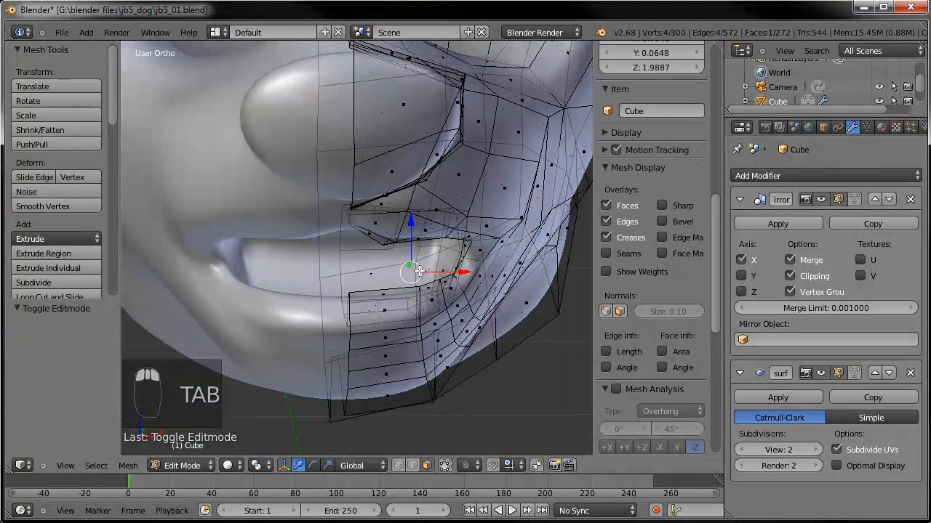
shift+right_click(374, 271)
middle_drag(374, 272, 352, 288)
key(e)
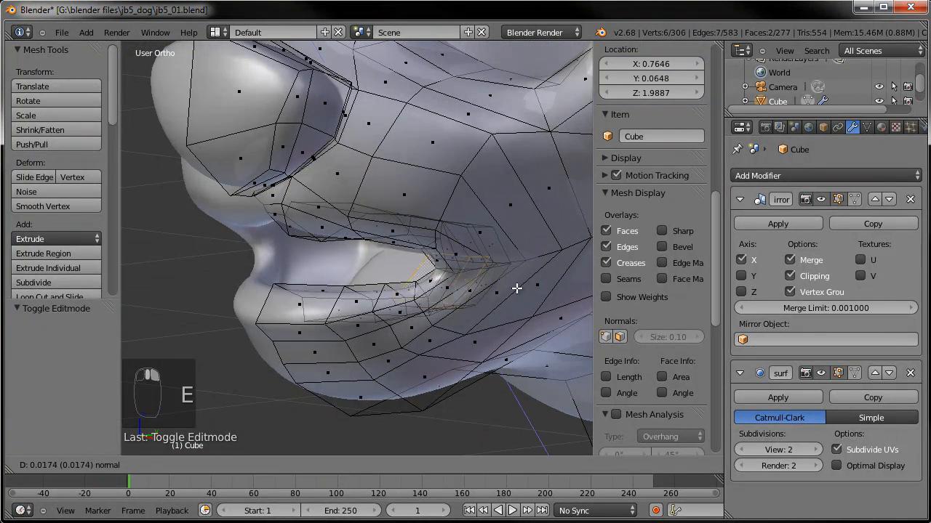
click(499, 282)
- Try to extrude the selected mouth faces again, about -0.044 in Y and 0.055 in Z, with the mirrored half hidden
middle_drag(499, 282, 531, 278)
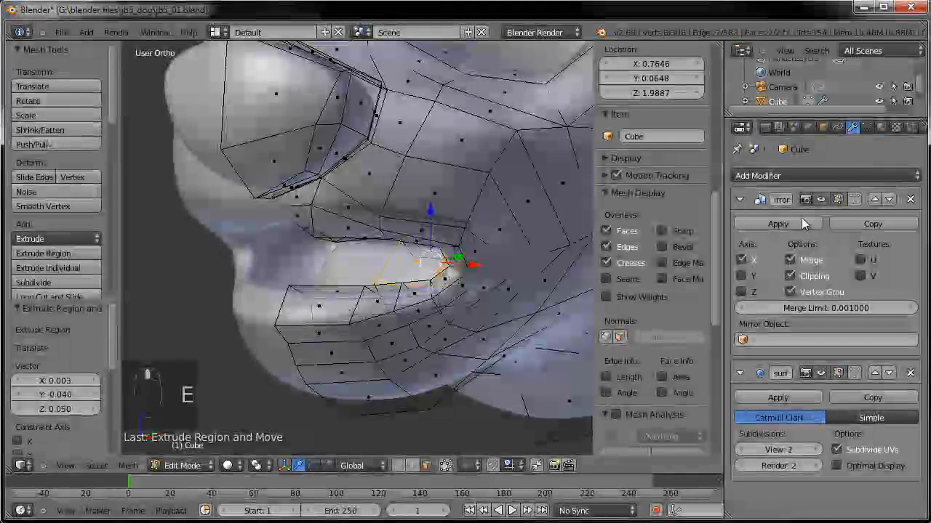
middle_drag(390, 267, 538, 262)
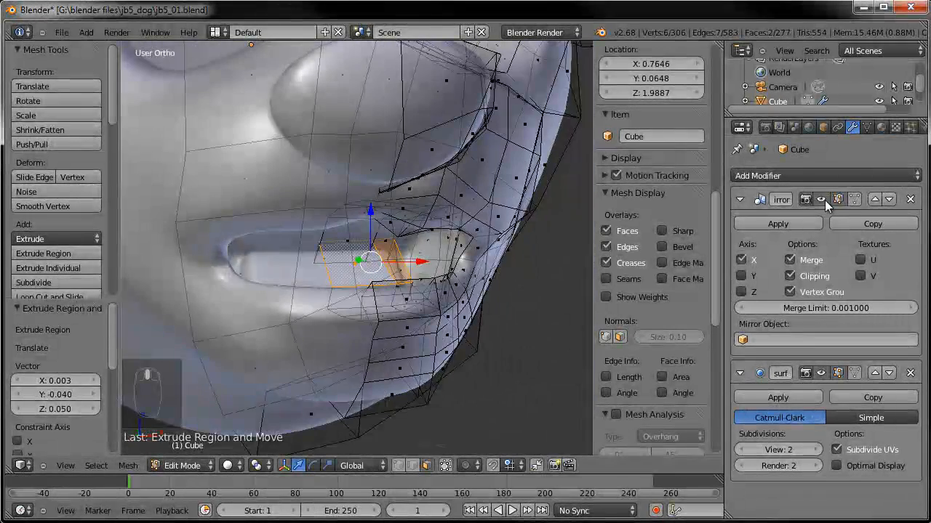
click(825, 200)
middle_drag(289, 272, 333, 245)
key(e)
click(345, 282)
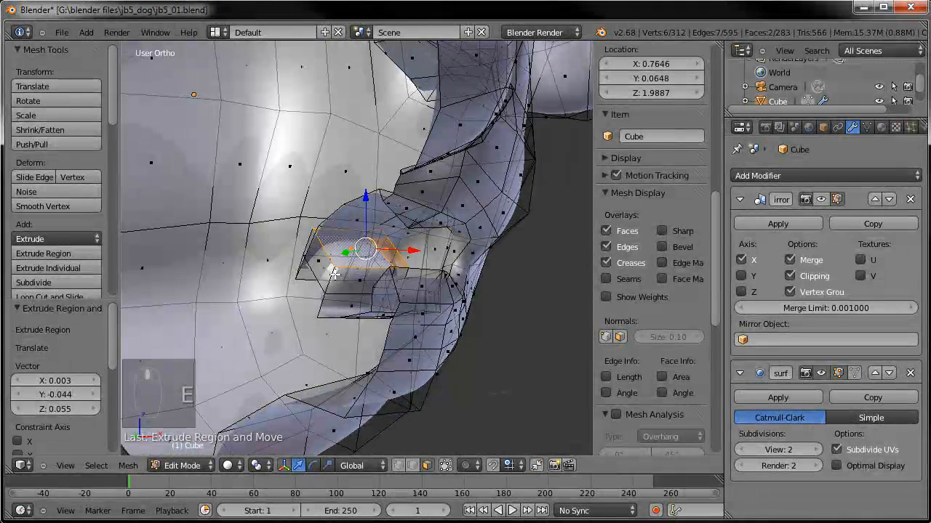
key(ctrl+z)
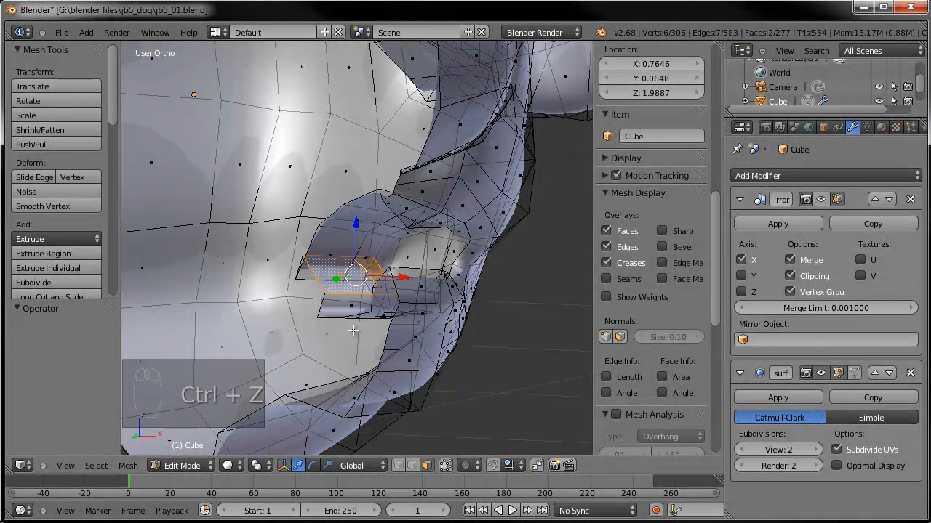
click(824, 202)
- Extrude the two mouth faces again toward the opening and move them by 0.020 in X, -0.038 in Y and -0.019 in Z
middle_drag(359, 263, 414, 277)
key(e)
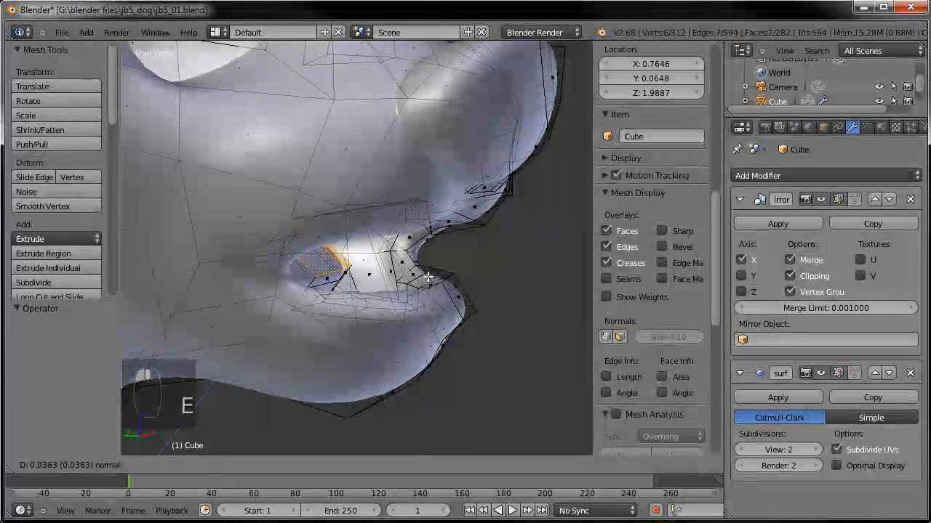
click(433, 278)
key(g)
click(453, 282)
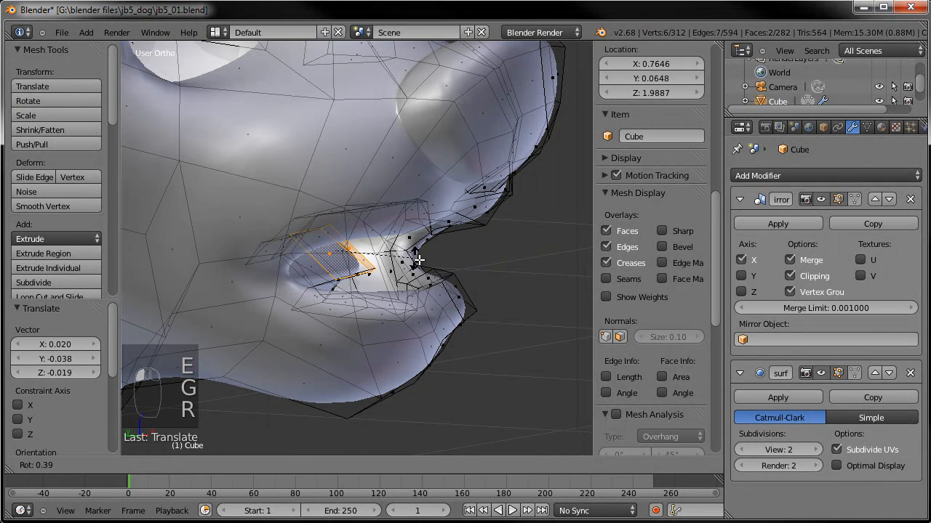
- Rotate the extruded faces 26.251° about X, scale them by 0.494 along Z, and rotate them about 21° more about X
click(438, 249)
key(s)
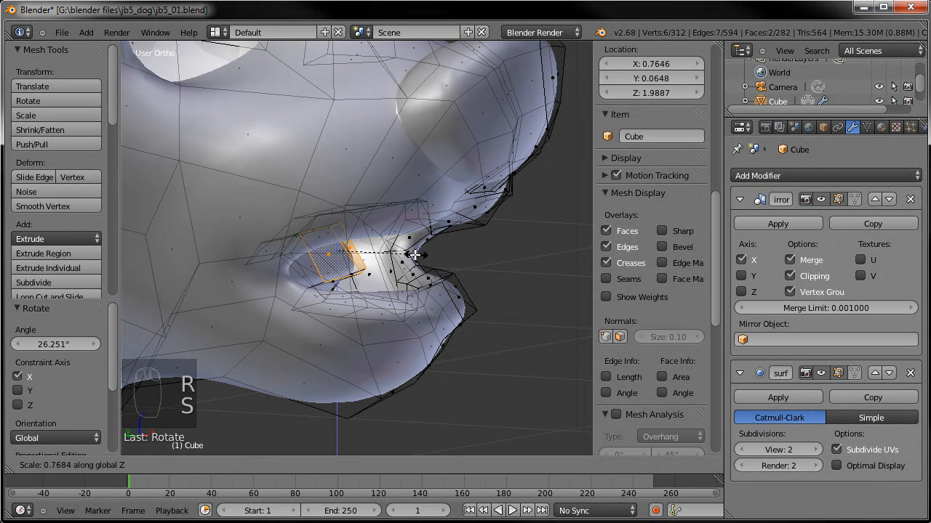
click(353, 248)
key(r)
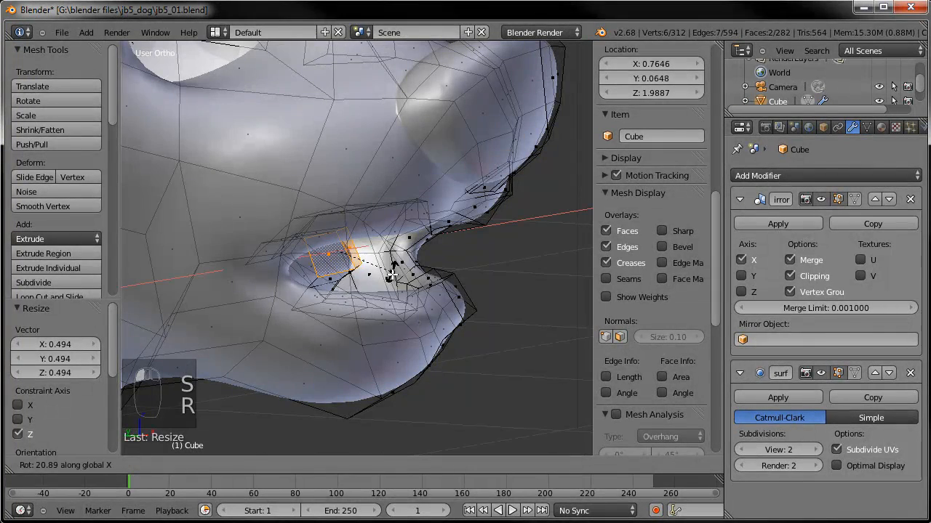
click(391, 275)
- Move the extruded end faces in the mouth by -0.015 in X, -0.012 in Y and -0.011 in Z
middle_drag(391, 275, 220, 276)
key(g)
click(216, 279)
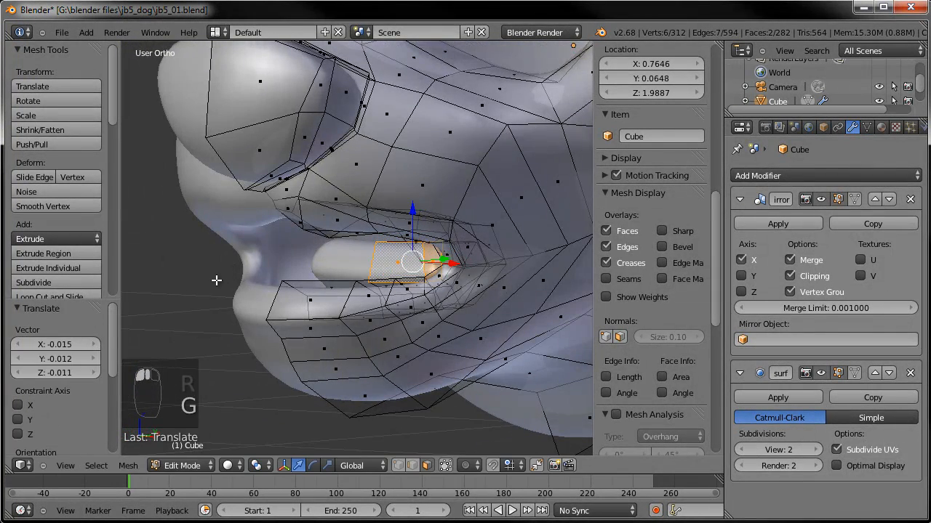
- Extrude the tongue's end faces forward out of the mouth in side view and rotate them by -23.344°
key(KP_3)
key(e)
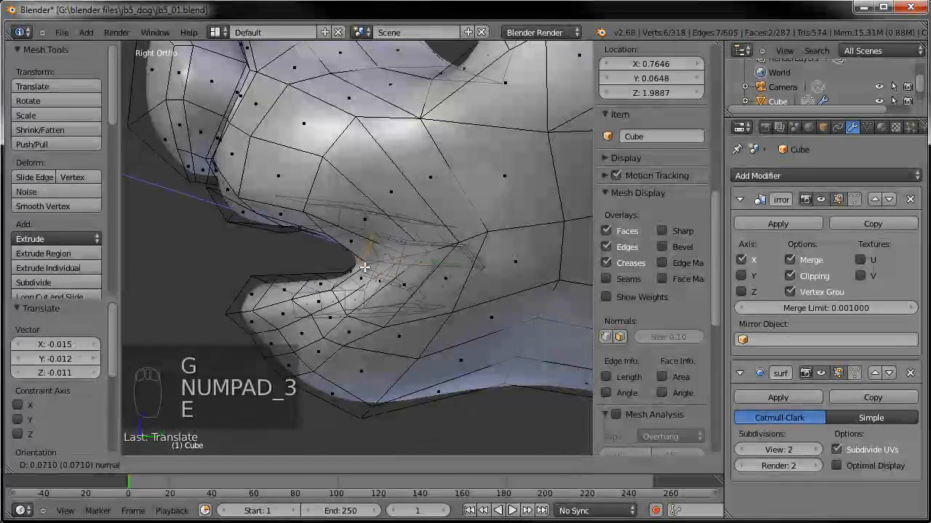
click(296, 265)
key(g)
click(295, 263)
key(r)
click(374, 261)
- Nudge the tongue's tip faces slightly and scale them uniformly by 0.833
key(g)
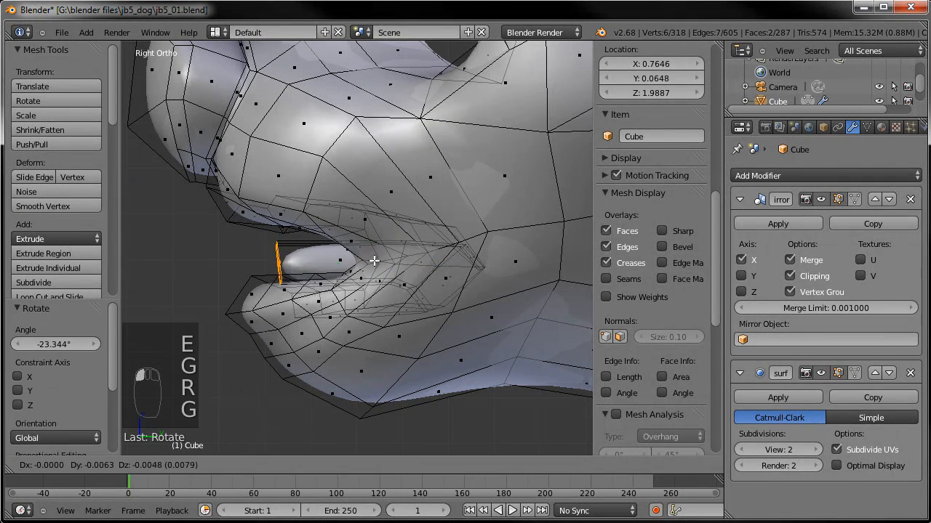
click(374, 267)
key(s)
click(359, 269)
middle_drag(357, 271, 439, 293)
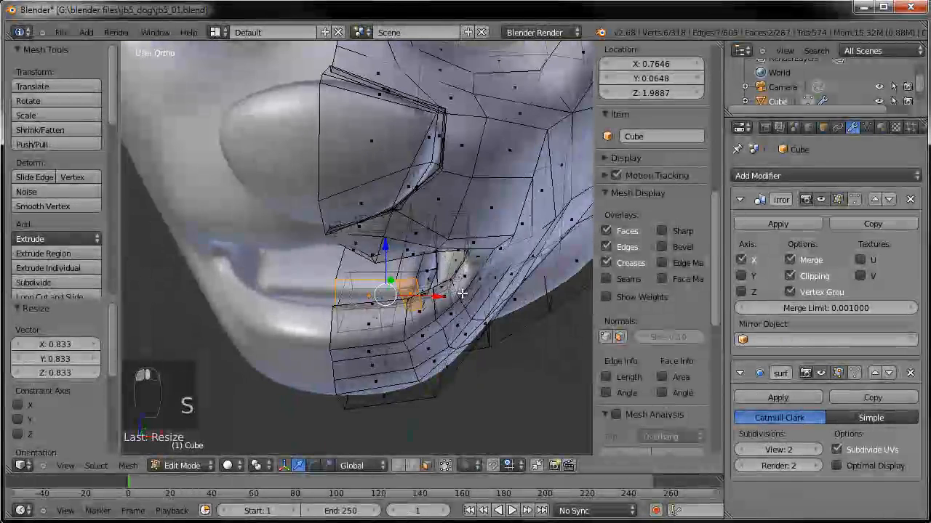
- Move the middle upright edge of the tongue tip by about -0.05 in X toward the centre
right_click(398, 294)
key(g)
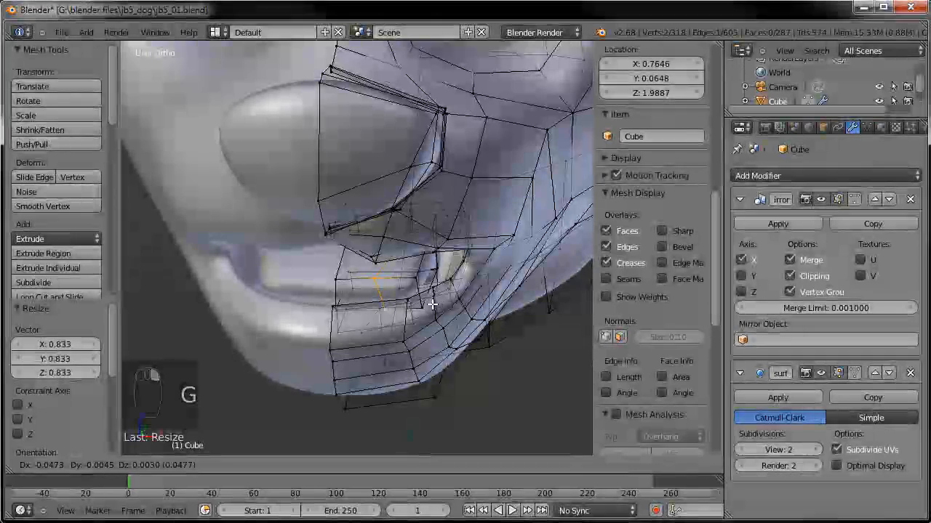
click(429, 304)
- Reposition the outer corner vertices of the tongue tip and check the smoothed head outside Edit Mode
right_click(422, 307)
shift+right_click(416, 281)
mouse_move(457, 278)
middle_down()
mouse_move(463, 330)
mouse_move(381, 246)
mouse_move(449, 333)
mouse_move(465, 329)
mouse_move(357, 342)
mouse_move(352, 335)
mouse_move(464, 328)
mouse_move(417, 312)
mouse_move(418, 295)
mouse_move(290, 316)
mouse_move(336, 278)
middle_up()
key(g)
click(395, 260)
key(g)
key(g)
scroll(457, 329, down, 6)
key(Tab)
scroll(395, 322, up, 3)
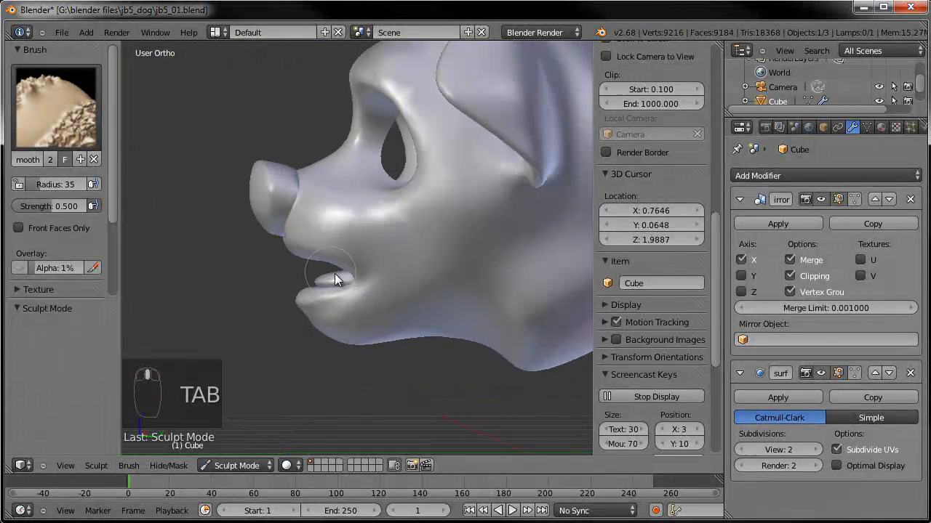
key(Tab)
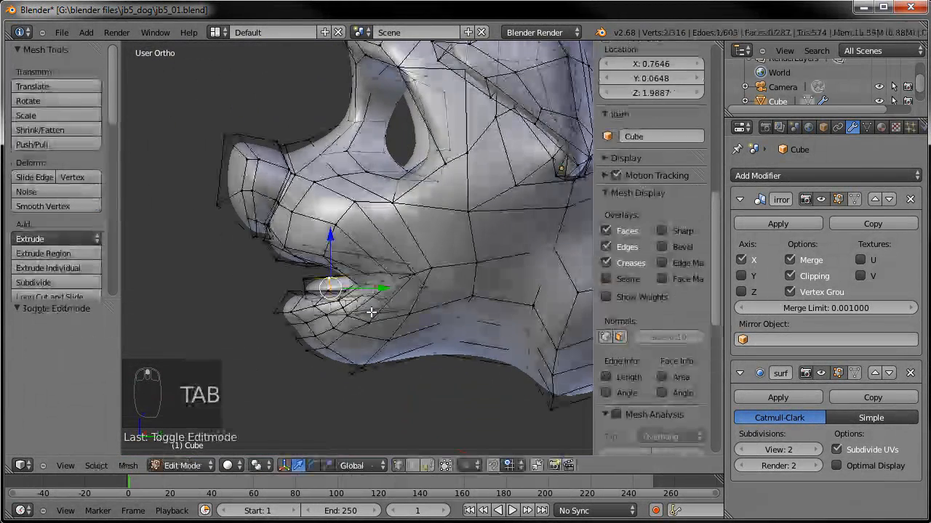
- Add a loop cut with 3 cuts lengthwise along the tongue's side
key(KP_3)
scroll(371, 311, up, 2)
middle_drag(371, 312, 400, 271)
middle_drag(389, 294, 379, 285)
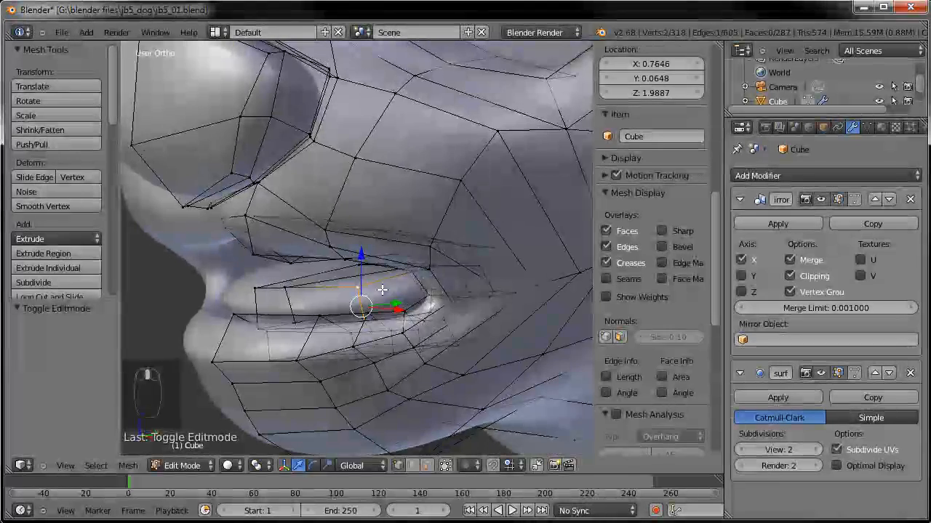
key(ctrl+r)
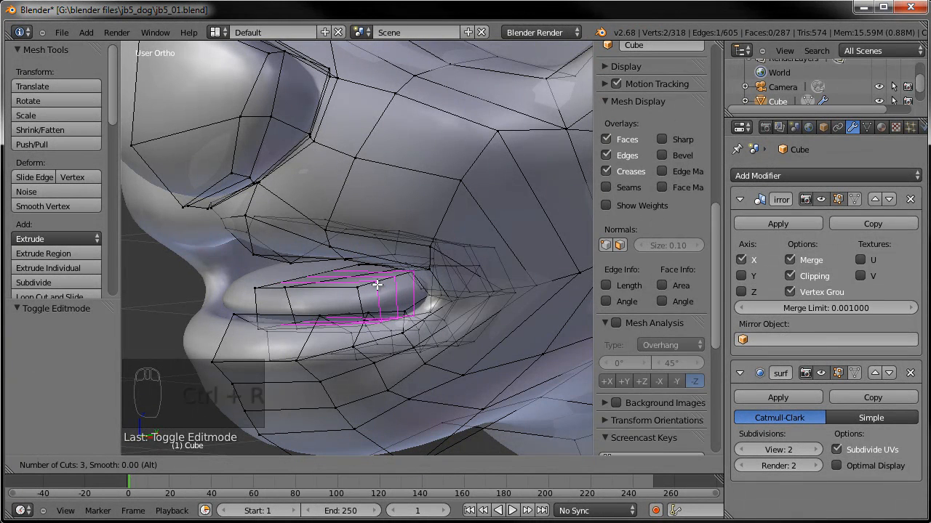
click(376, 285)
click(381, 283)
middle_drag(381, 284, 346, 285)
- Add a loop cut with 2 cuts through the faces at the back of the mouth
key(ctrl+r)
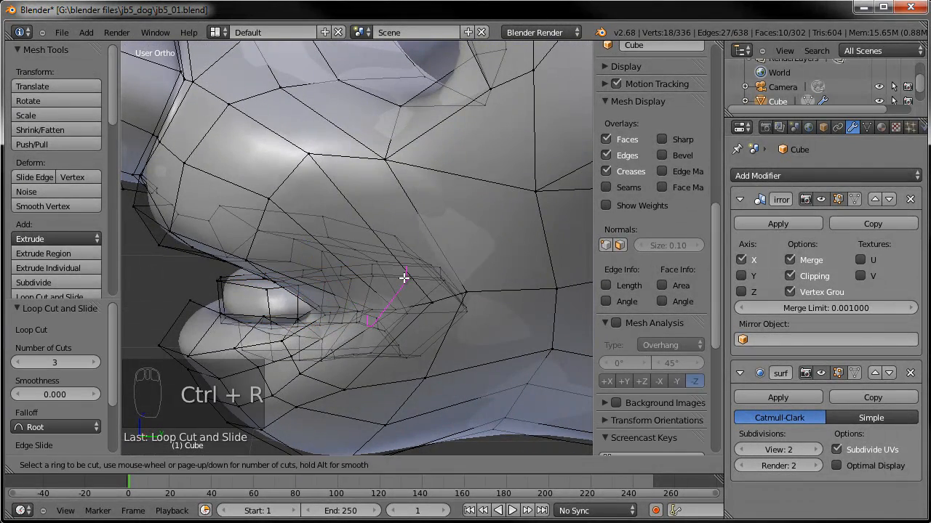
click(406, 277)
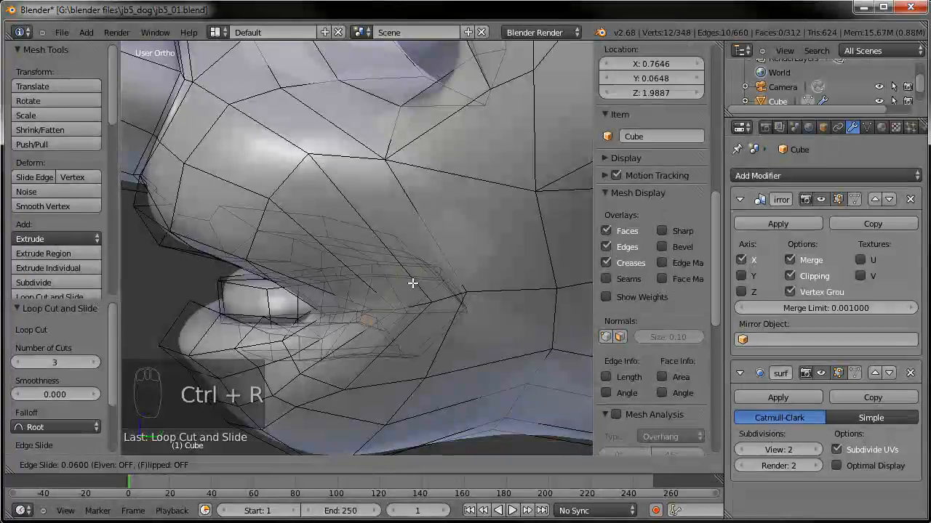
click(415, 286)
- Hide the mirrored half of the head in Edit Mode
middle_drag(227, 292, 604, 276)
click(835, 205)
middle_drag(420, 230, 441, 235)
scroll(441, 235, up, 4)
shift+middle_drag(488, 297, 468, 285)
- Move the middle vertex row on the tongue by -0.014 in X and 0.010 in Z, then its rearmost vertex by -0.011 and 0.009
right_click(433, 291)
shift+right_click(435, 300)
shift+right_click(437, 312)
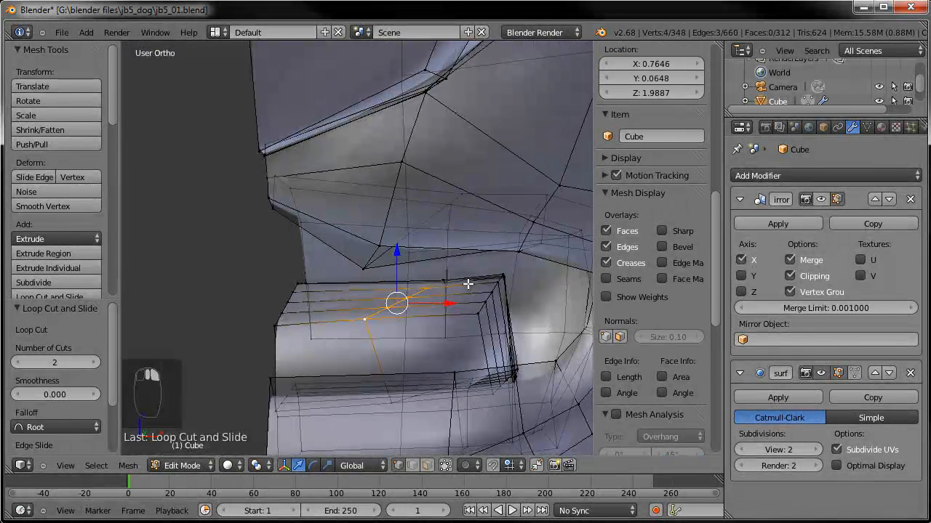
click(452, 274)
right_click(444, 279)
key(g)
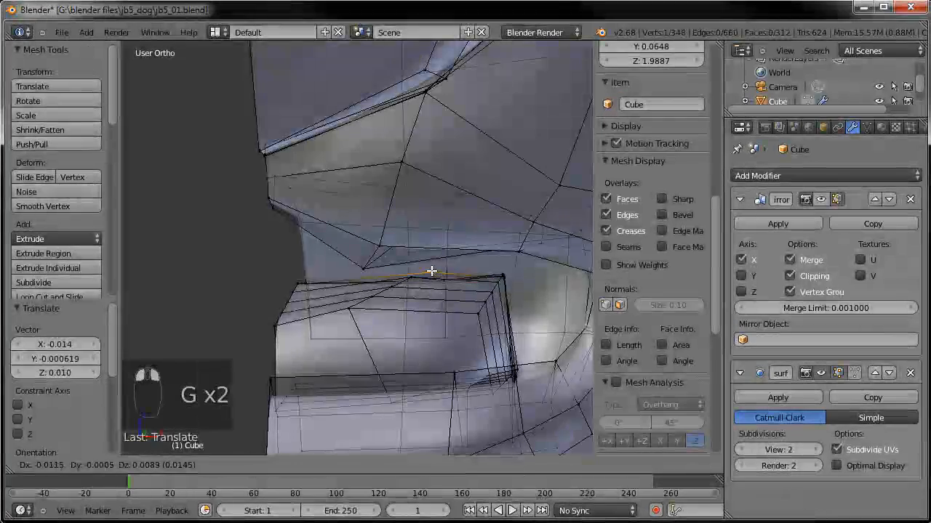
click(445, 273)
- Refine the vertices along the tongue's middle row, moving them by -0.012 in X and 0.002 in Y, and -0.003 in X
middle_drag(447, 274, 461, 289)
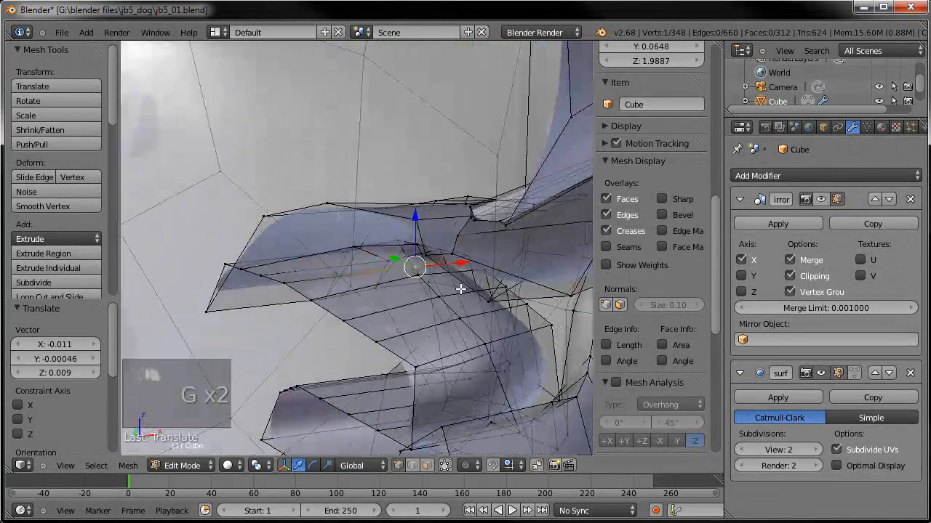
click(418, 267)
middle_drag(418, 266, 425, 285)
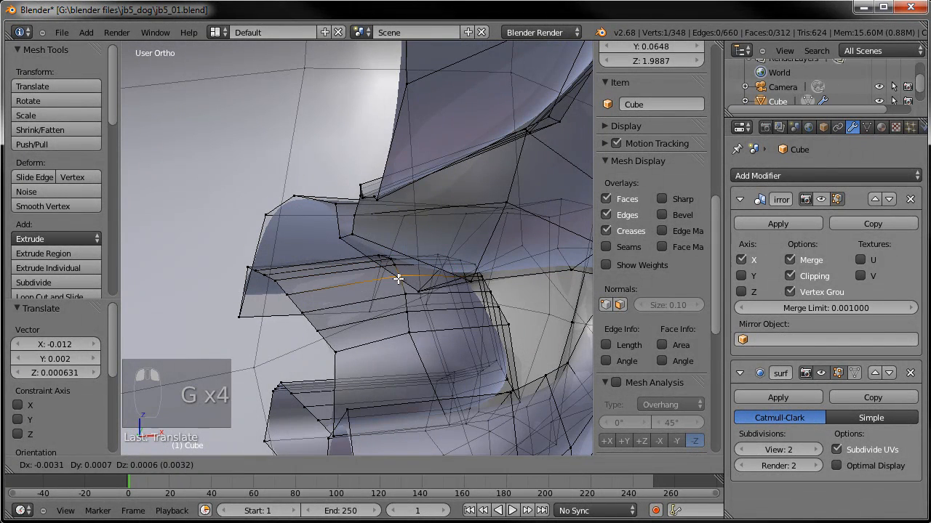
right_click(412, 337)
key(g)
click(425, 342)
middle_drag(426, 343, 393, 339)
middle_drag(500, 335, 438, 335)
key(KP_3)
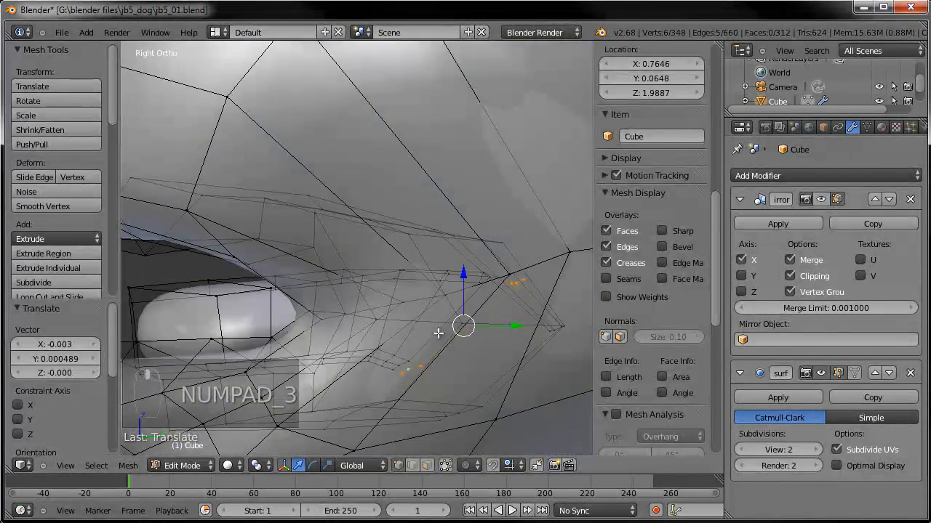
key(a)
key(a)
key(c)
drag(535, 323, 515, 299)
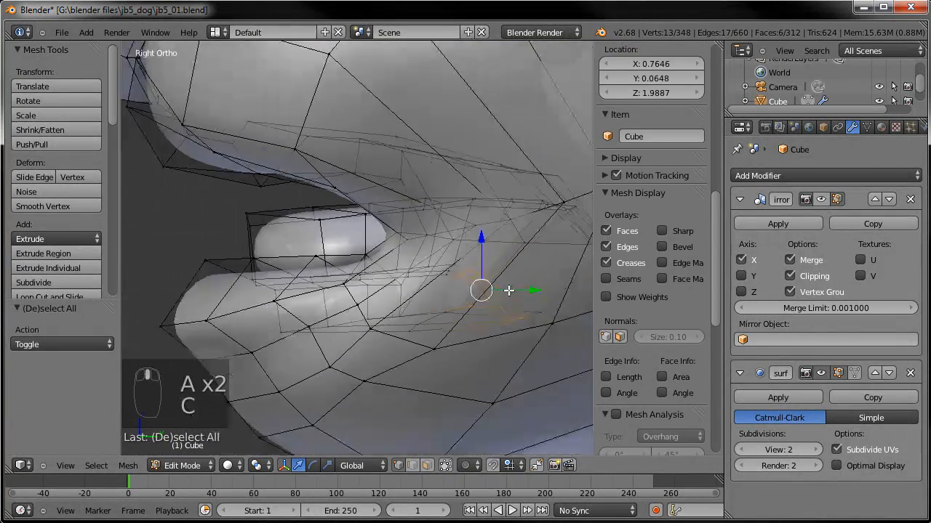
key(a)
- Select the edge loop around the mouth cavity just behind the lips and mark it as a seam
middle_drag(312, 251, 522, 261)
middle_drag(475, 330, 482, 312)
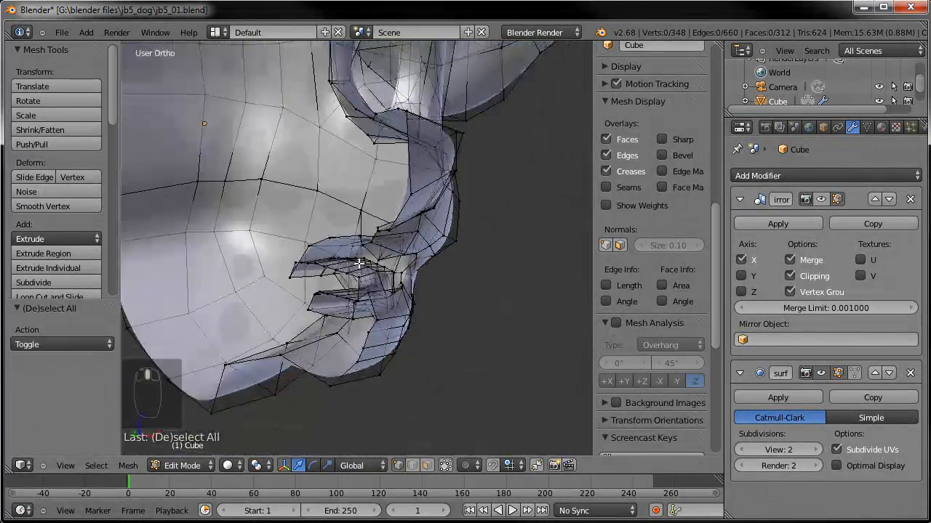
middle_drag(361, 264, 416, 294)
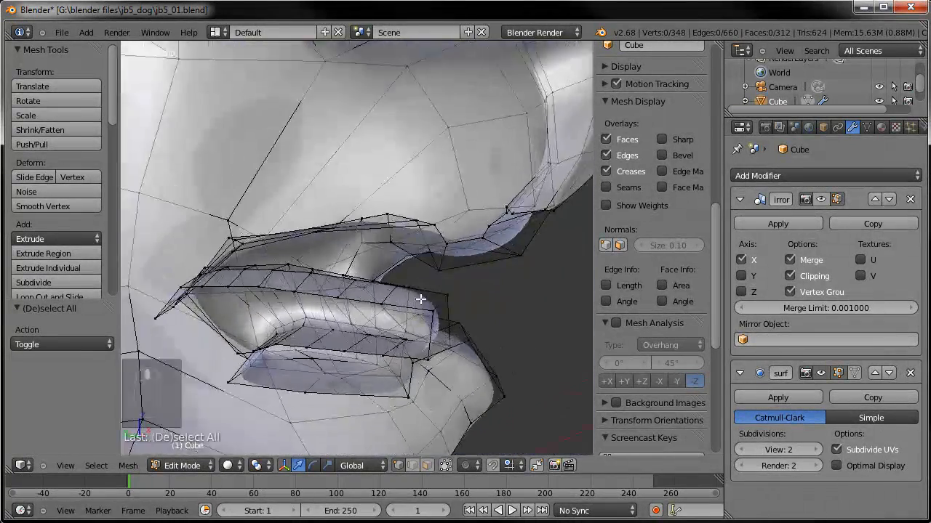
alt+right_click(420, 189)
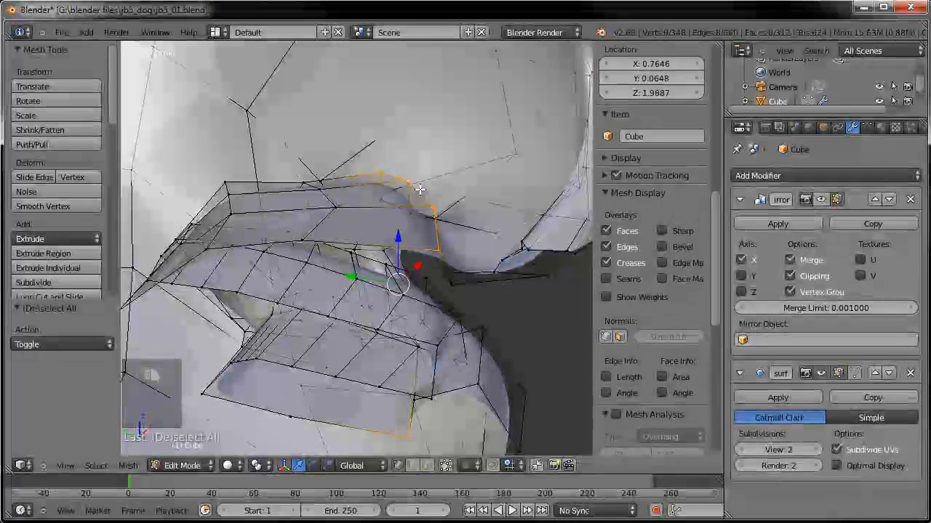
middle_drag(497, 308, 424, 346)
key(ctrl+e)
click(408, 264)
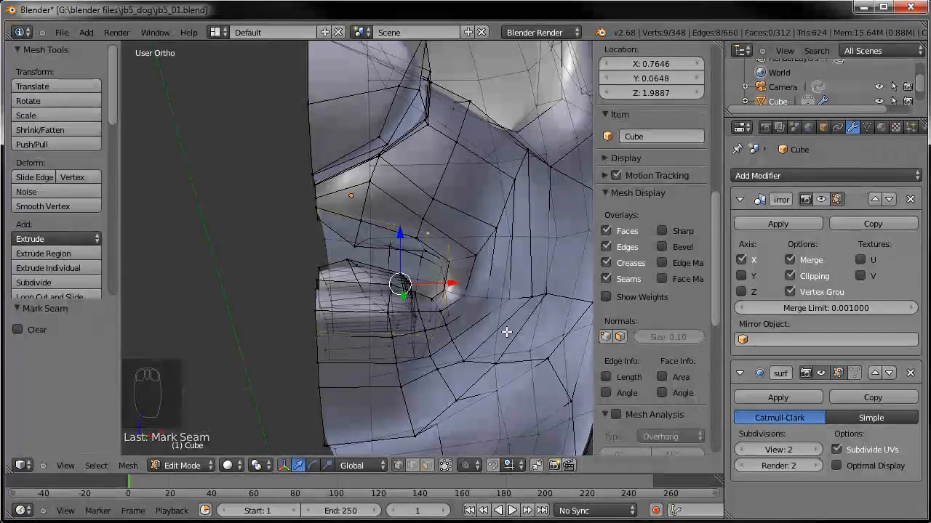
- Select the outer head faces with Select Linked limited by seams and hide them, leaving the mouth interior
middle_drag(456, 315, 438, 281)
middle_drag(397, 256, 438, 290)
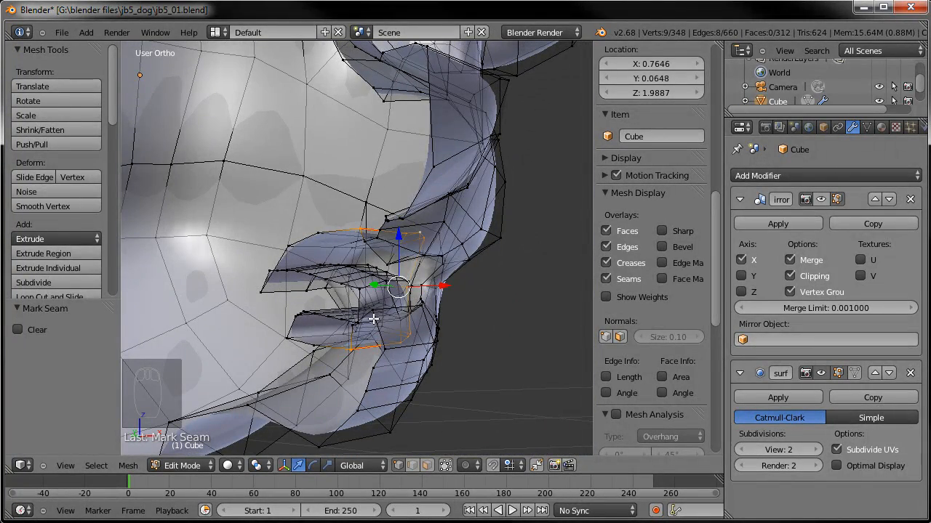
middle_drag(417, 339, 421, 429)
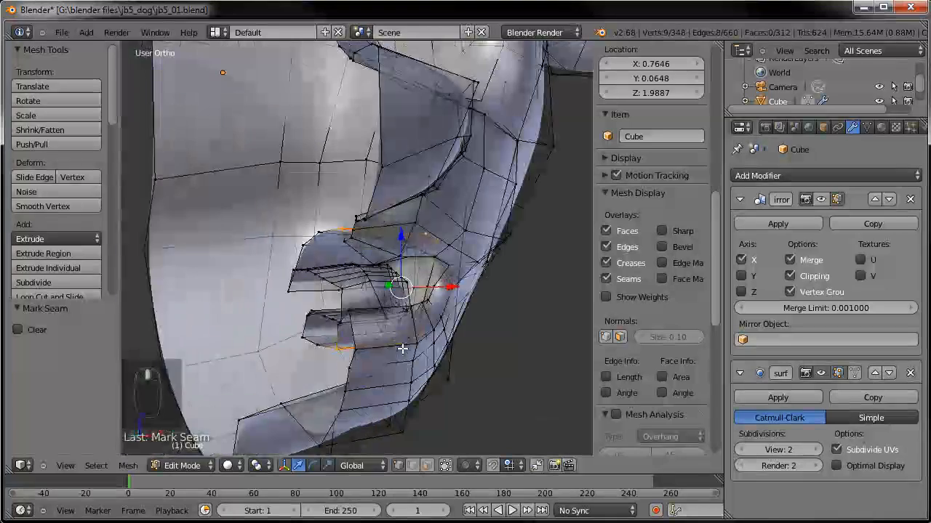
click(430, 468)
middle_drag(430, 347, 455, 315)
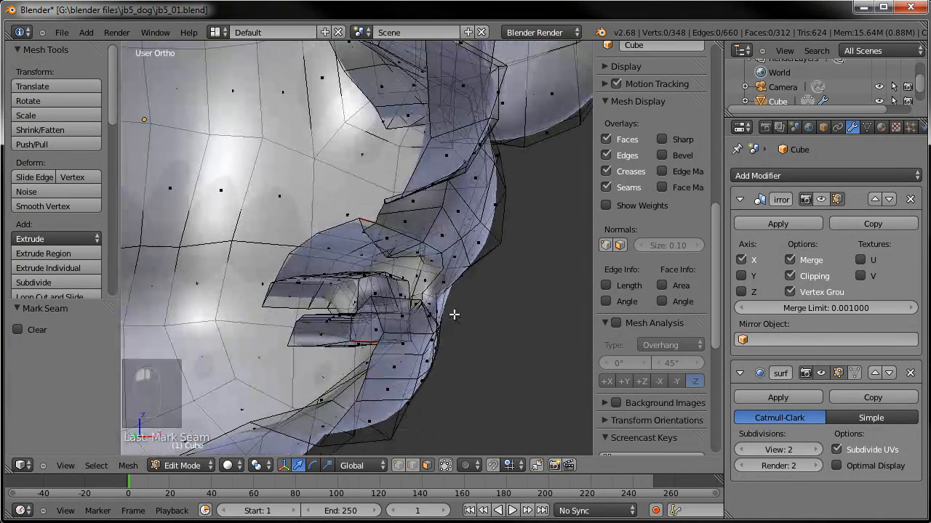
middle_drag(388, 239, 322, 301)
middle_drag(400, 309, 300, 309)
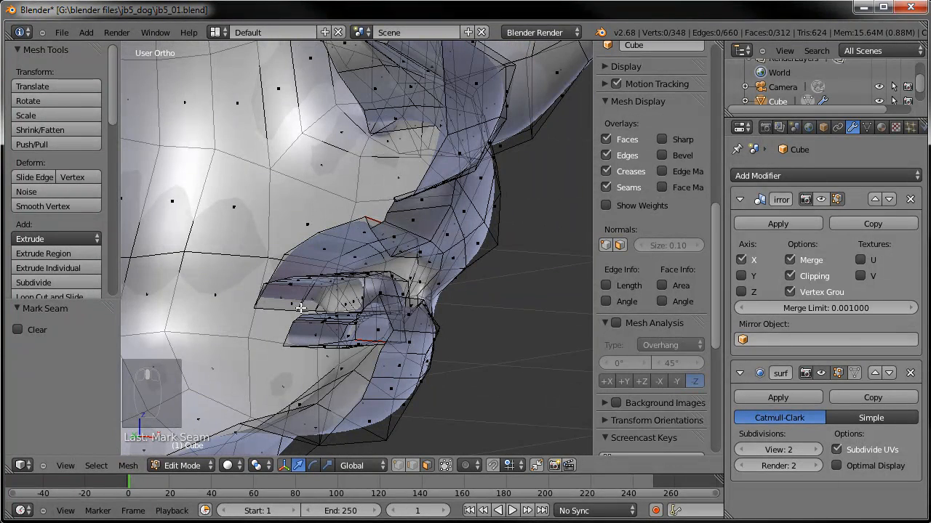
right_click(440, 226)
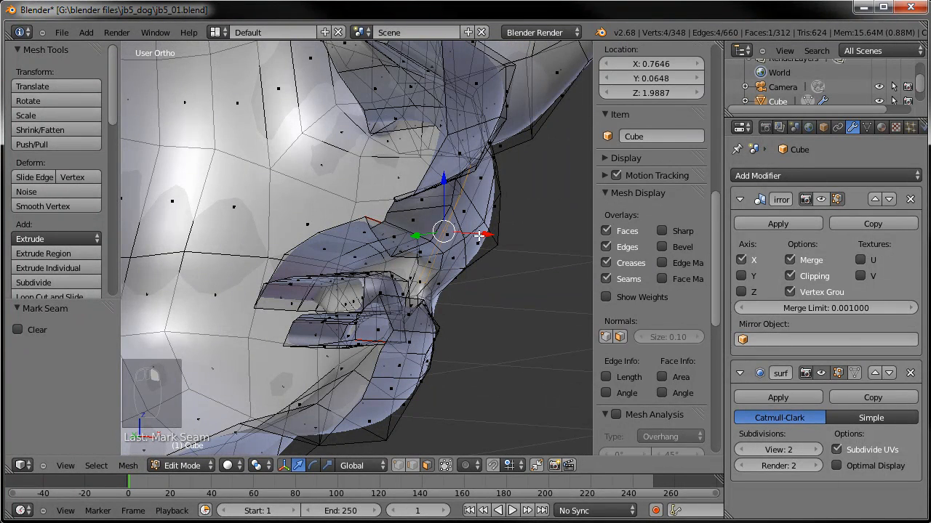
key(ctrl+l)
middle_drag(459, 245, 429, 345)
scroll(367, 299, up, 4)
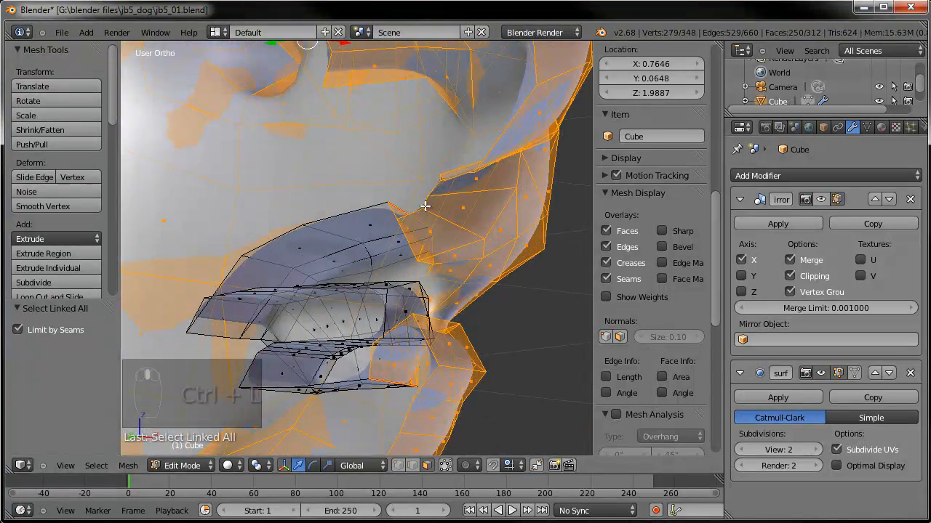
middle_drag(424, 207, 464, 278)
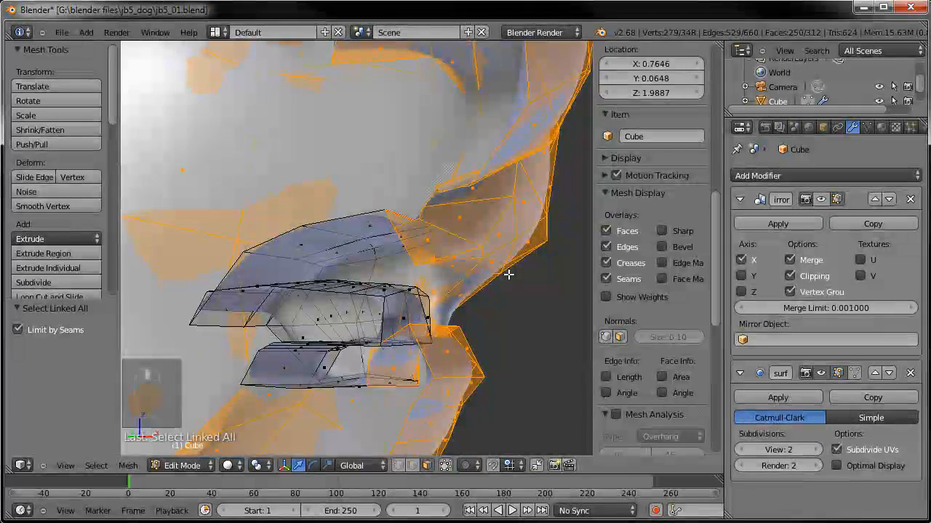
key(h)
- Move the row of vertices on the tongue's upper outer edge by about -0.021 in X, -0.006 in Y and -0.012 in Z
middle_drag(515, 299, 461, 332)
click(398, 465)
scroll(450, 327, up, 3)
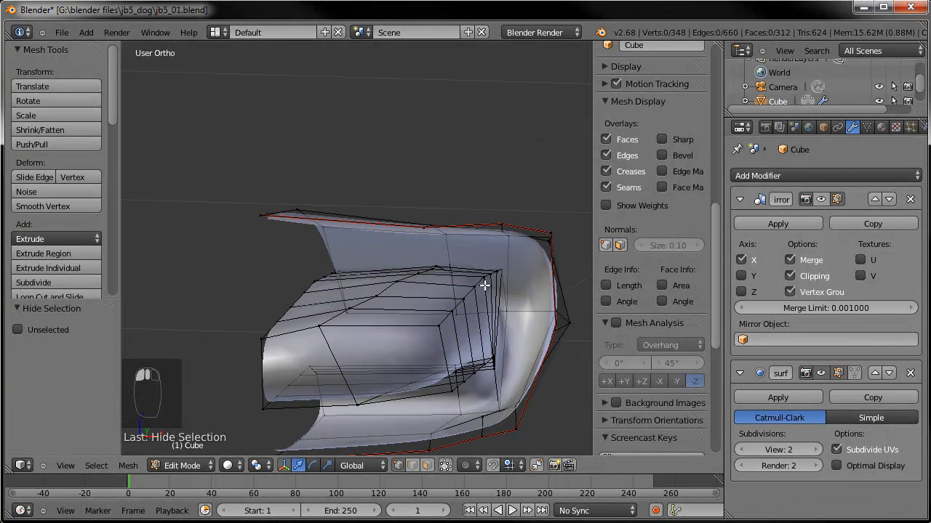
right_click(491, 275)
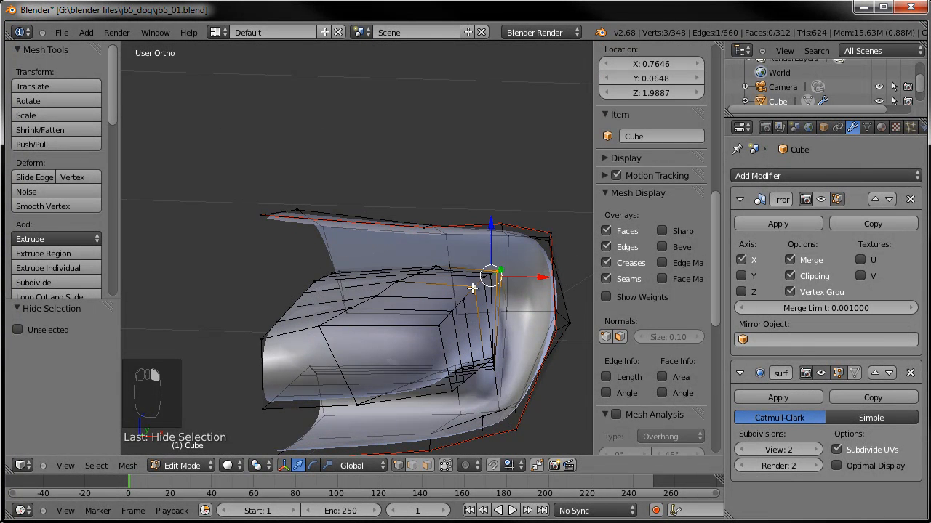
shift+right_click(457, 315)
shift+right_click(448, 325)
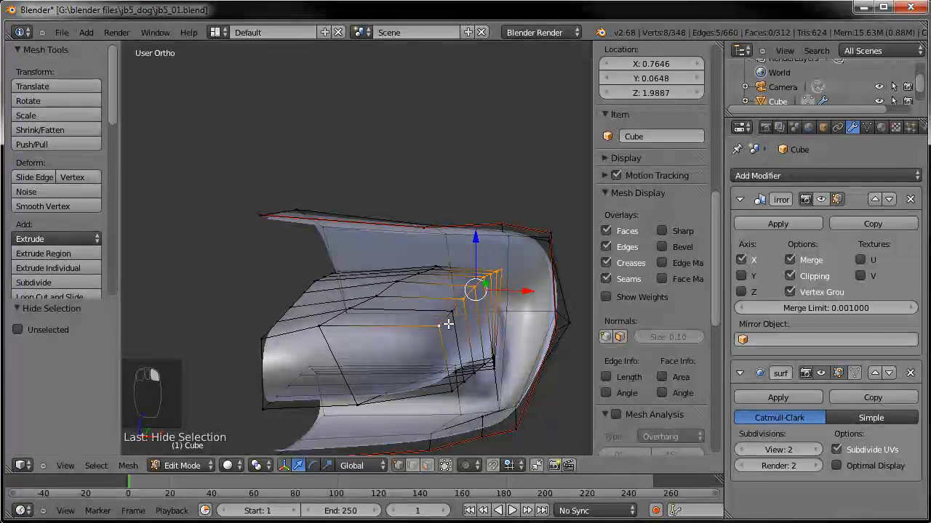
key(g)
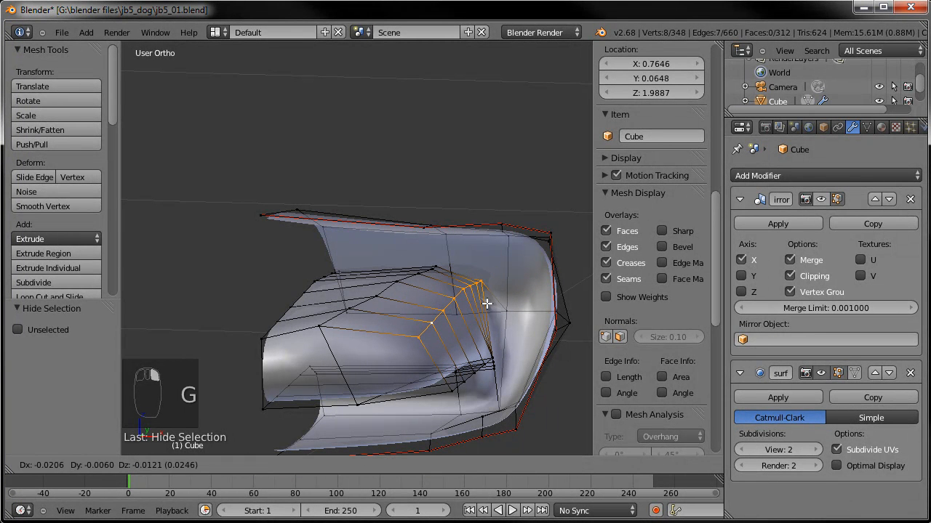
click(487, 304)
- Move the single mouth-wall vertex beside the tongue by -0.010 in X, 0.001 in Y and 0.024 in Z
right_click(506, 302)
key(g)
click(499, 279)
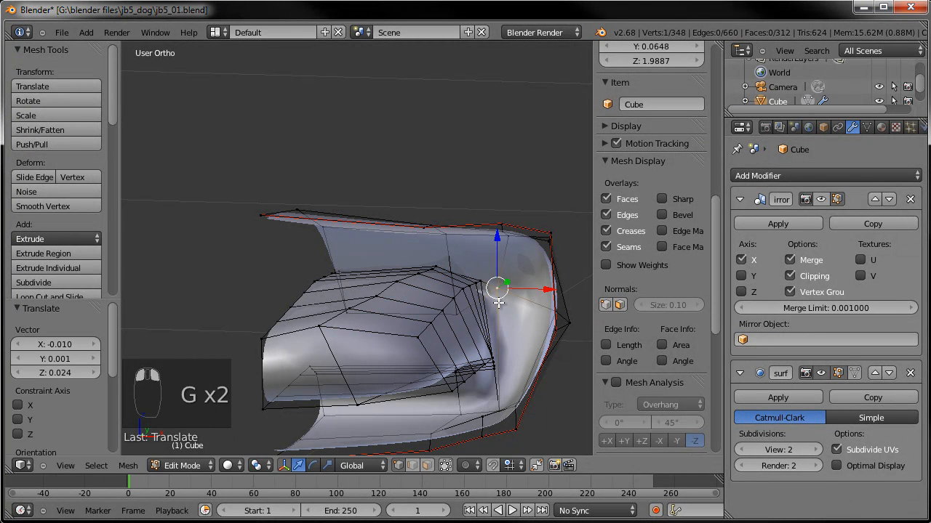
- Move the vertices along the tongue's lower outer edge by -0.023 in X, -0.006 in Y and 0.011 in Z
middle_drag(493, 323, 468, 347)
shift+right_click(483, 377)
shift+right_click(458, 379)
key(g)
click(448, 337)
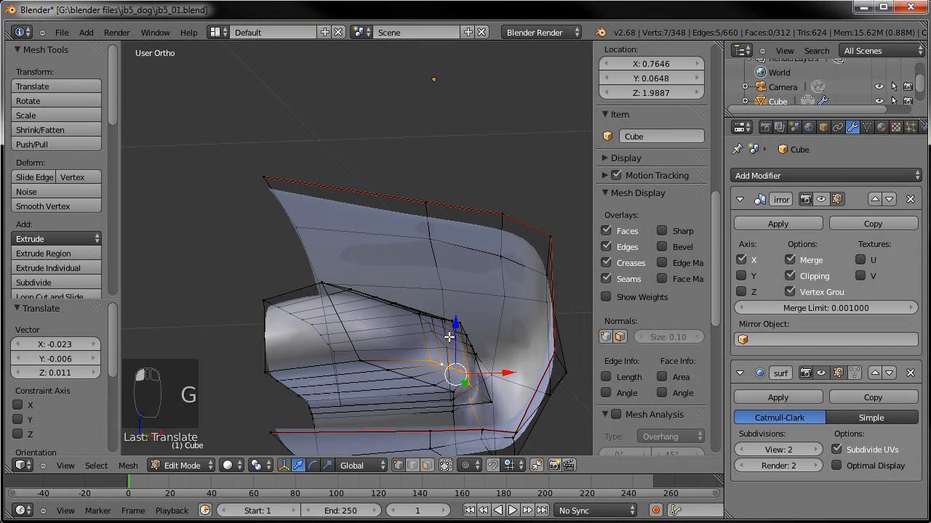
- Adjust the single vertex at the tongue's lower back corner, finishing with a move of -0.001 in X and Y
right_click(486, 393)
key(g)
click(477, 382)
middle_drag(477, 382, 457, 388)
key(g)
click(537, 385)
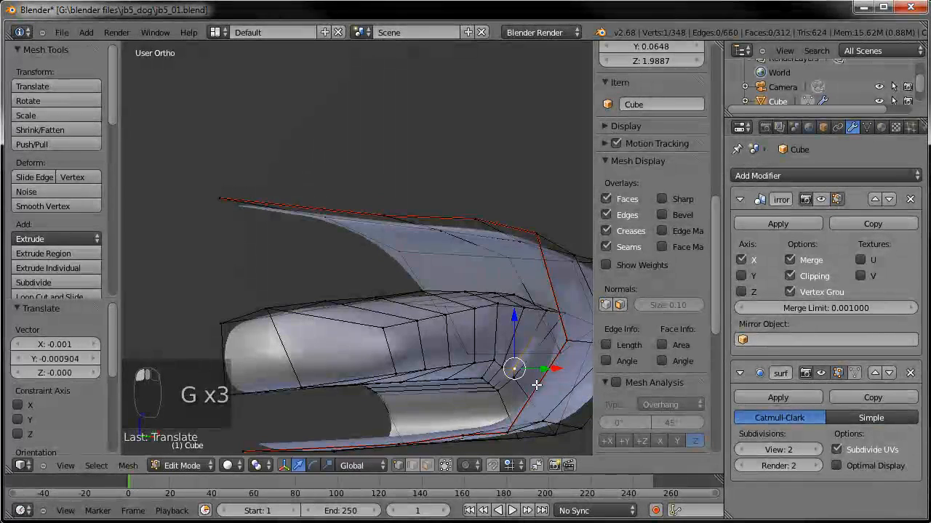
- Select the loops around the tongue's base and even them out with several passes of Smooth Vertex
alt+right_click(534, 348)
key(w)
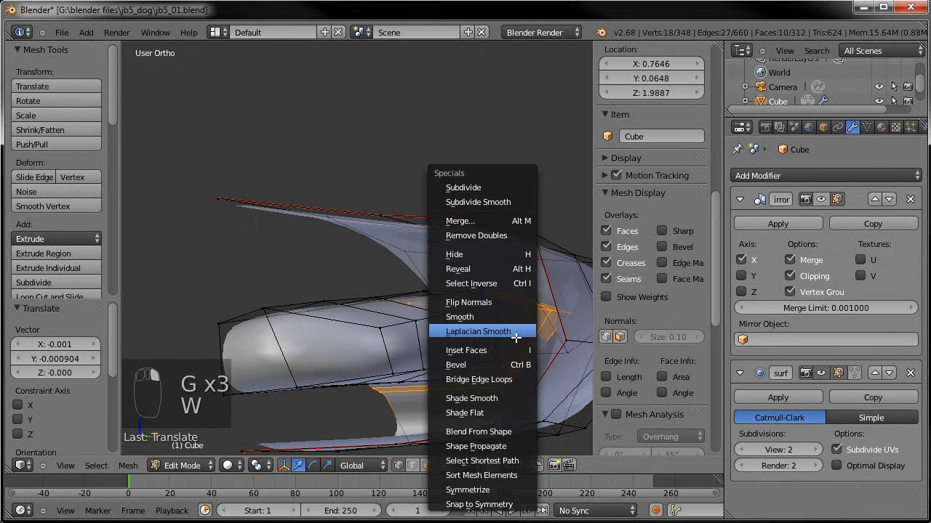
click(495, 318)
middle_drag(533, 376, 502, 350)
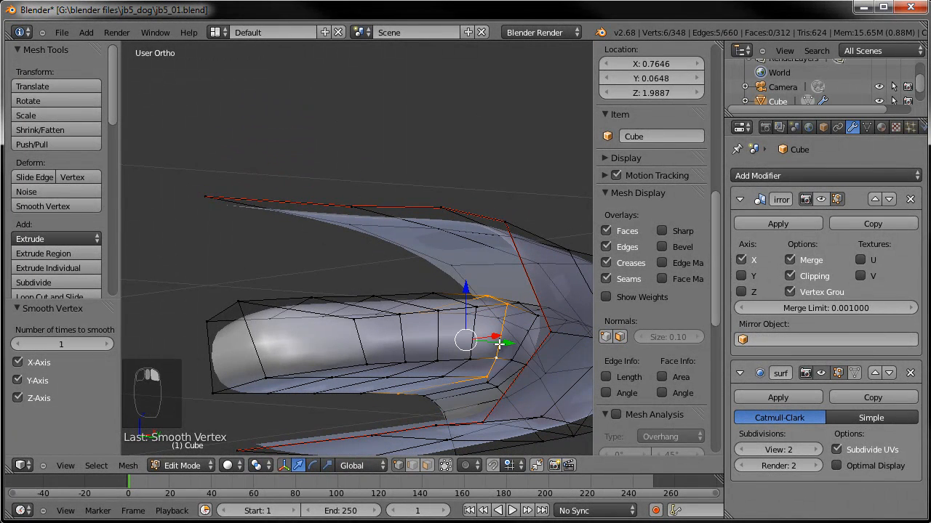
key(w)
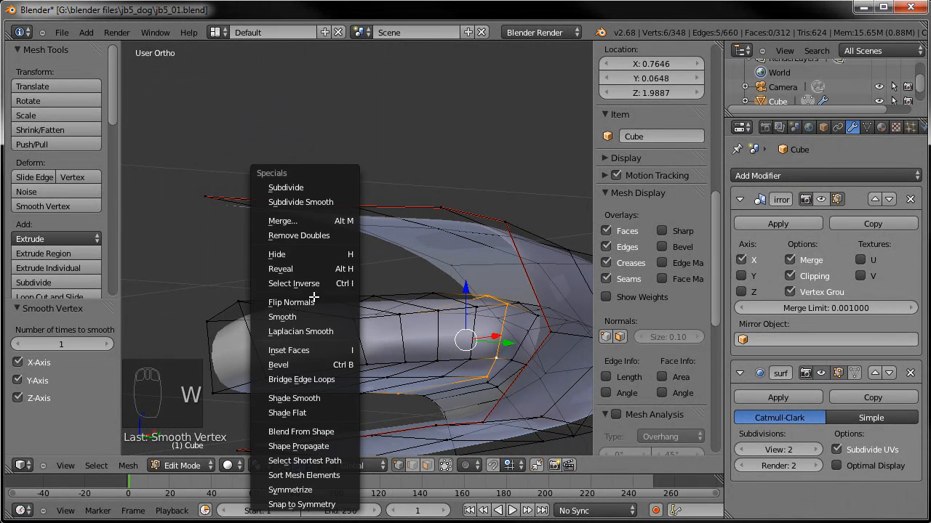
click(290, 316)
key(w)
click(456, 317)
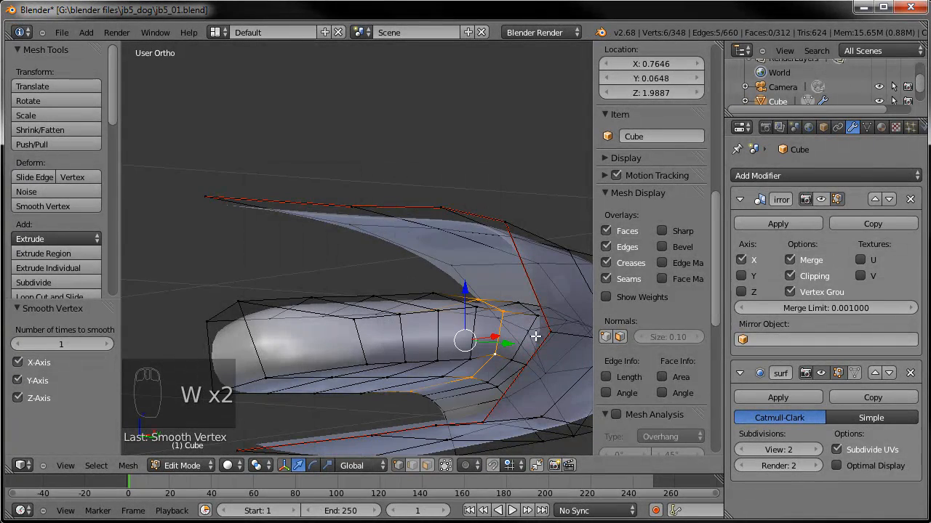
middle_drag(457, 339, 533, 347)
- Select the whole tongue with circle select and flatten it by scaling to 0.586 in Z
key(a)
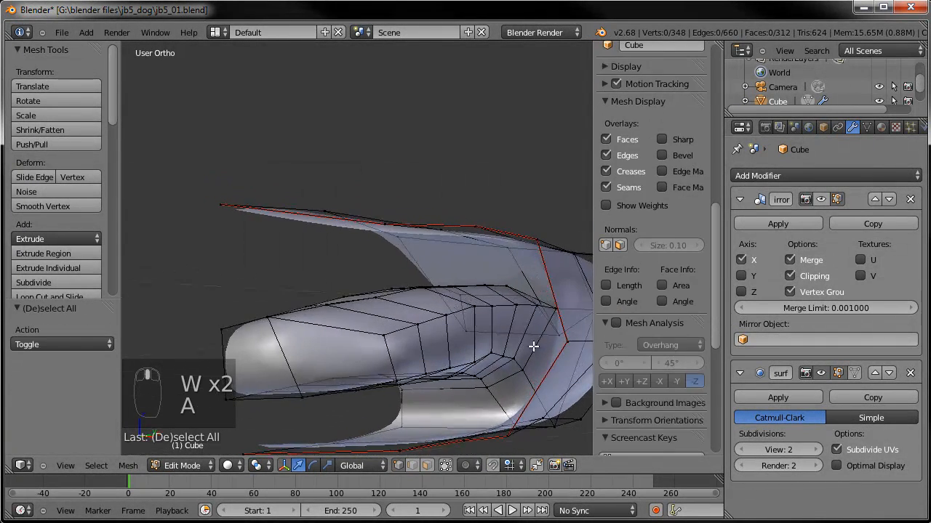
alt+right_click(517, 349)
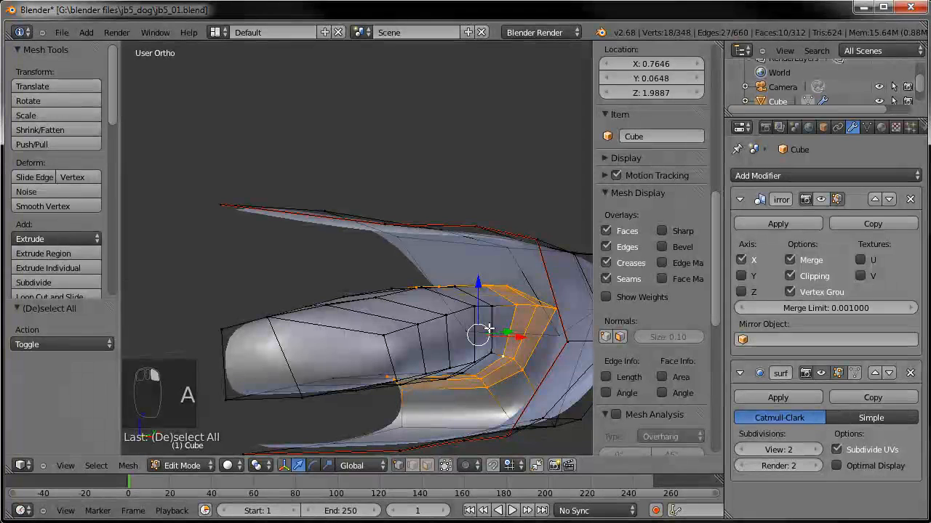
middle_drag(404, 354, 285, 354)
key(c)
scroll(286, 355, down, 8)
drag(271, 347, 253, 345)
right_click(253, 345)
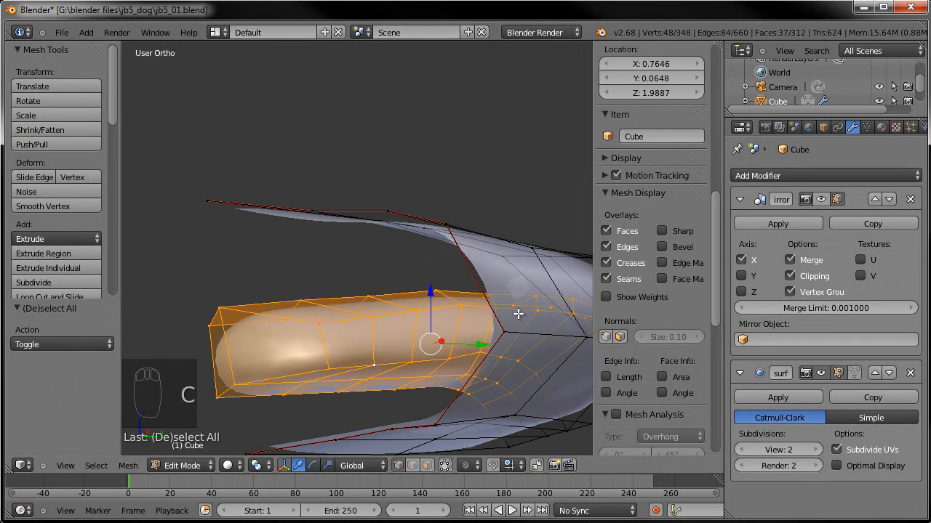
key(s)
key(z)
click(482, 325)
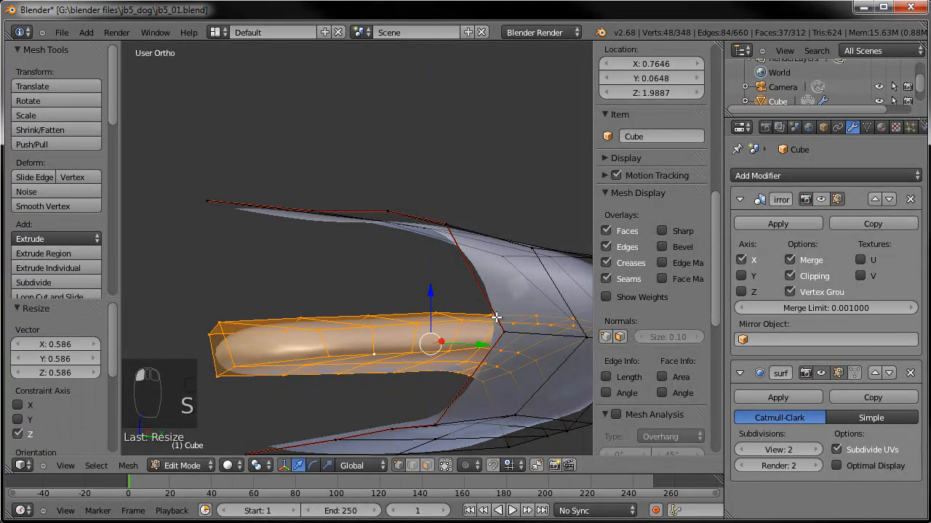
- Rotate the flattened tongue slightly and lower it by 0.019 in Z with a 0.002 shift in Y
key(r)
click(487, 328)
key(g)
click(497, 334)
middle_drag(496, 334, 455, 348)
scroll(443, 351, up, 2)
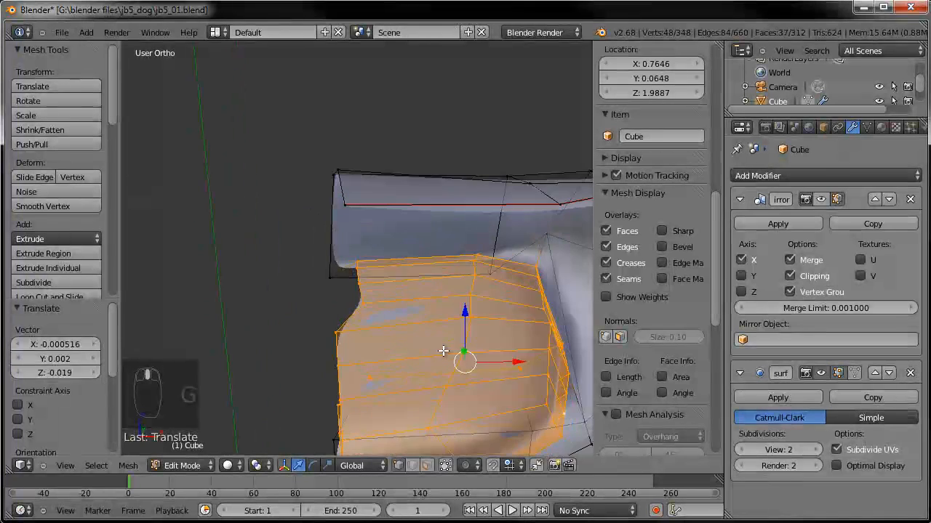
- Move the middle vertices of the tongue's upper surface toward the centre line
key(a)
right_click(466, 339)
key(g)
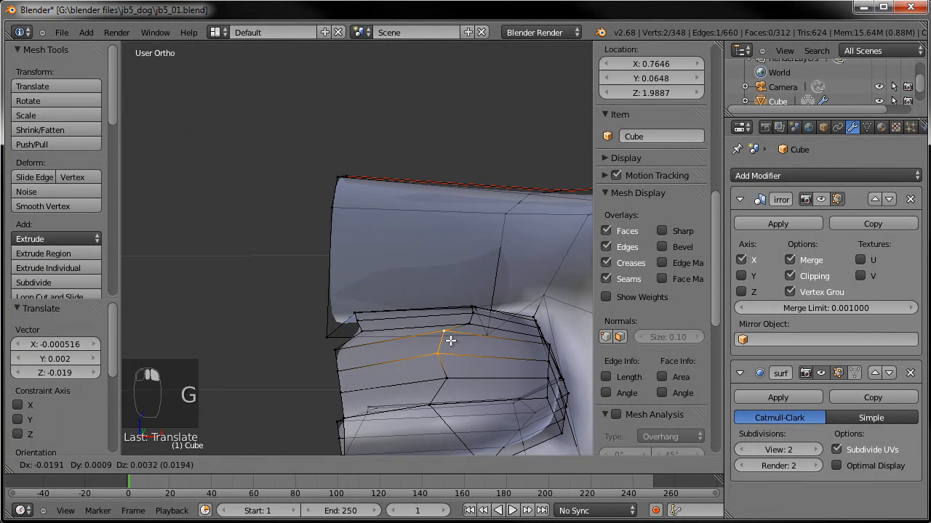
click(435, 335)
right_click(432, 375)
key(g)
click(416, 370)
middle_drag(417, 370, 463, 349)
- Shift vertices at the tongue's upper back toward the centre, the first by -0.025 X and 0.005 Z, the last by -0.008 X and 0.002 Z
right_click(490, 296)
key(g)
click(455, 290)
right_click(494, 285)
key(g)
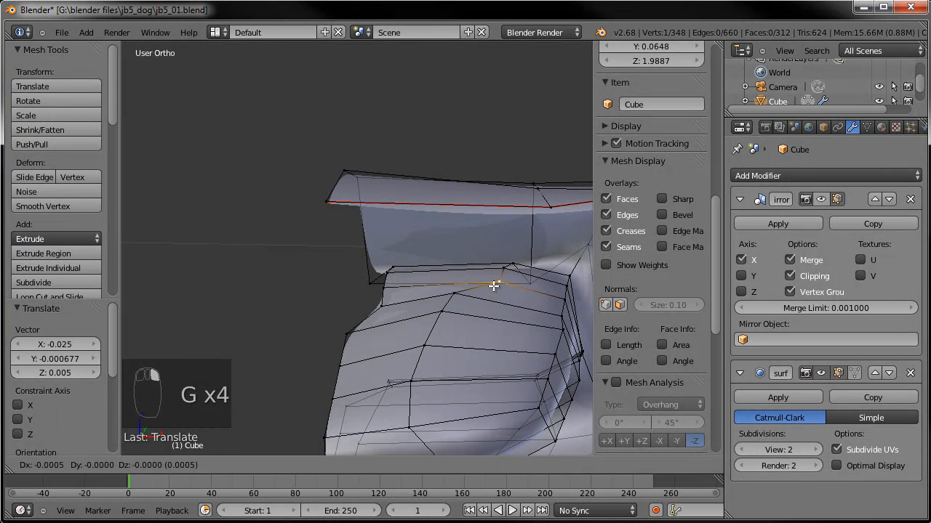
click(472, 276)
key(g)
click(491, 270)
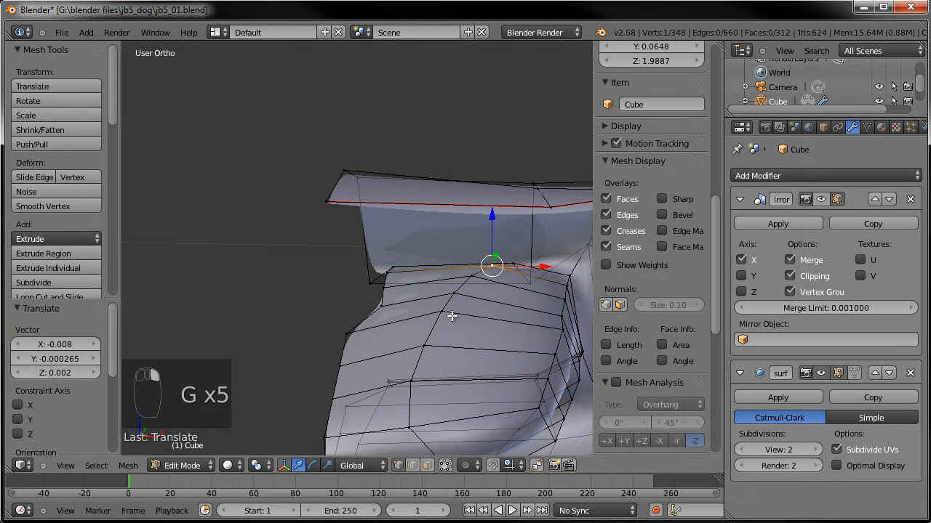
- Reposition the vertices at the back of the tongue along its centre-line edge
middle_drag(448, 316, 469, 307)
key(g)
click(389, 297)
key(g)
click(390, 316)
- Adjust the centre-line vertices of the tongue from its inner side, including one move of 0.002 in X and 0.005 in Z
middle_drag(391, 315, 362, 303)
key(g)
click(332, 300)
key(g)
click(331, 285)
key(g)
click(331, 285)
key(g)
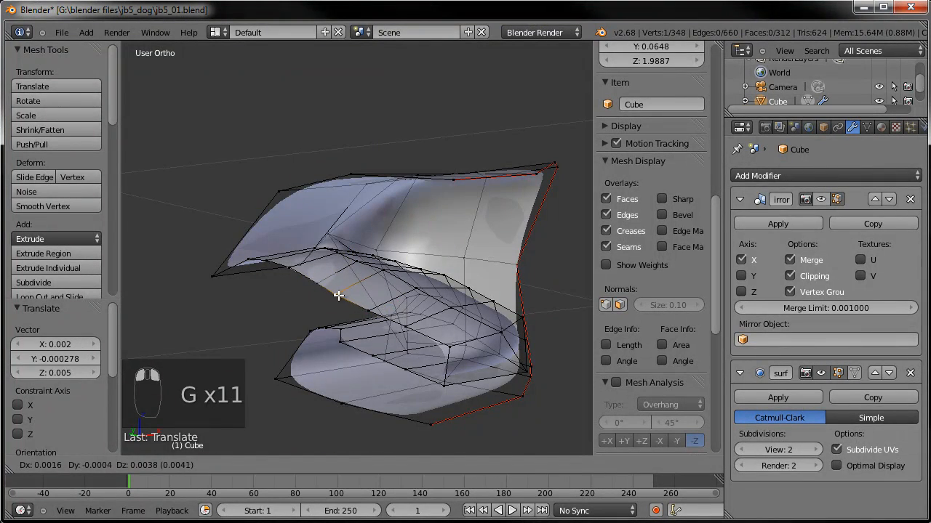
click(340, 294)
- Reshape the front of the tongue by moving one vertex -0.006 in X and 0.007 in Y, and repositioning a vertex at the tip
middle_drag(402, 312, 354, 313)
middle_drag(401, 353, 466, 355)
key(g)
click(471, 360)
middle_drag(530, 359, 463, 420)
right_click(496, 405)
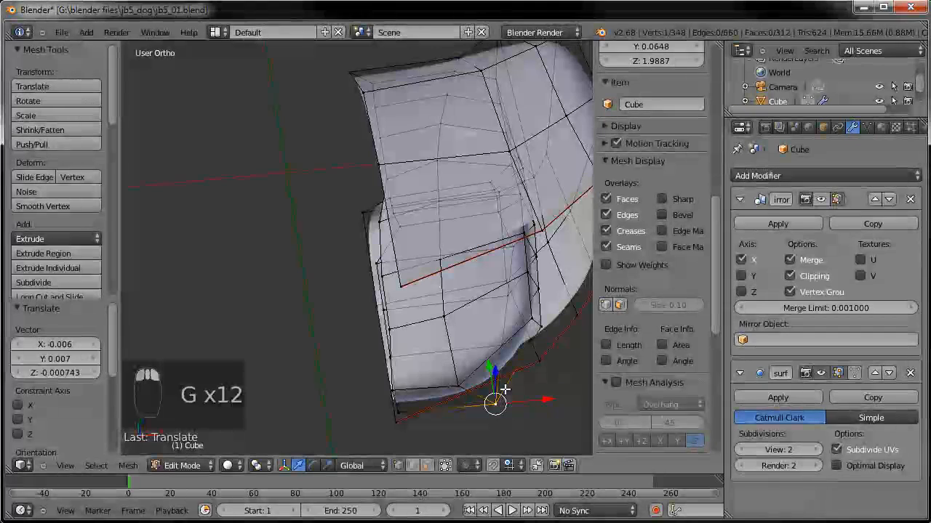
key(g)
click(489, 351)
key(g)
click(484, 370)
- Switch to Sculpt Mode and examine the tongue inside the mouth on the full smoothed head
middle_drag(483, 369, 451, 347)
key(Tab)
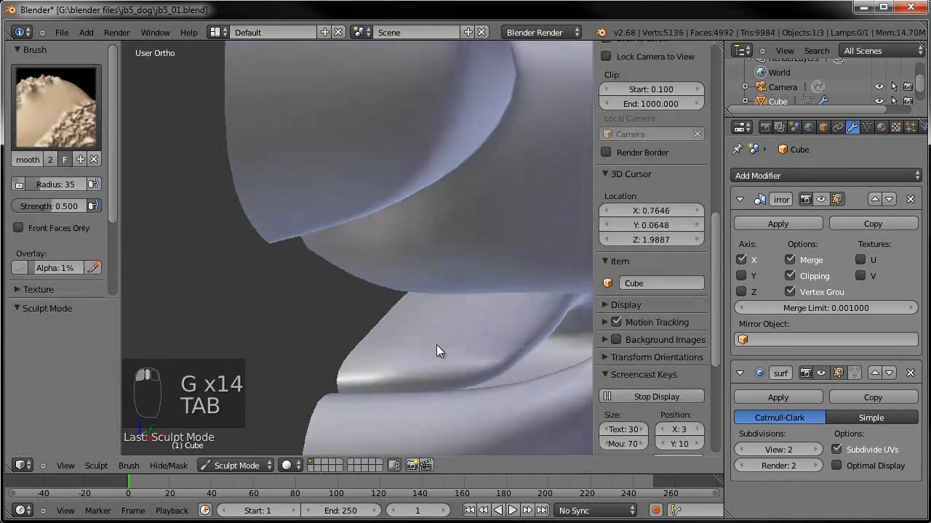
scroll(448, 378, down, 8)
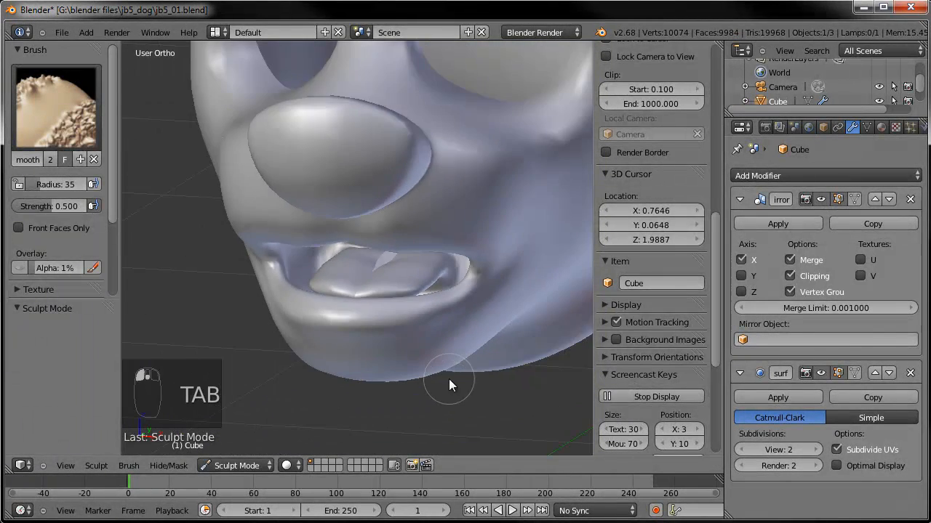
key(Tab)
key(Tab)
scroll(407, 349, up, 8)
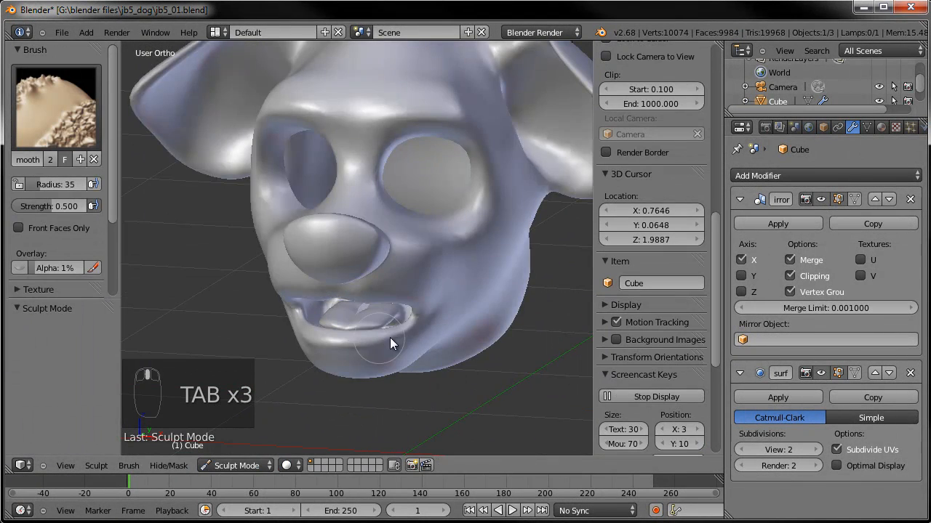
scroll(444, 343, up, 5)
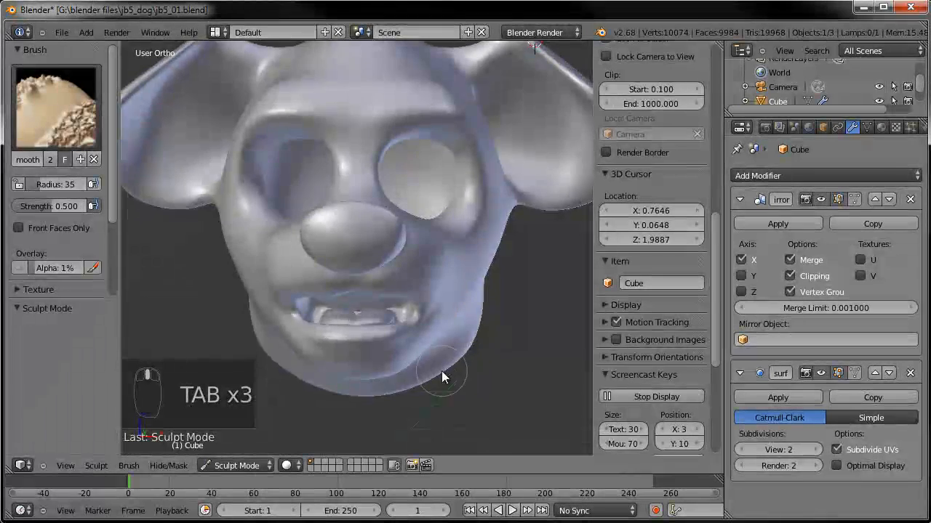
- Return to Edit Mode, select the edge loop along the mouth's centre and scale it to 0 in X
key(Tab)
scroll(426, 317, up, 6)
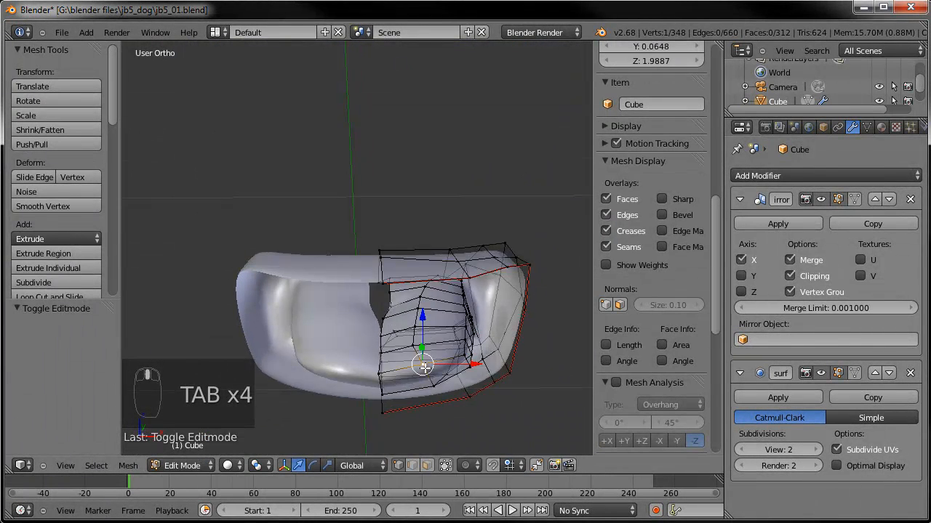
alt+right_click(392, 405)
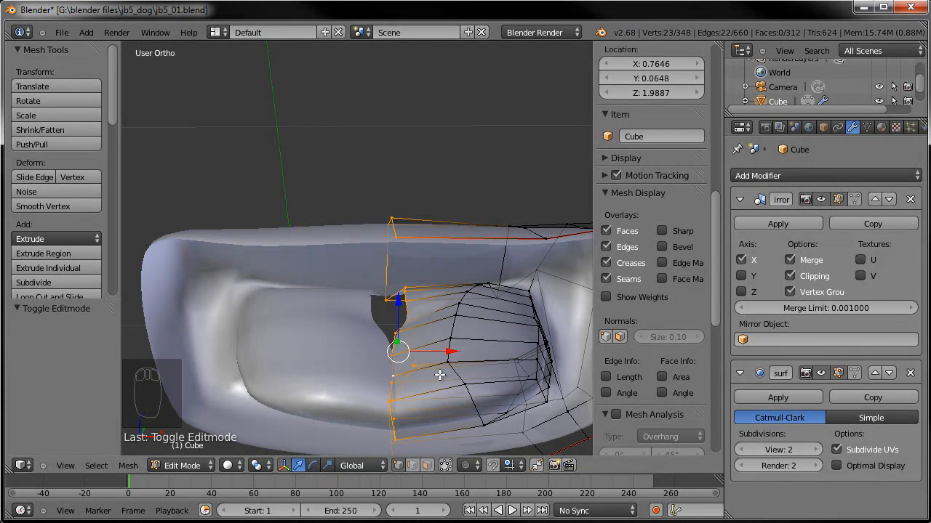
key(s)
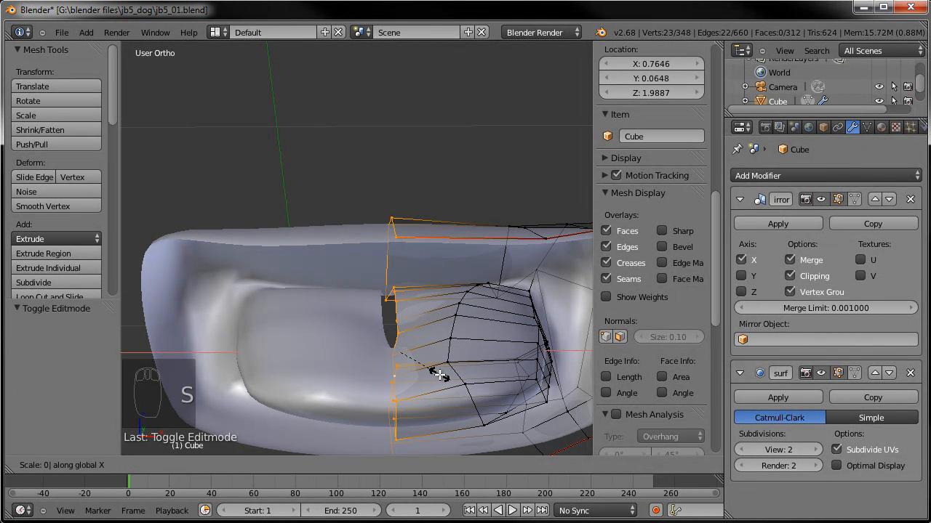
click(438, 374)
- Move the flattened centre loop in X onto the mirror line in front view and deselect everything
key(KP_1)
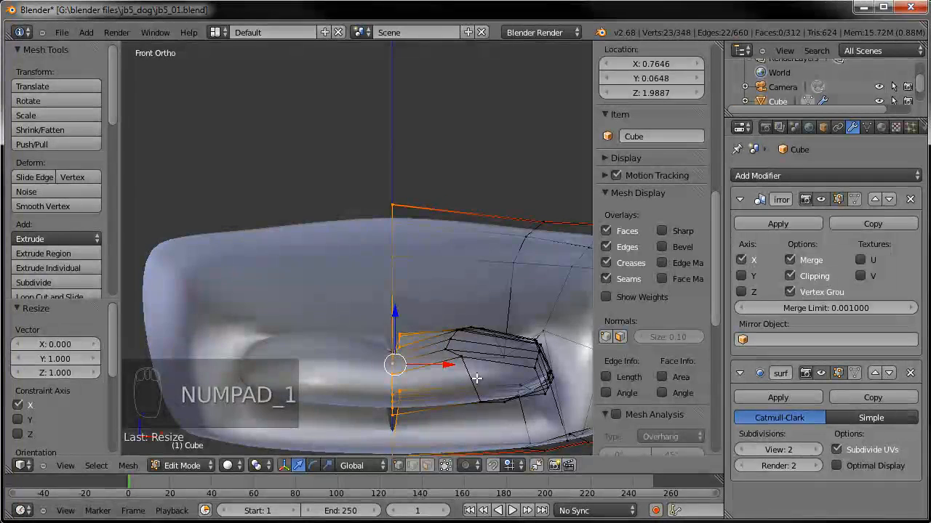
key(g)
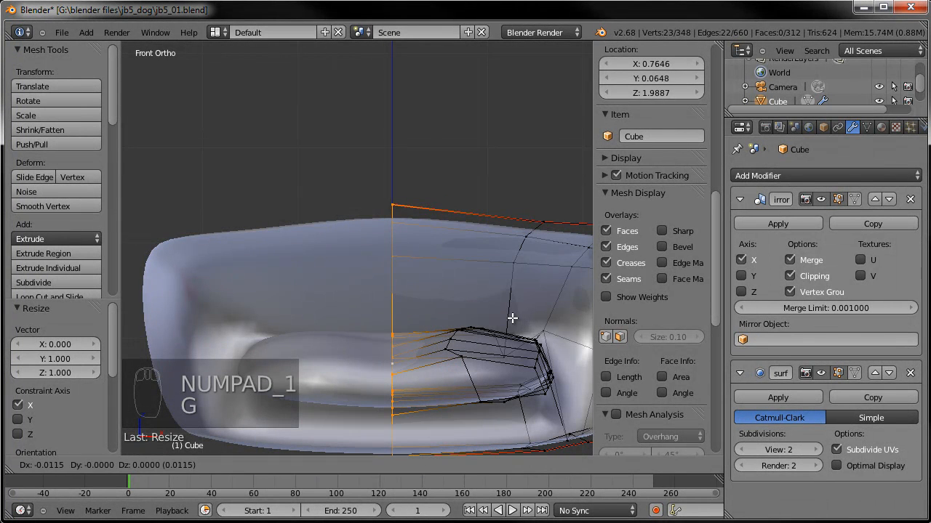
click(475, 340)
mouse_move(475, 340)
middle_down()
mouse_move(449, 361)
mouse_move(452, 379)
mouse_move(425, 324)
mouse_move(422, 351)
mouse_move(484, 367)
middle_up()
key(a)
key(Tab)
key(Tab)
- Move the inner vertices on the tongue's upper surface toward the centre line to even out the rows
right_click(506, 339)
key(g)
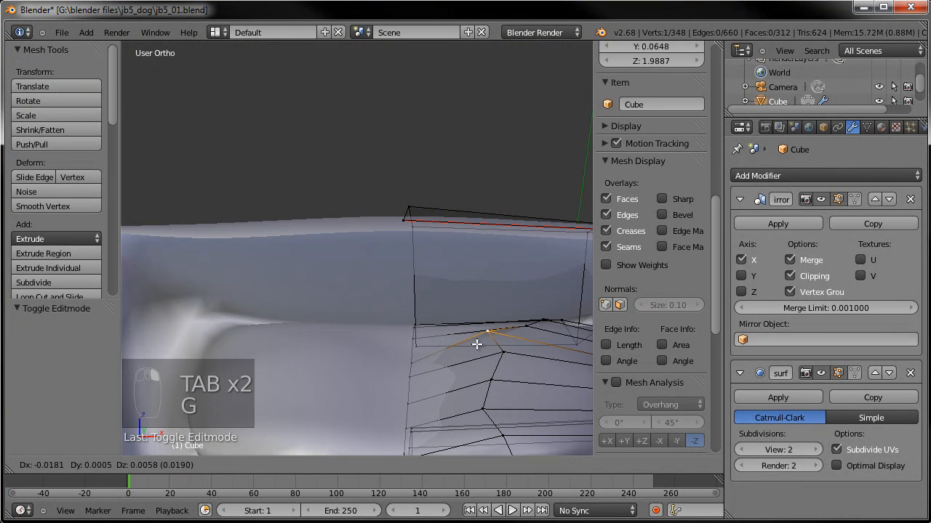
click(481, 352)
key(g)
click(490, 376)
key(g)
click(518, 329)
- Reposition the vertices at the tongue's upper back and one more farther forward to smooth its outline
right_click(515, 322)
key(g)
click(491, 312)
key(g)
click(477, 395)
mouse_move(477, 395)
middle_down()
mouse_move(495, 330)
mouse_move(475, 356)
mouse_move(498, 369)
mouse_move(457, 320)
mouse_move(443, 346)
mouse_move(401, 319)
mouse_move(418, 344)
middle_up()
right_click(496, 334)
key(g)
click(469, 350)
- Select the edge loop on the mouth wall around the tongue and apply one pass of Smooth Vertex
scroll(503, 371, down, 3)
key(Tab)
scroll(491, 366, down, 4)
scroll(418, 345, up, 3)
key(Tab)
mouse_move(441, 313)
middle_down()
mouse_move(424, 334)
mouse_move(417, 326)
mouse_move(461, 310)
mouse_move(475, 322)
middle_up()
scroll(417, 332, up, 3)
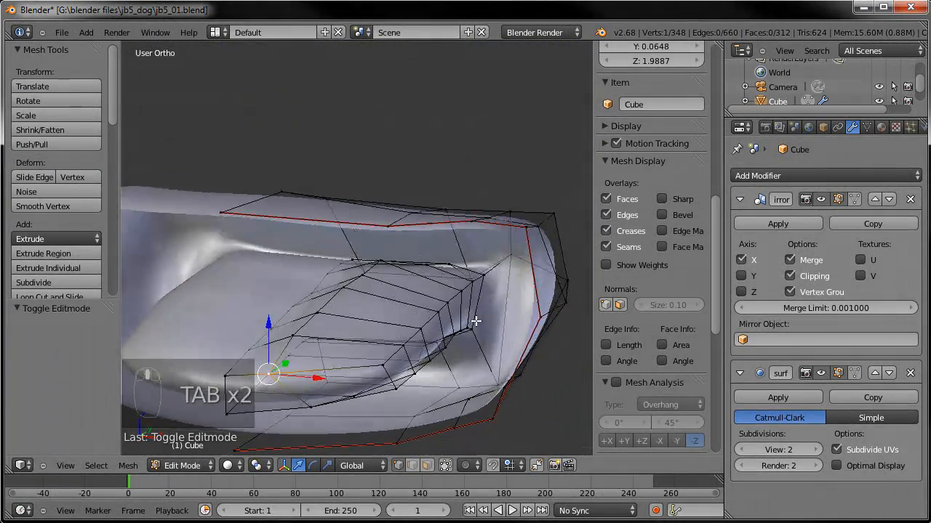
alt+right_click(503, 295)
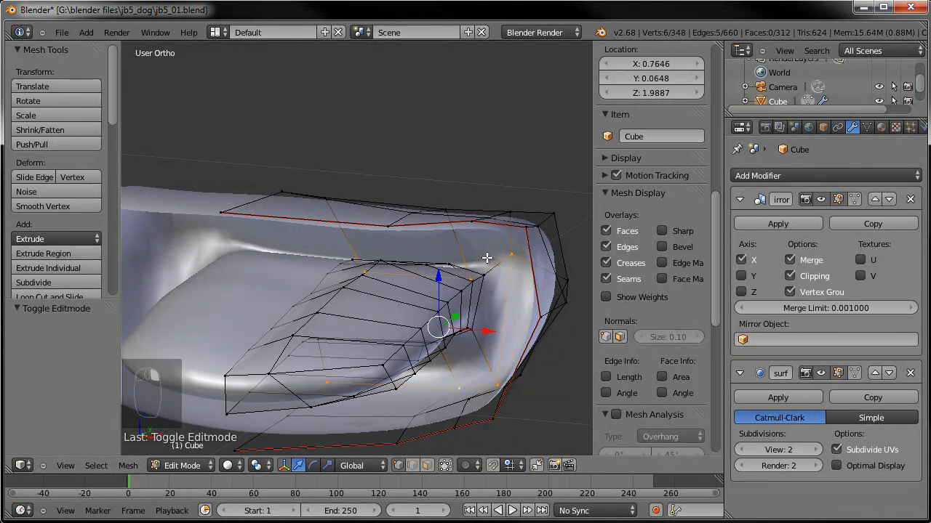
key(w)
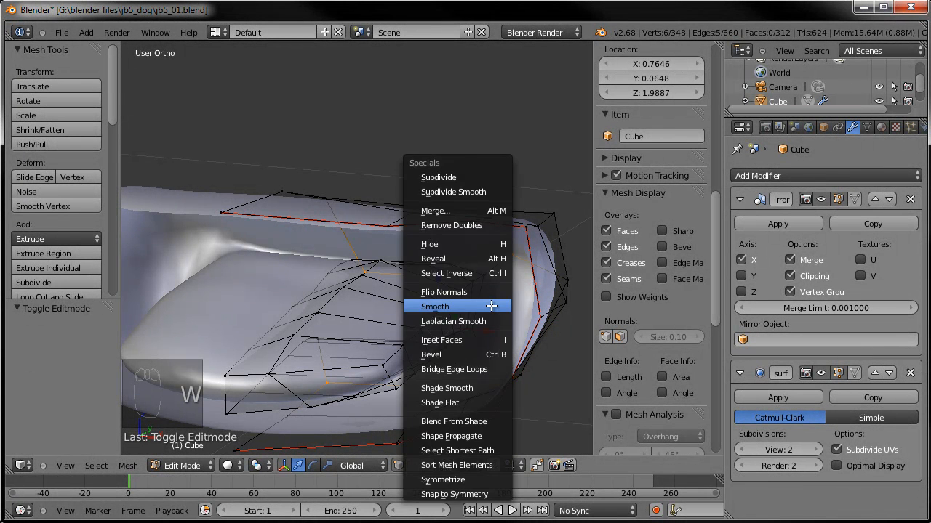
click(492, 306)
- Enlarge and shift the mouth-wall loop around the tongue, finishing with a scale of 1.129
key(s)
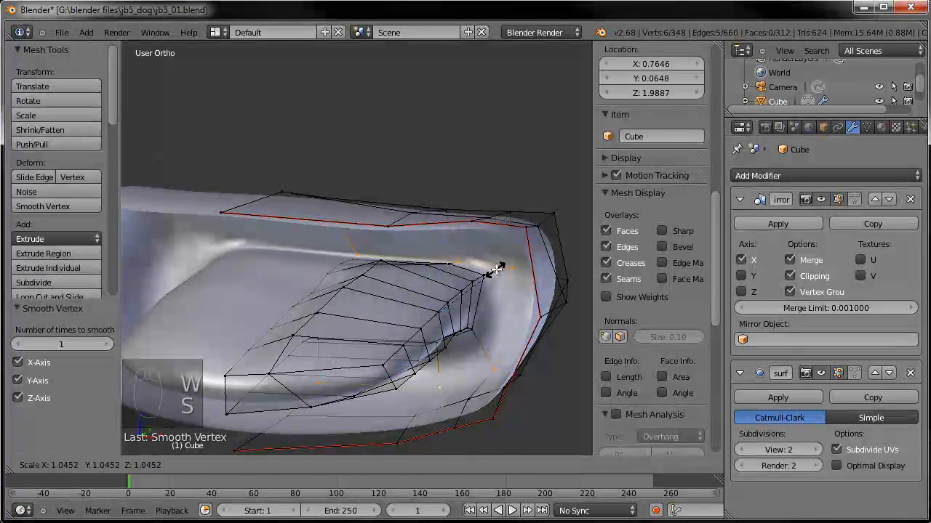
click(497, 264)
key(g)
click(499, 260)
key(s)
click(477, 267)
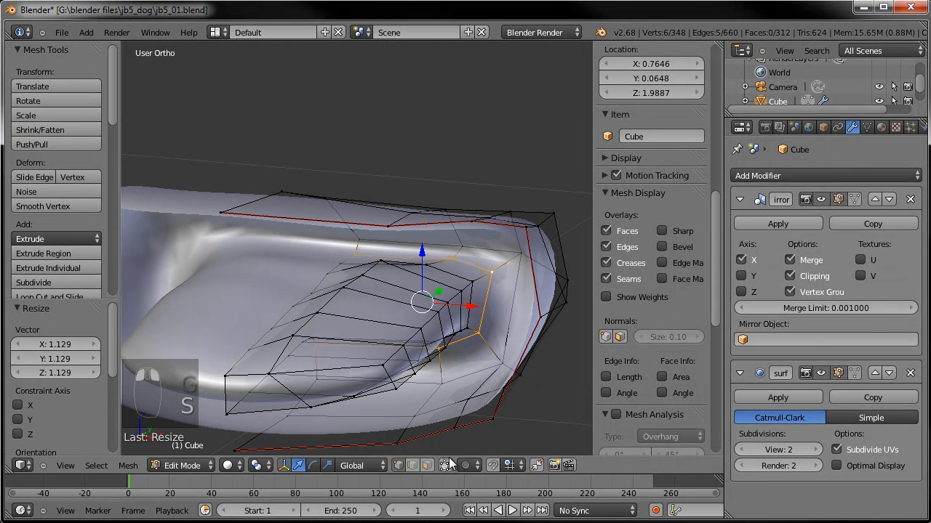
- Set proportional editing to Connected and scale the mouth-wall loop outward by about 1.17
click(464, 466)
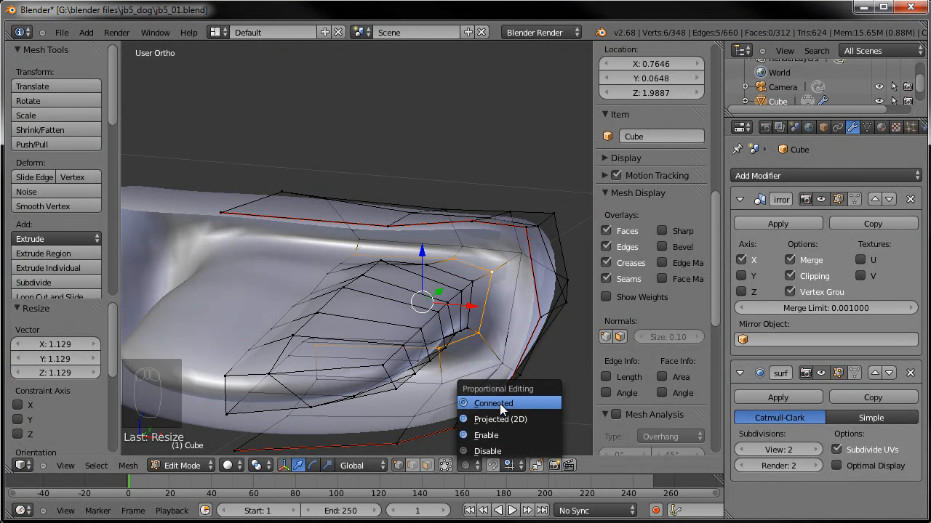
click(500, 404)
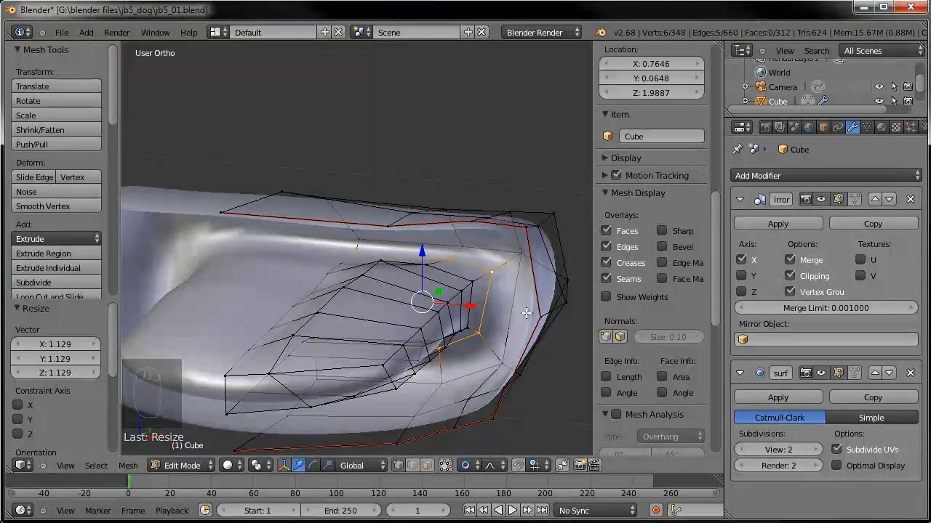
key(s)
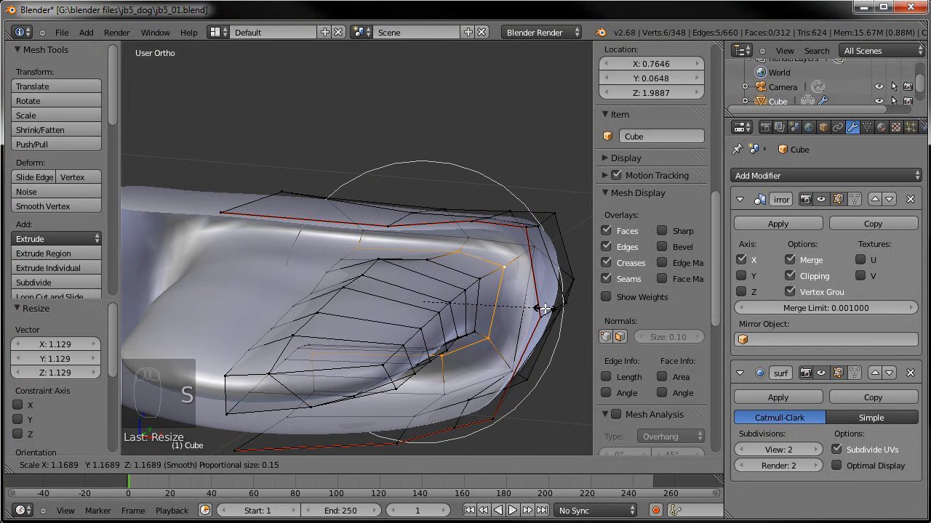
click(542, 308)
- Select two vertices on the mouth wall behind the tongue and move them -0.003 in X, -0.002 in Y and -0.018 in Z
right_click(360, 248)
shift+right_click(349, 259)
middle_drag(353, 276, 359, 312)
key(g)
scroll(359, 319, down, 4)
click(357, 329)
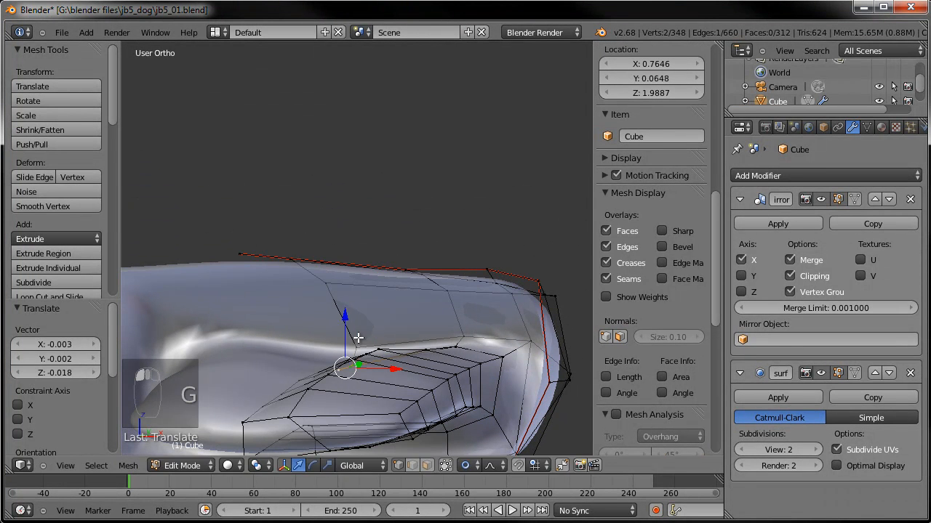
- Fine-tune the position of the two mouth-wall vertices behind the tongue with two more proportional moves
key(g)
click(362, 329)
middle_drag(349, 331, 370, 335)
key(g)
click(388, 337)
- Switch to Sculpt Mode and inspect the whole dog head with the reshaped mouth interior
scroll(390, 336, down, 3)
key(Tab)
scroll(337, 324, down, 7)
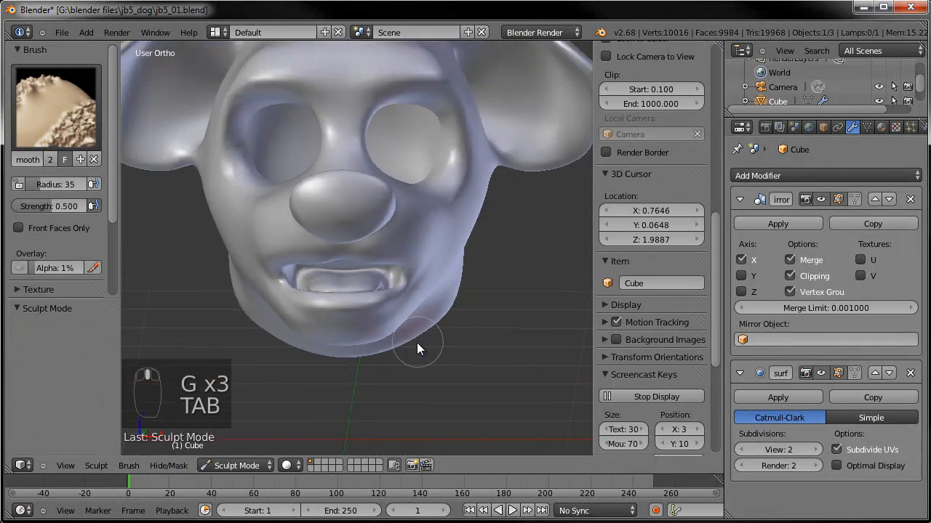
middle_drag(416, 343, 342, 382)
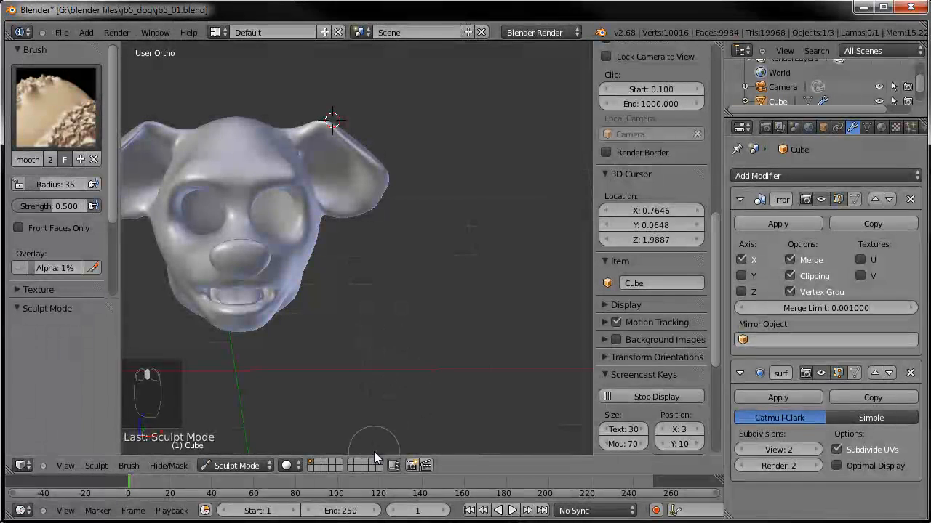
- Switch to Object Mode with nothing selected and place the 3D cursor beside the dog's ear in front view
click(234, 467)
click(237, 451)
key(a)
mouse_move(410, 322)
middle_down()
mouse_move(385, 353)
mouse_move(399, 335)
middle_up()
key(shift+a)
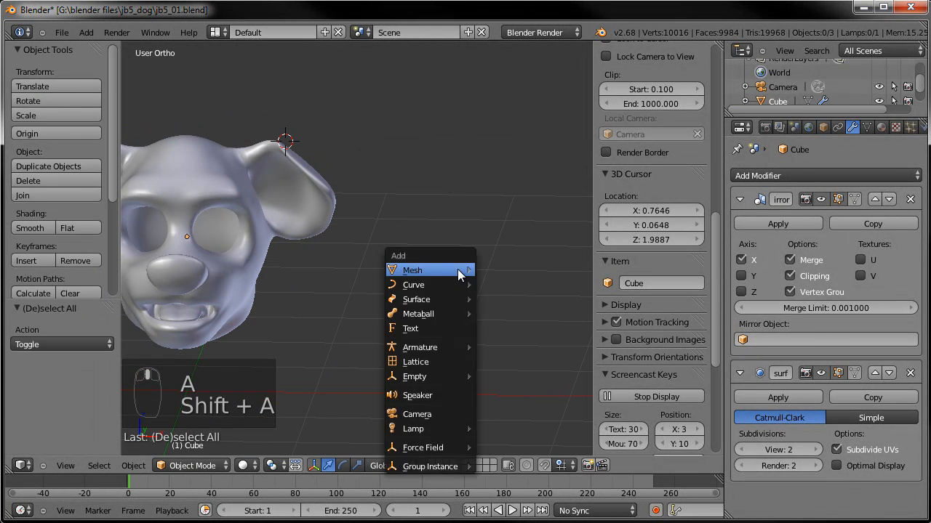
click(498, 197)
key(KP_1)
click(494, 202)
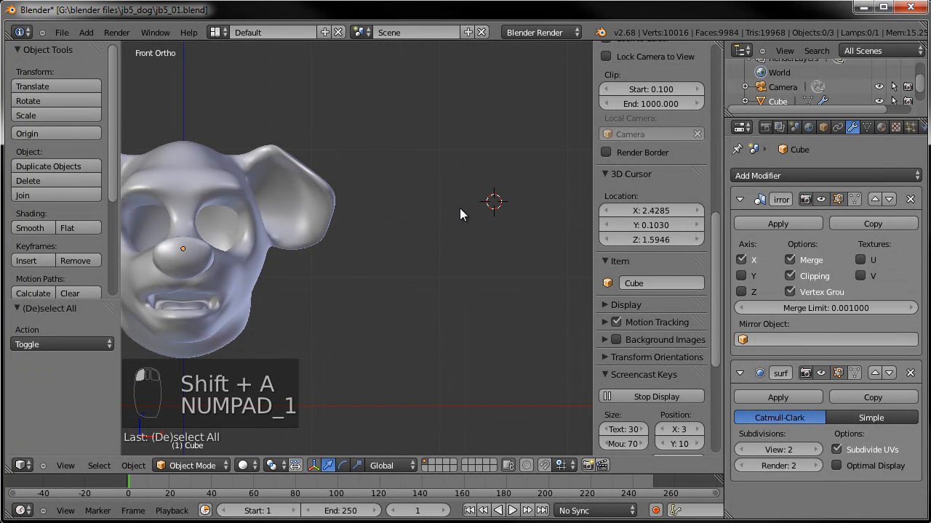
- Add a mesh cube beside the head at about X 2.147, Y 0.103, Z 1.382
key(shift+a)
mouse_move(501, 252)
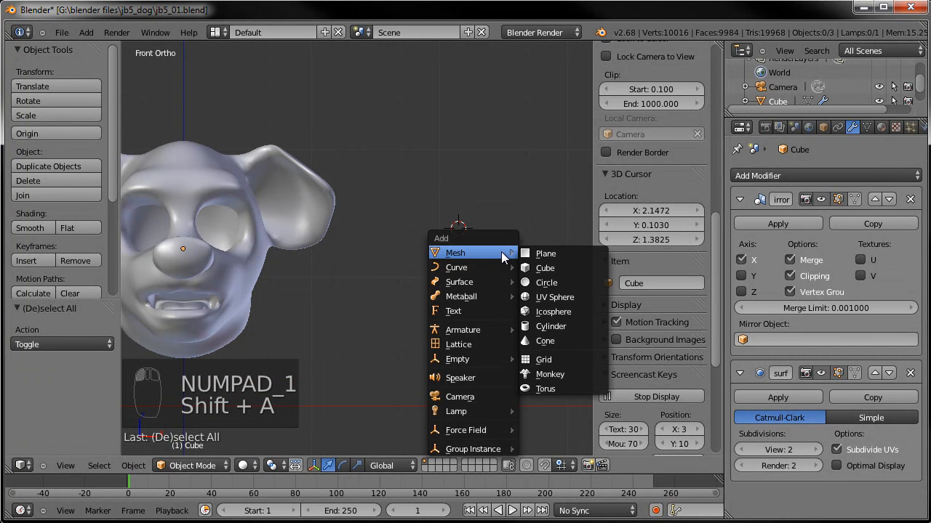
click(544, 268)
scroll(541, 267, down, 4)
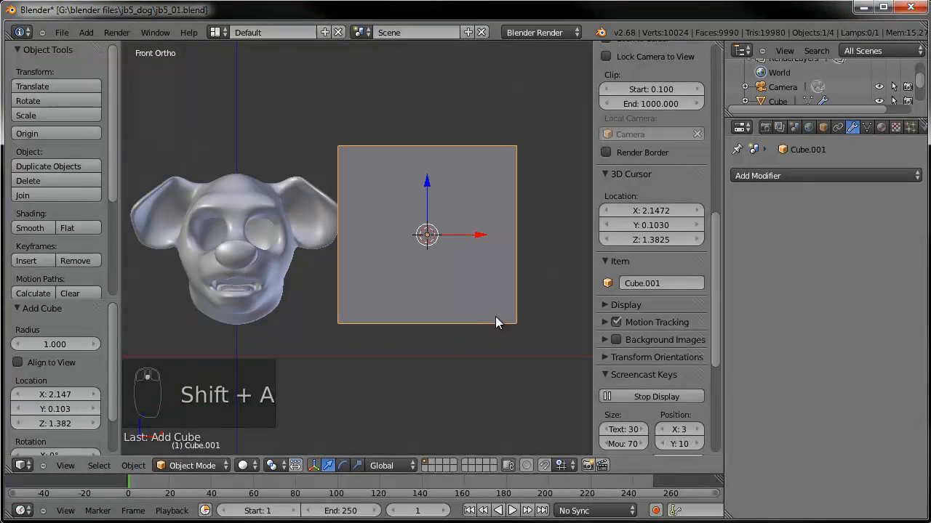
shift+middle_drag(495, 318, 453, 361)
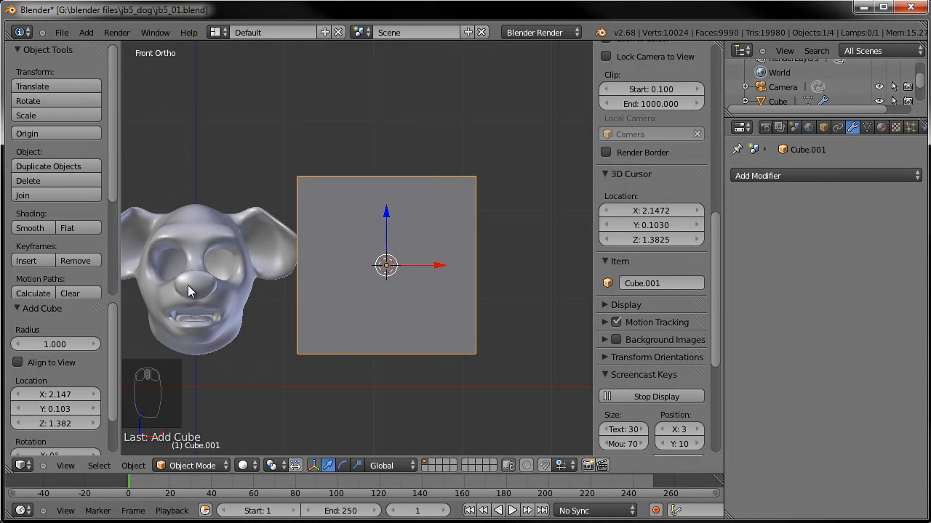
- Enter Edit Mode on the cube and subdivide it into a four-by-four grid of faces per side
key(Tab)
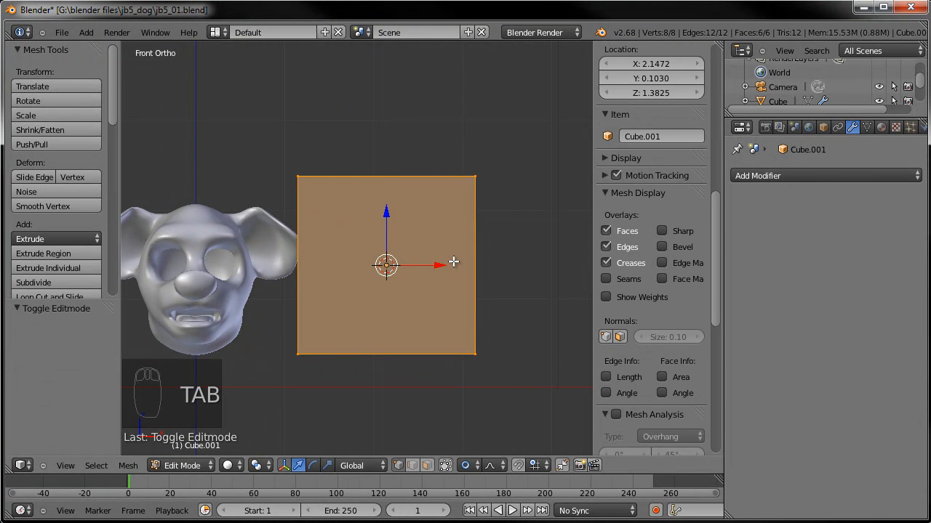
key(w)
click(435, 134)
click(96, 344)
click(96, 344)
- Delete the two vertex columns on the head-facing side so only half of the subdivided cube remains
key(a)
key(b)
drag(357, 140, 266, 377)
key(Delete)
click(267, 377)
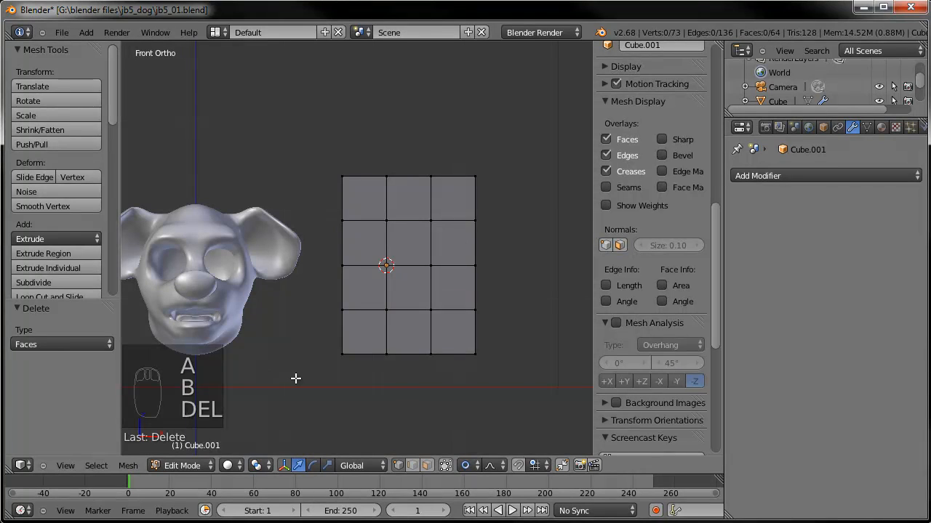
key(b)
drag(366, 162, 285, 424)
key(Delete)
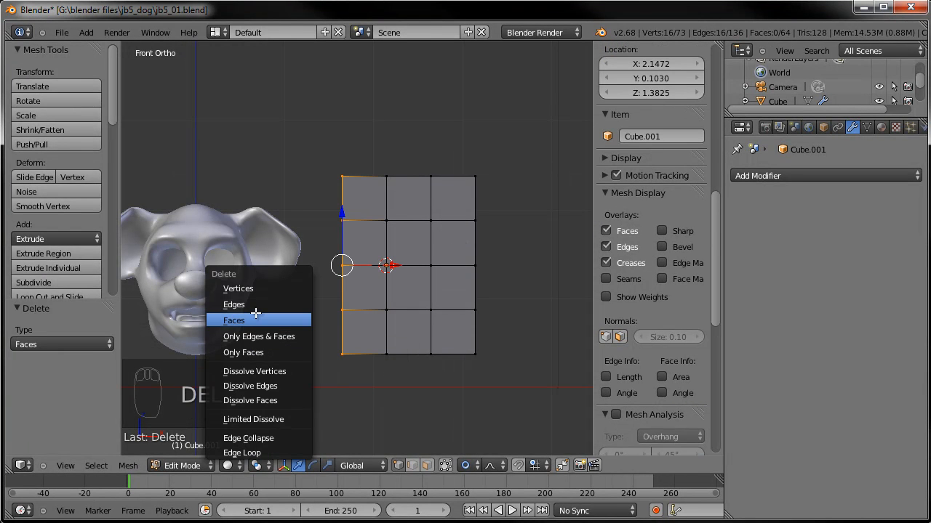
click(241, 288)
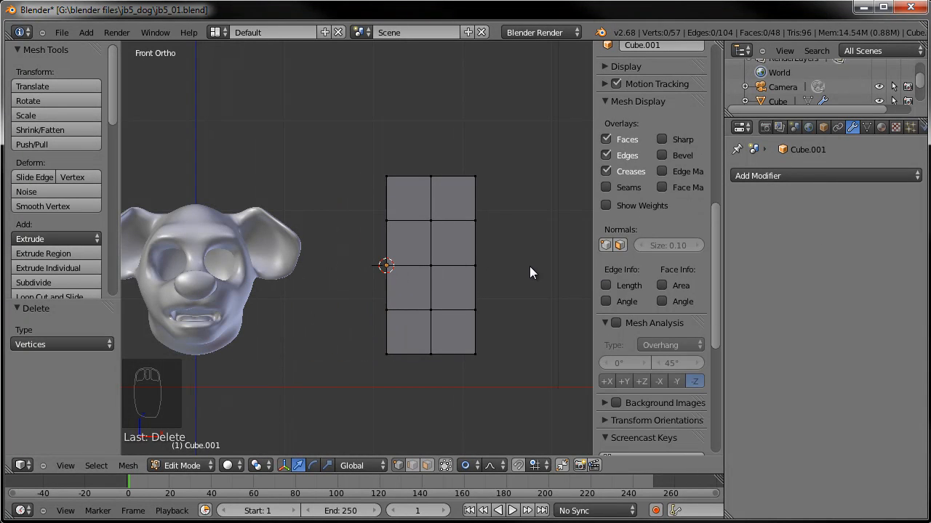
- Add a Mirror modifier on the X axis to the half cube and enable Clipping
click(805, 175)
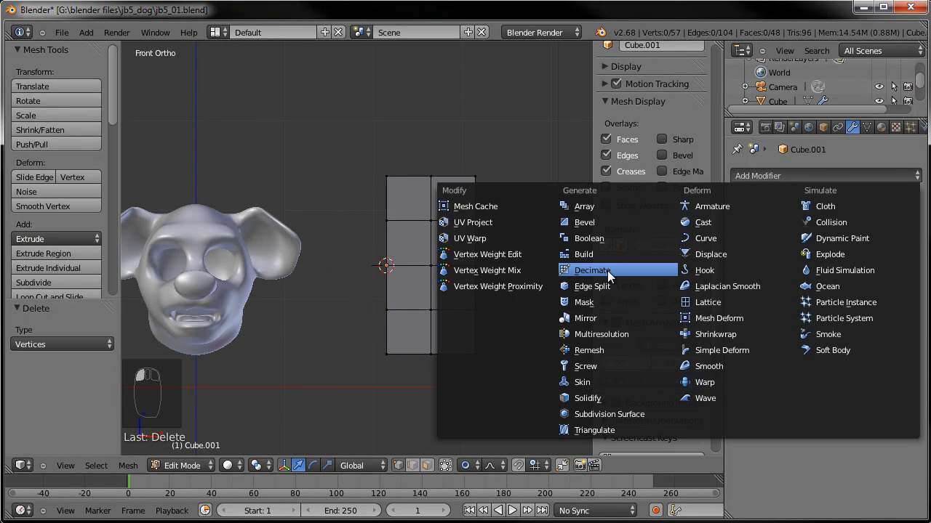
click(599, 317)
scroll(492, 255, down, 1)
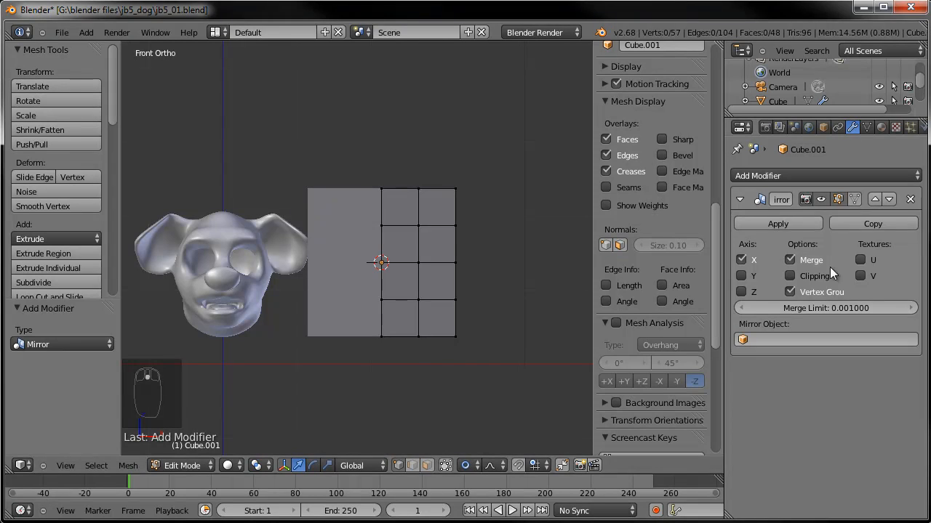
- Flatten the whole half cube by scaling it to about 0.122 along Z
scroll(520, 241, down, 2)
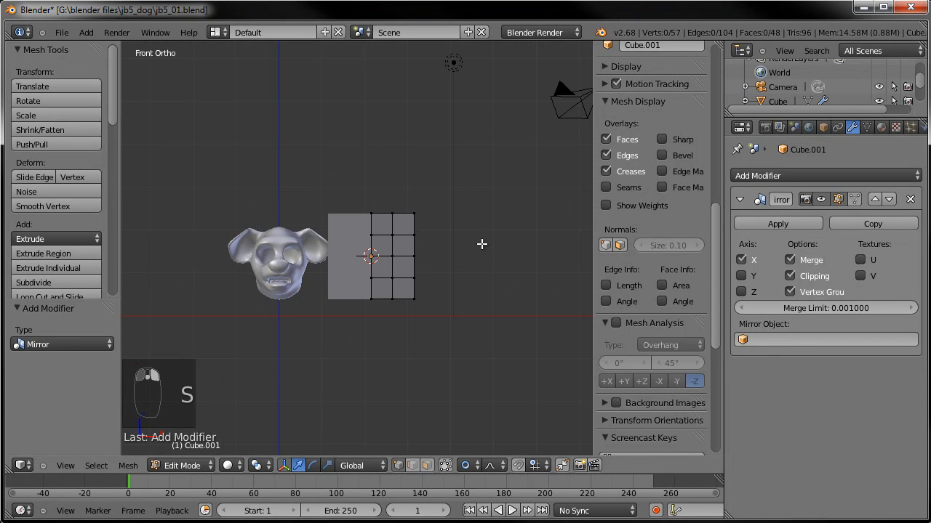
key(a)
key(s)
key(z)
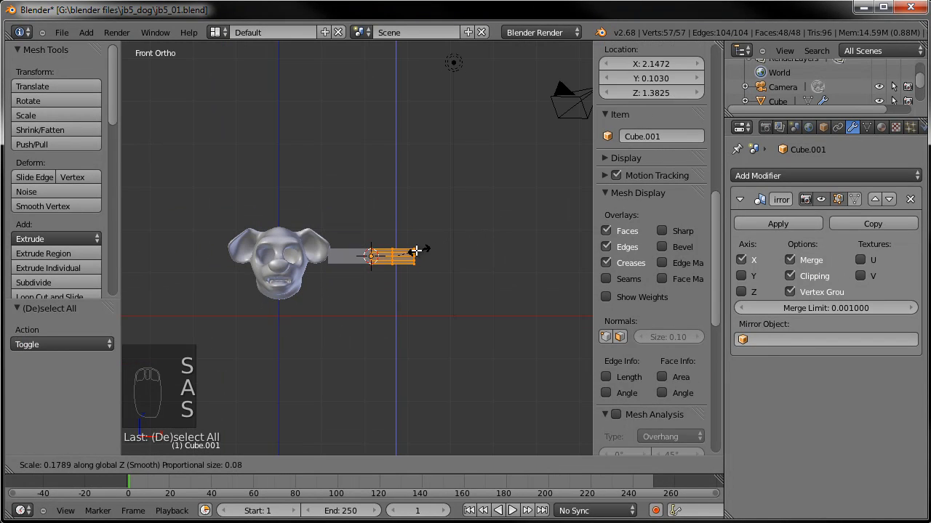
click(412, 250)
- Scale the whole half cube to about 0.132 along Y in top view to make a slim bar
key(KP_7)
scroll(421, 233, up, 3)
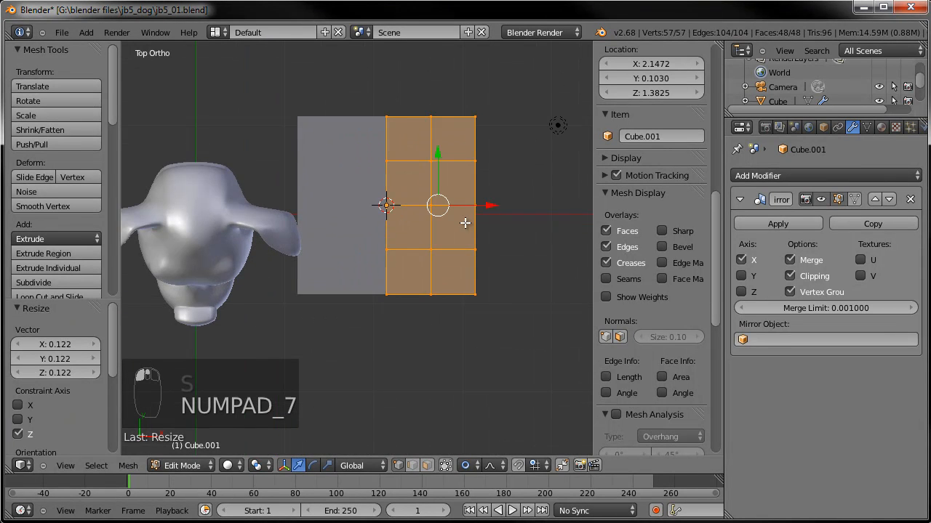
key(s)
key(y)
click(386, 202)
middle_drag(386, 202, 420, 155)
key(KP_7)
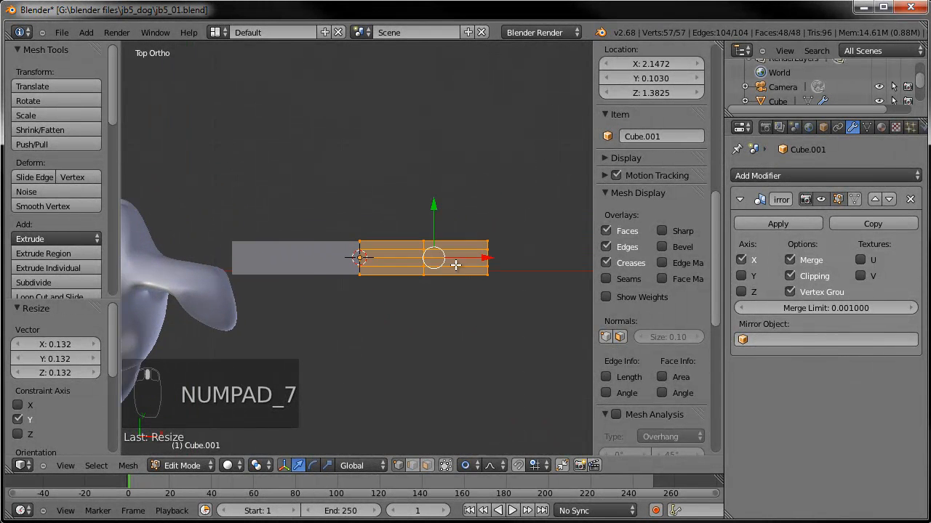
- Rotate the bar about -10.5° in top view and reposition it against the mirror plane
key(g)
click(443, 286)
key(r)
click(455, 277)
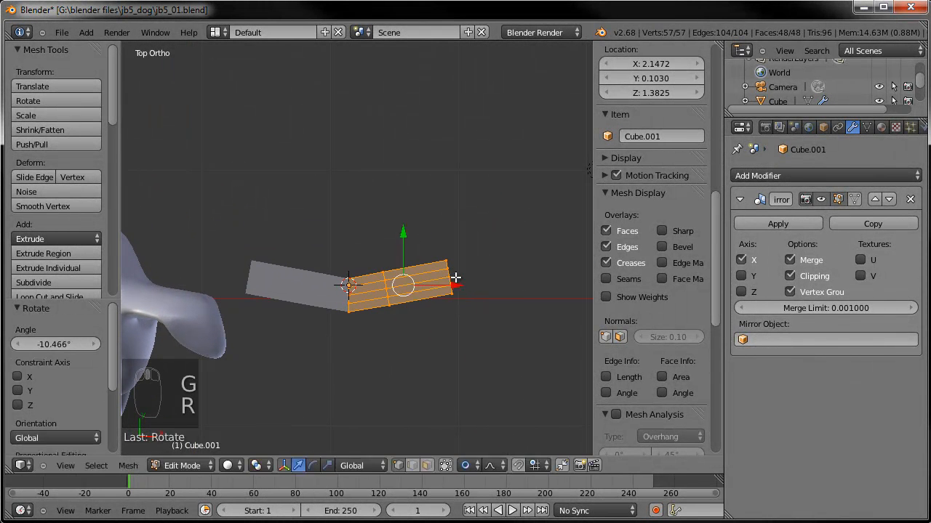
key(g)
click(461, 278)
key(a)
key(c)
click(393, 272)
scroll(392, 272, up, 4)
right_click(393, 272)
right_click(391, 271)
- Select the bar's middle vertex column and move it about -0.03 in Y to curve the bar
key(a)
key(c)
scroll(398, 285, up, 4)
click(399, 289)
right_click(399, 289)
key(g)
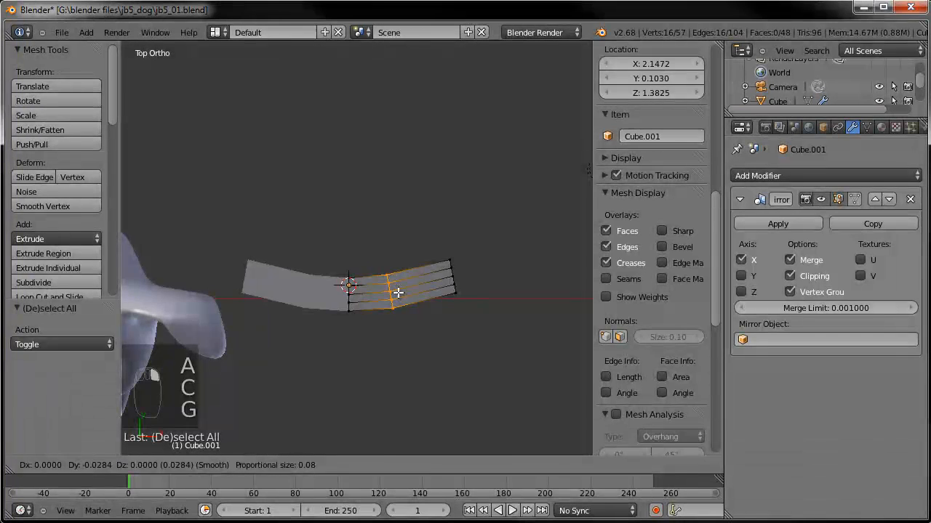
click(396, 294)
- Move the bar's outer end vertices -0.261 in X and -0.011 in Y, and rotate them to 324.83°
key(a)
key(c)
click(452, 277)
right_click(452, 276)
key(g)
click(417, 274)
key(r)
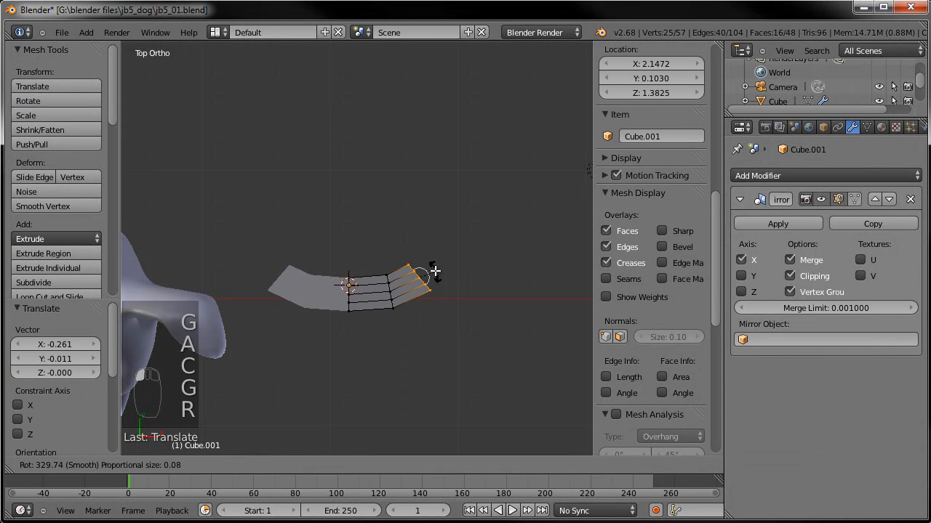
click(433, 270)
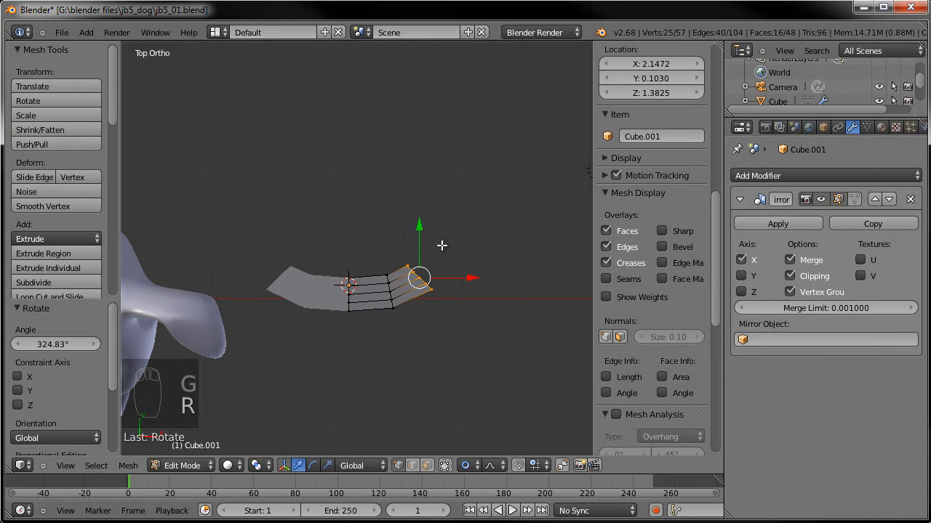
- Extrude the end face 0.199 in X and 0.204 in Y, shift it -0.108, 0.040 and rotate it about -19°
key(e)
click(447, 243)
key(g)
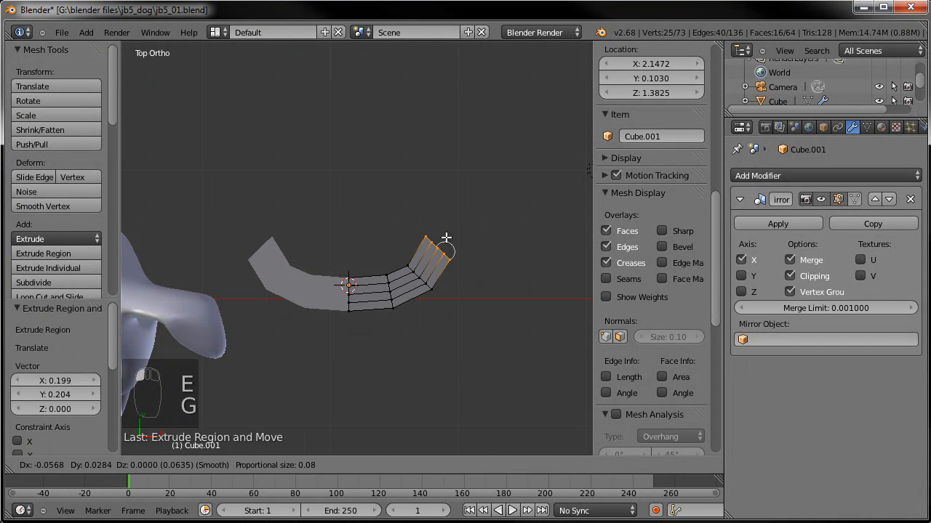
click(440, 237)
key(r)
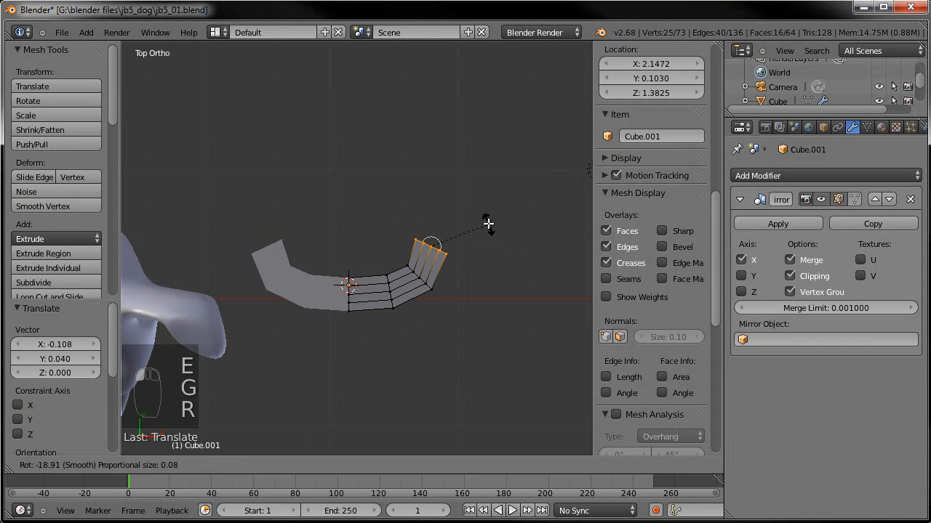
click(488, 222)
- Extrude the end face three more times to lengthen the arm backward into a U shape, and clear the selection
ctrl+right_click(443, 210)
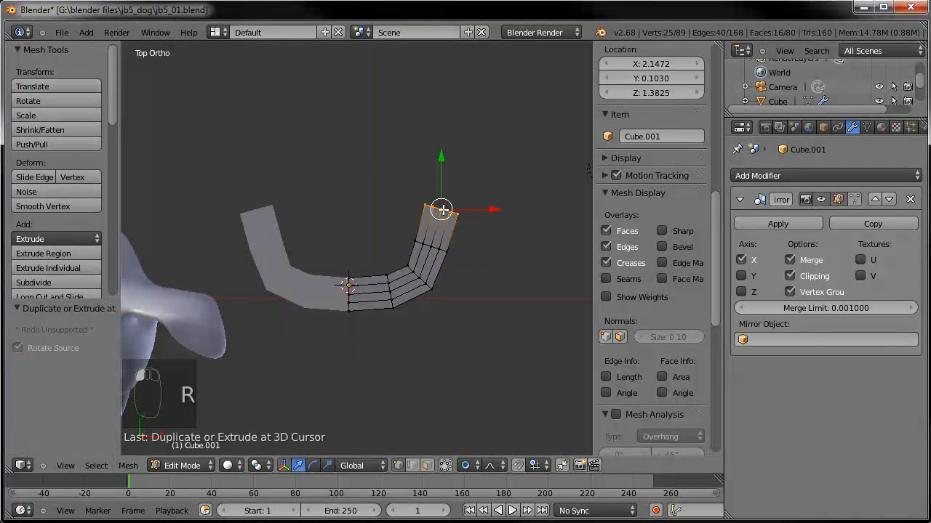
ctrl+right_click(450, 166)
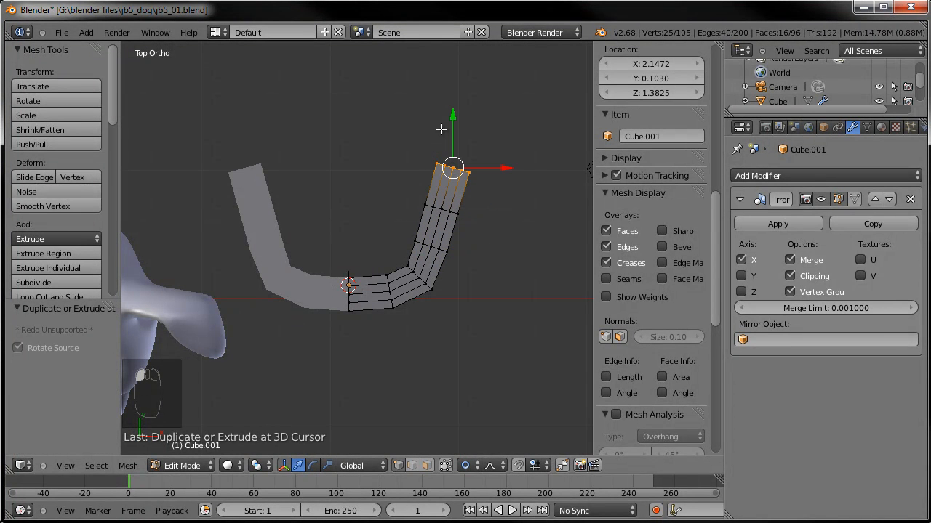
ctrl+right_click(441, 129)
key(a)
scroll(480, 276, up, 4)
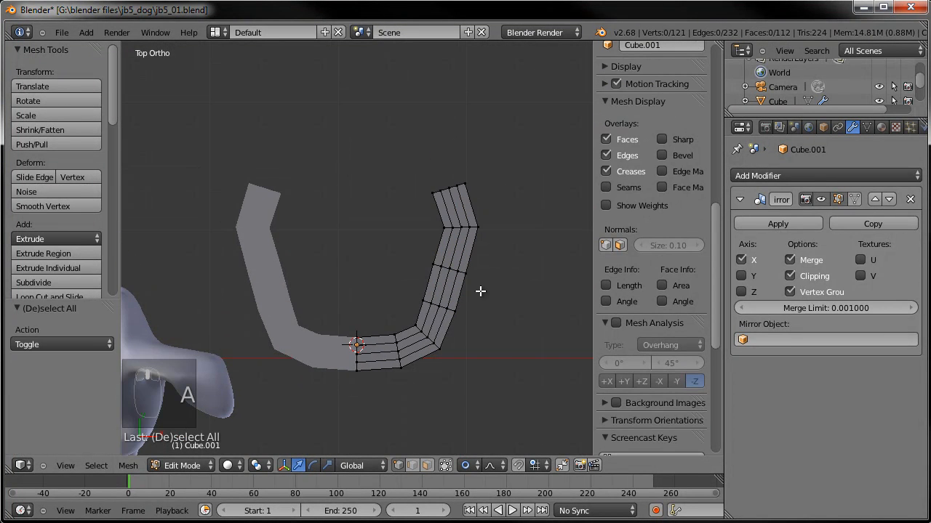
- Move the arm's third edge loop from the end and rotate it -12.15°, and shift the following loop slightly inward
alt+right_click(507, 280)
key(g)
click(511, 287)
key(r)
click(544, 278)
alt+right_click(532, 212)
key(g)
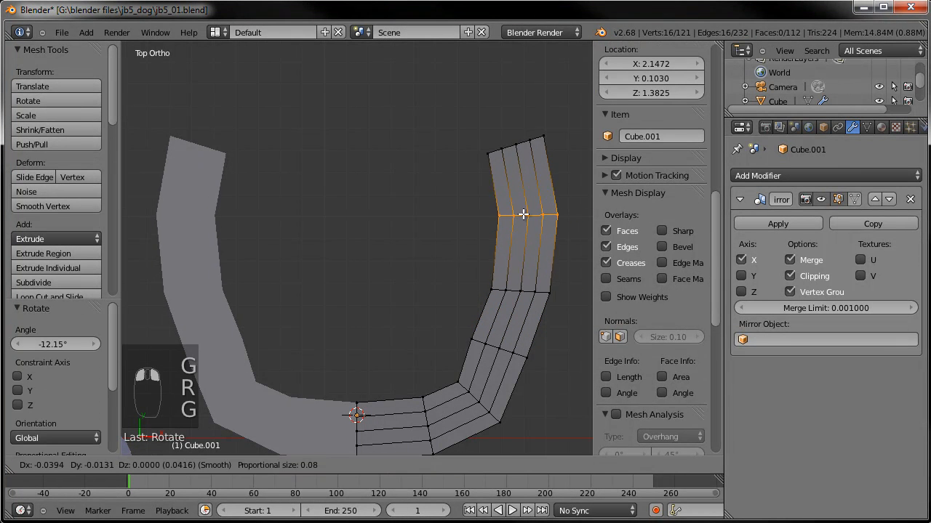
click(519, 216)
- Rotate the arm's end face to square it off and move it 0.036 in X and -0.046 in Y
key(a)
key(c)
drag(544, 137, 491, 151)
right_click(490, 153)
key(r)
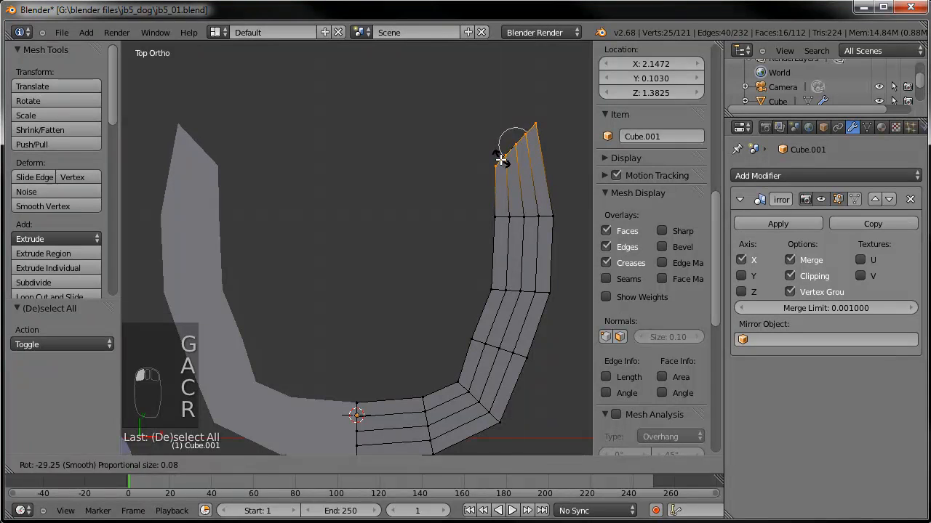
right_click(503, 156)
key(r)
click(567, 110)
key(g)
click(575, 119)
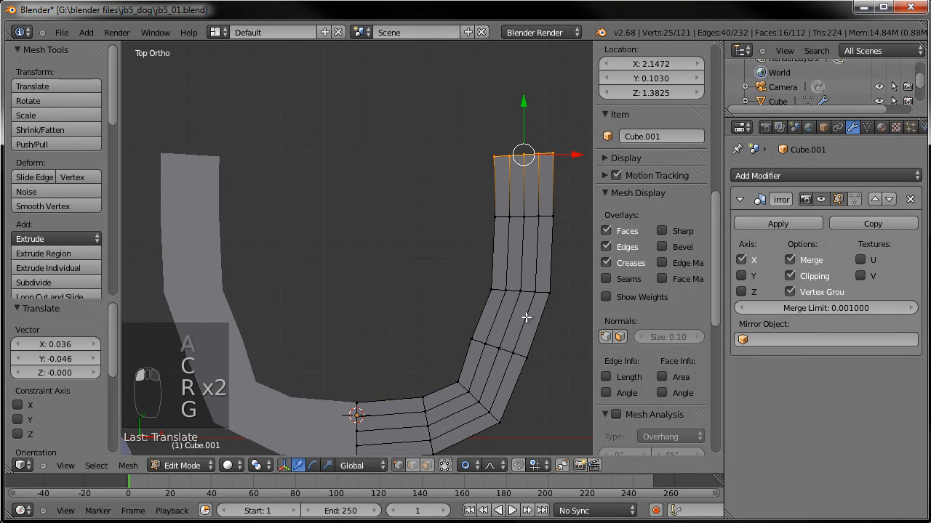
- Move the edge loop just behind the arm's front bend slightly outward to round the curve
shift+middle_drag(507, 339, 513, 269)
alt+right_click(513, 278)
key(g)
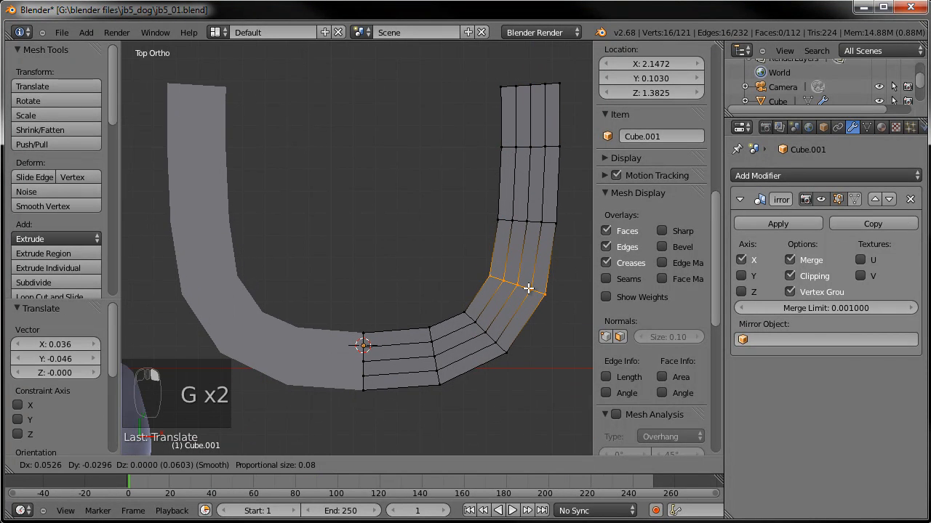
click(520, 285)
- Select the two vertex columns nearest the mirror seam and move them slightly forward along Y
key(a)
key(c)
mouse_move(353, 339)
mouse_down()
mouse_move(393, 383)
mouse_move(426, 341)
mouse_up()
right_click(426, 341)
drag(397, 308, 397, 319)
- Move the mirror-seam vertex column slightly forward along Y and check the finished arch in Object Mode
key(a)
key(c)
drag(363, 359, 361, 377)
right_click(361, 376)
drag(364, 326, 367, 332)
scroll(387, 316, down, 3)
key(Tab)
middle_drag(407, 302, 392, 182)
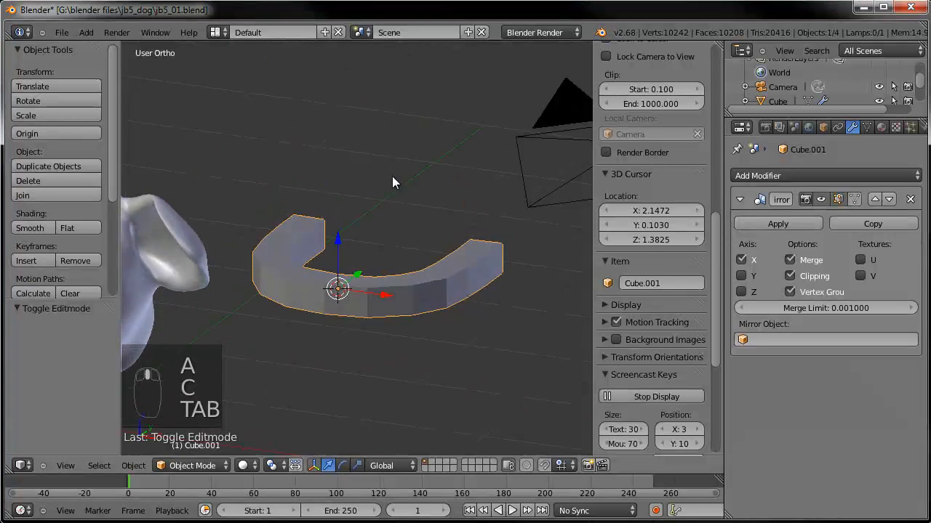
- In Edit Mode, select the horizontal edge loop just below the arch's upper rim and grow the selection once
key(Tab)
scroll(405, 272, up, 4)
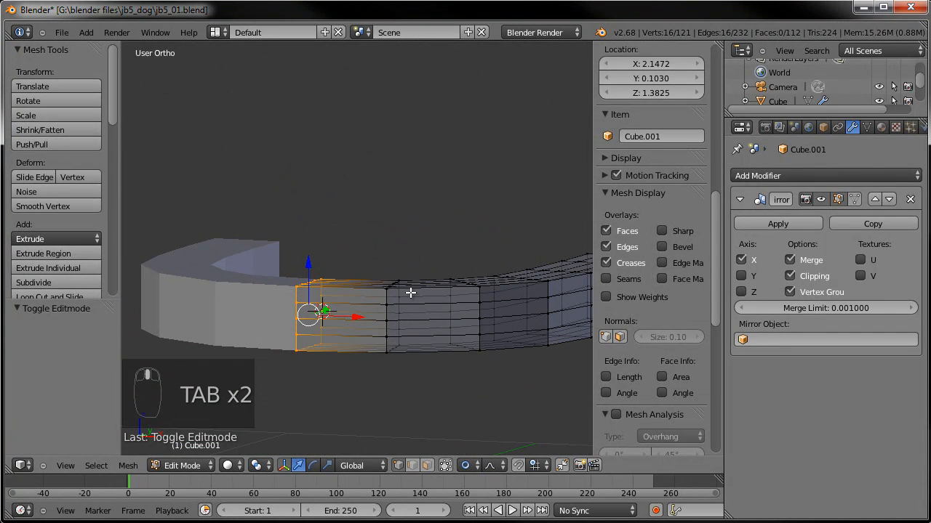
alt+right_click(411, 292)
middle_drag(424, 286, 348, 309)
alt+right_click(396, 306)
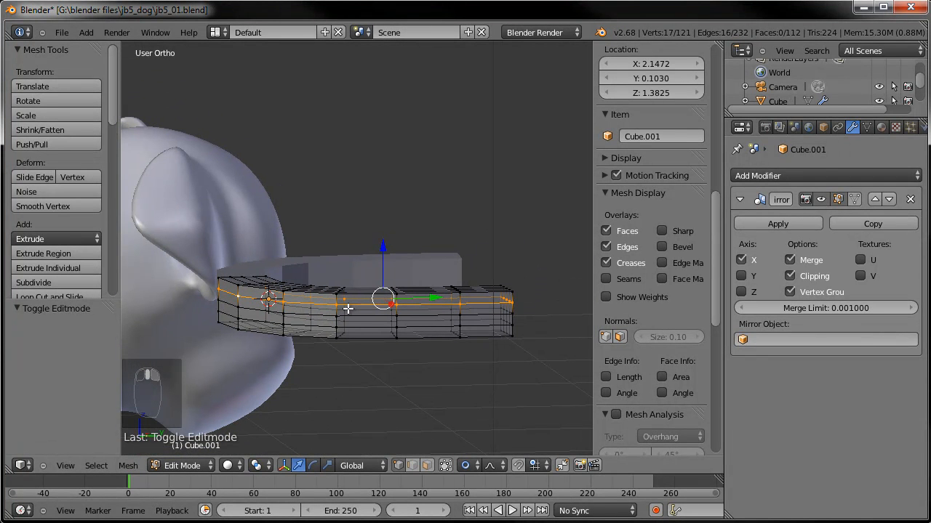
key(ctrl+KP_Add)
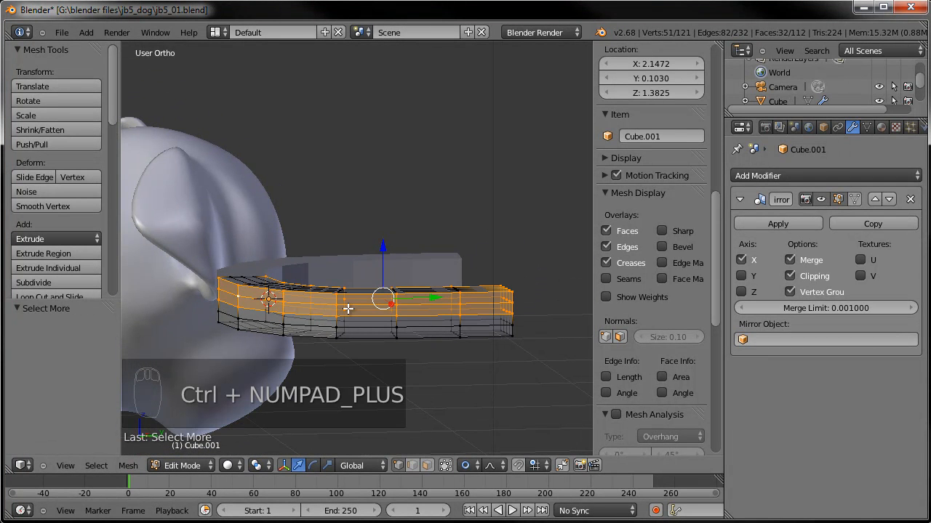
- Reduce the selection to the arch's uppermost face band and fatten it outward by about 0.022
middle_drag(348, 309, 436, 282)
middle_drag(501, 304, 427, 277)
scroll(482, 319, up, 2)
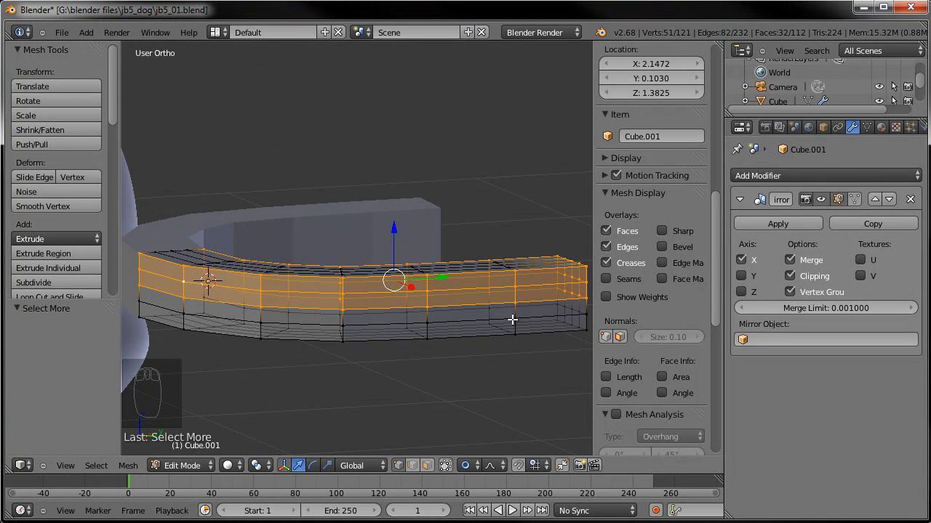
alt+shift+right_click(162, 289)
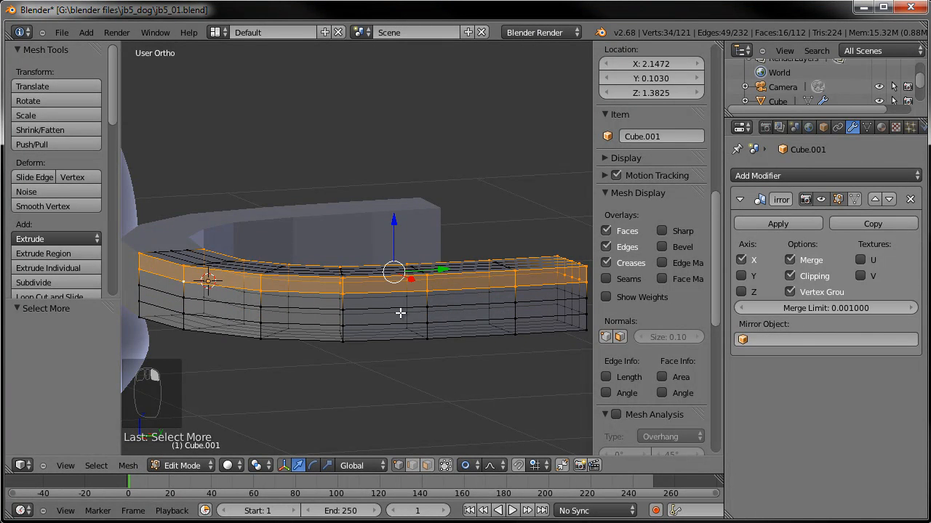
key(s)
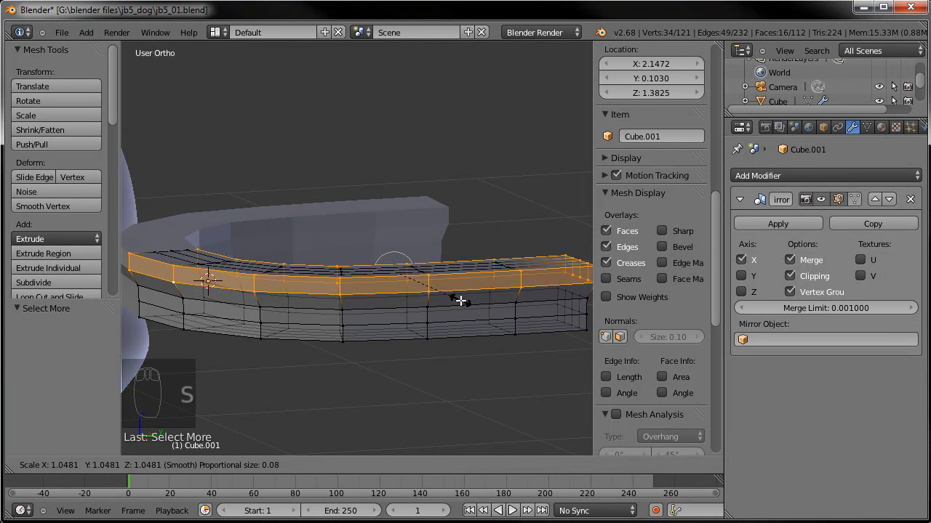
right_click(459, 304)
key(alt+s)
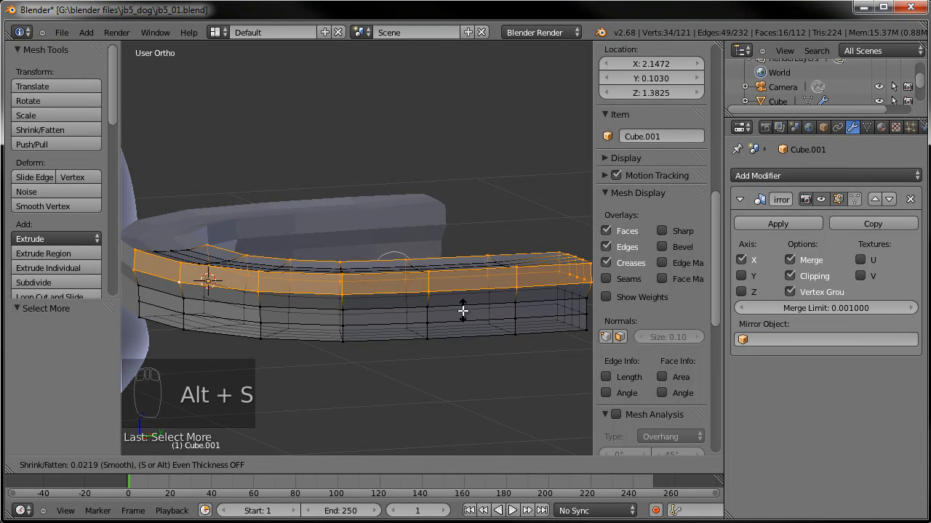
click(447, 321)
- Shrink the arch's bottom edge loop inward by about 0.027 and check the result in Object Mode
alt+right_click(392, 327)
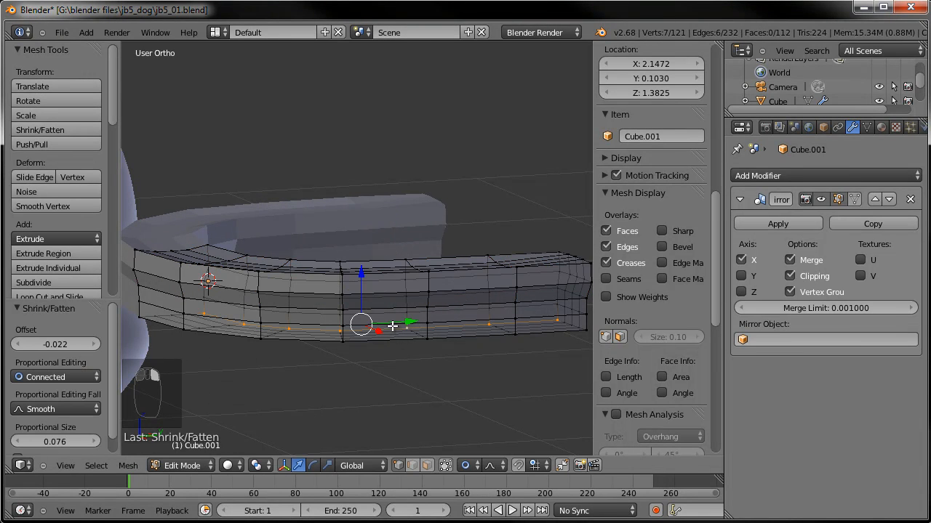
alt+right_click(396, 330)
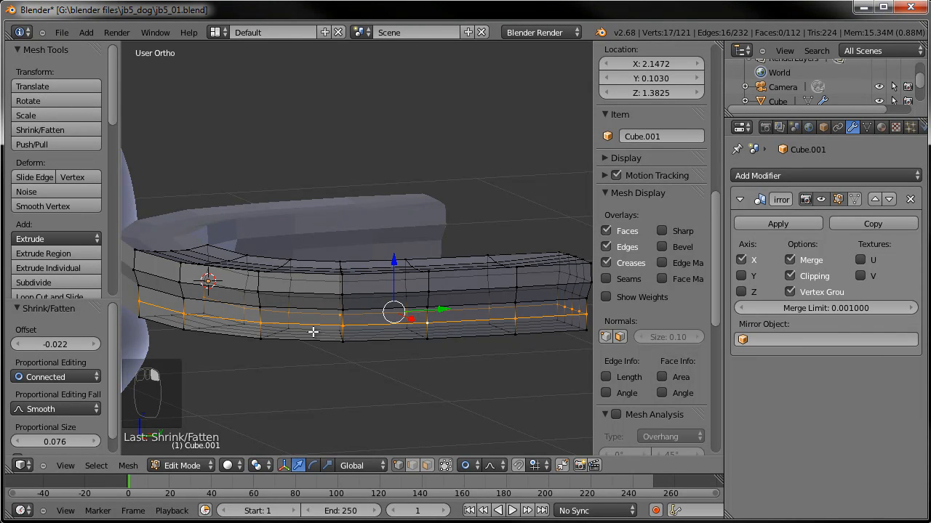
alt+right_click(383, 347)
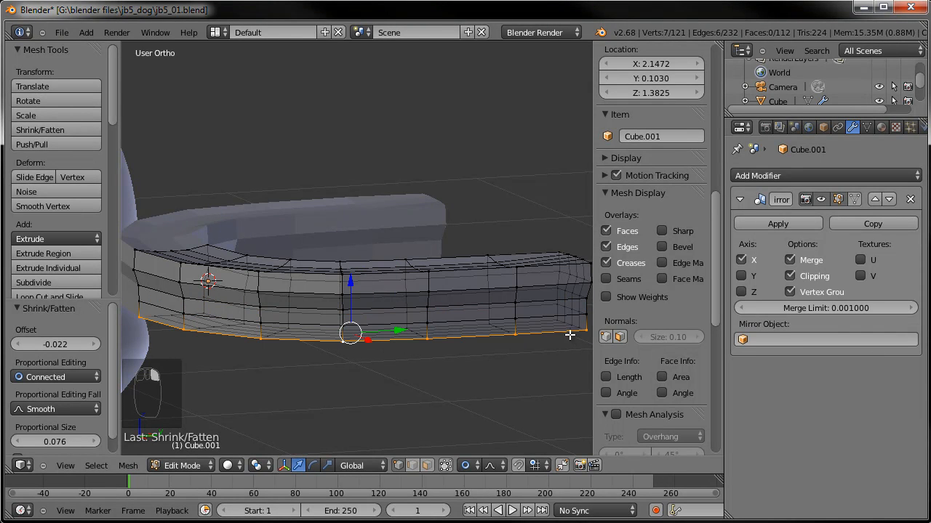
ctrl+right_click(543, 320)
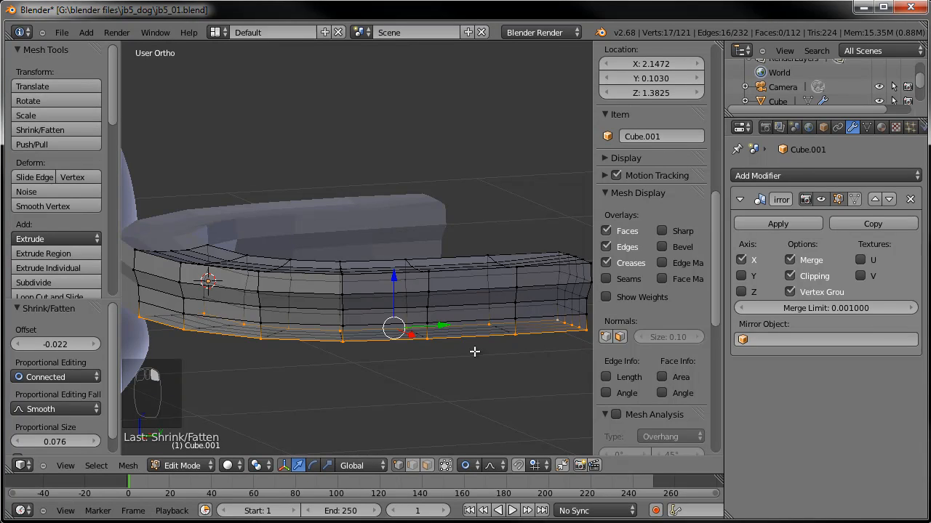
key(ctrl+KP_Add)
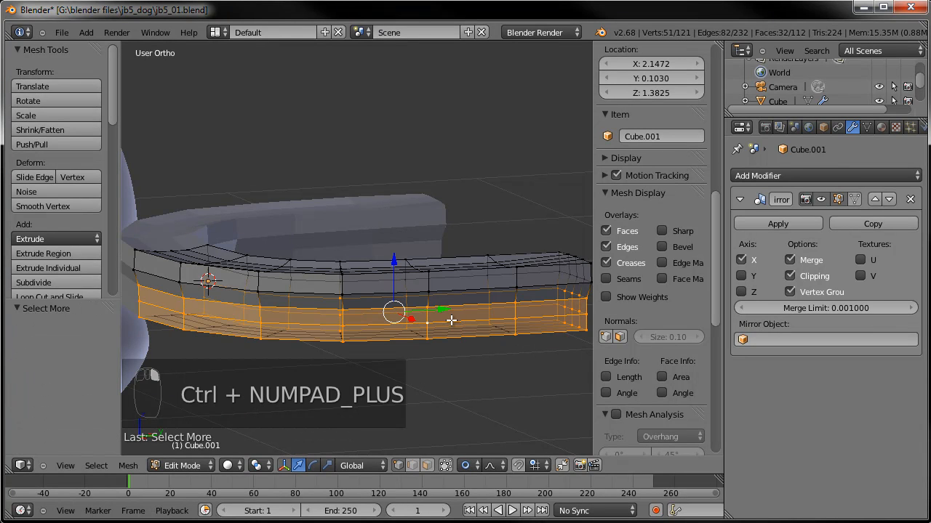
alt+right_click(517, 328)
middle_drag(398, 339, 498, 325)
key(alt+s)
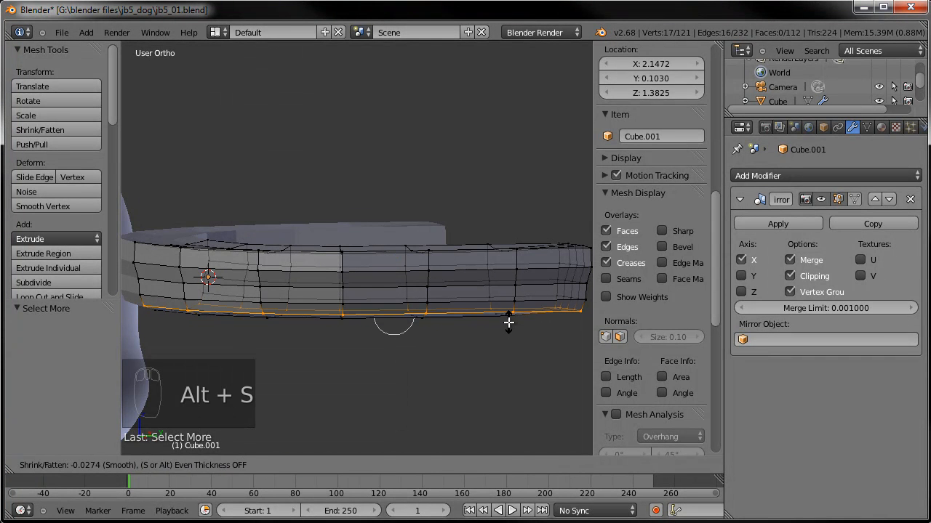
click(508, 323)
middle_drag(448, 362, 399, 313)
key(Tab)
scroll(437, 313, down, 3)
scroll(391, 355, down, 1)
middle_drag(391, 361, 395, 327)
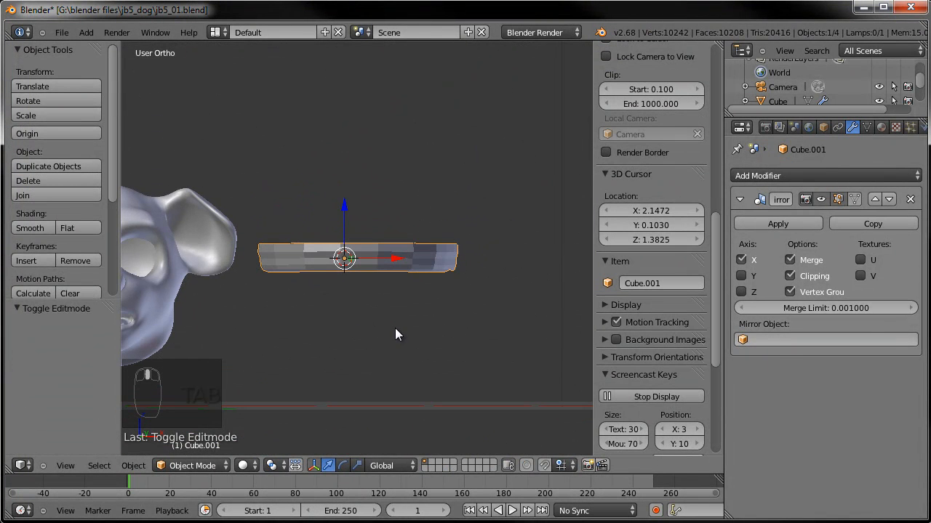
- In Edit Mode, add a cube in the empty space beside the arch in front view and scale it to 0.232
key(Tab)
key(KP_1)
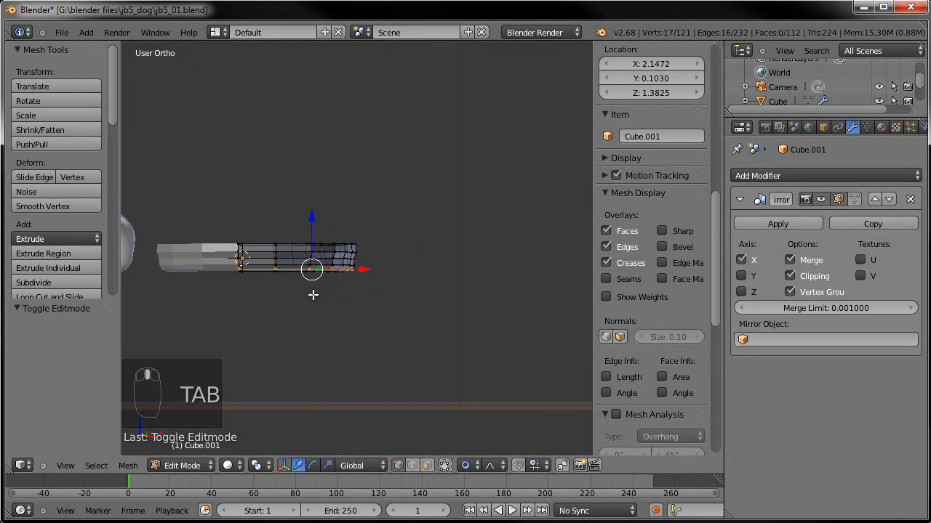
click(509, 192)
key(shift+a)
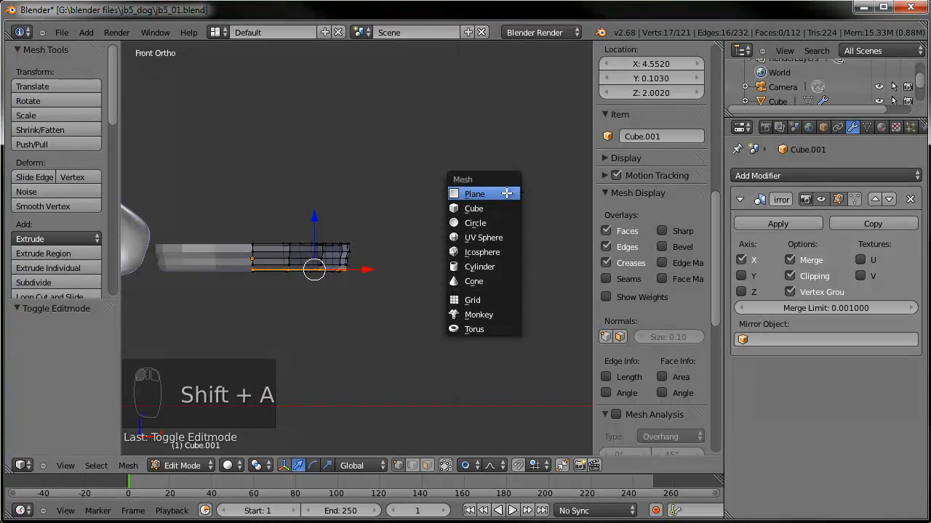
click(496, 209)
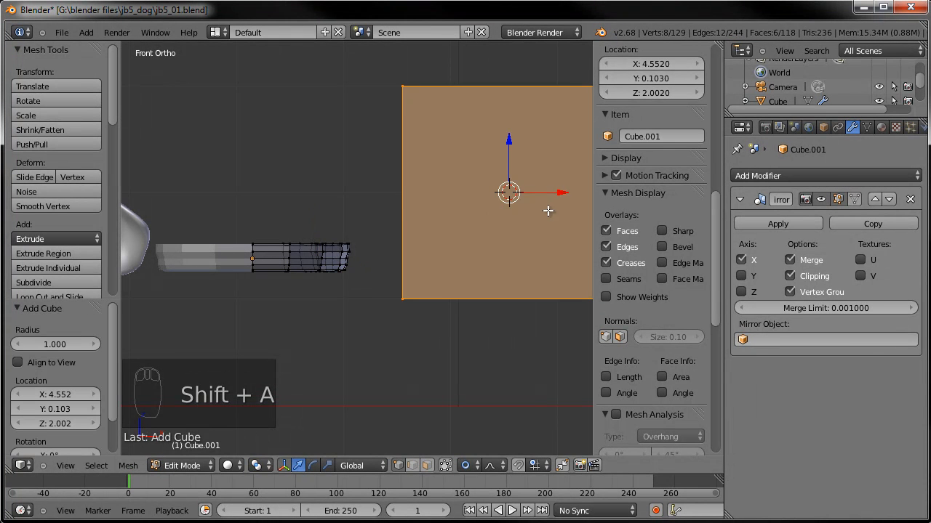
key(s)
click(499, 201)
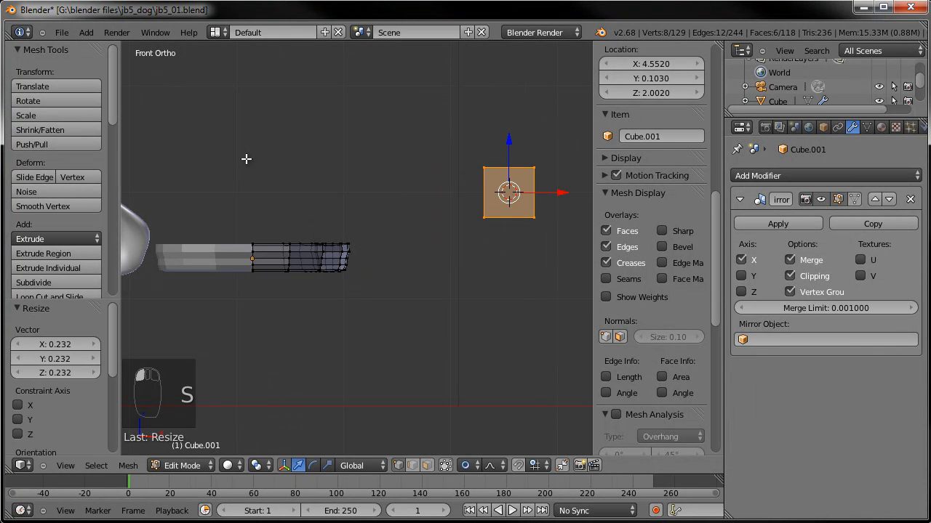
- Move the new cube under the arch's editable half, scale it to 0.536 and nudge it close beneath the arch
key(g)
click(304, 309)
scroll(501, 294, up, 3)
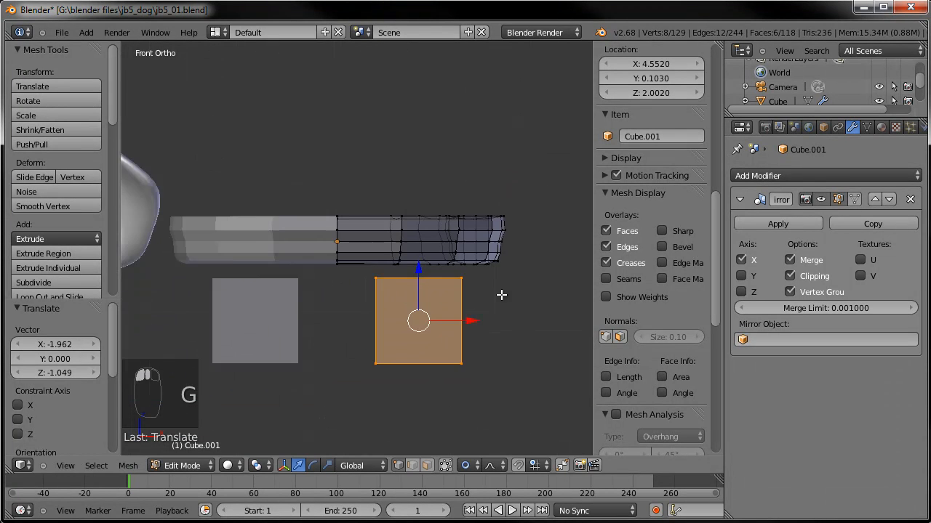
scroll(501, 295, up, 2)
key(s)
click(501, 322)
key(g)
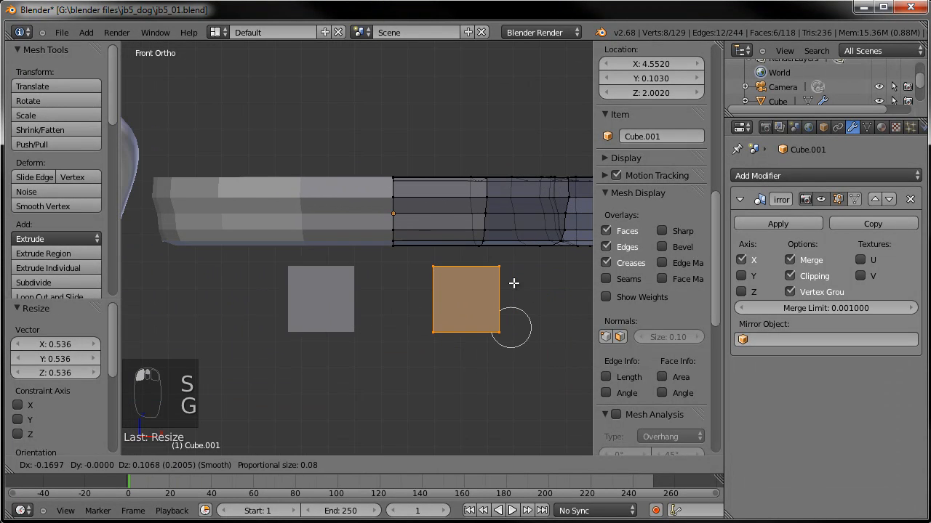
click(509, 288)
middle_drag(500, 293, 454, 316)
key(e)
click(393, 278)
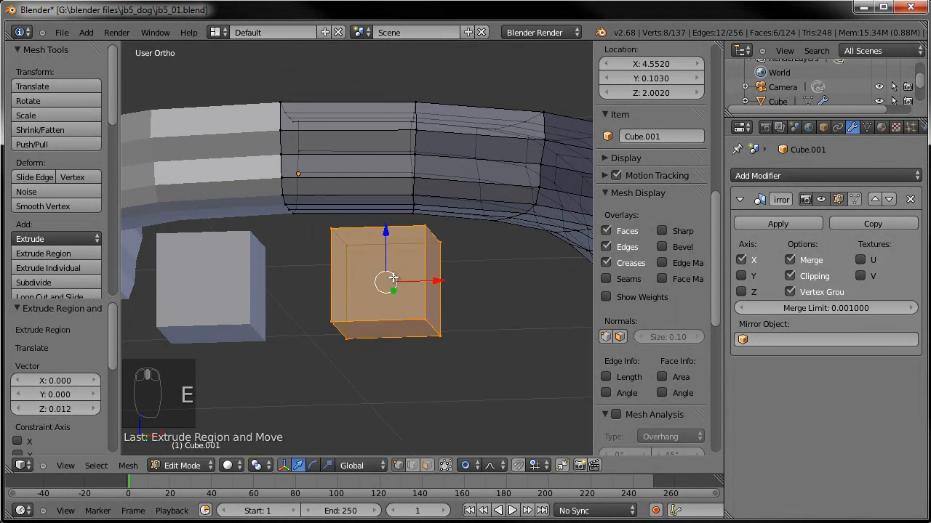
key(ctrl+z)
- Add one centred loop cut to the small cube along each of its three axes
key(ctrl+r)
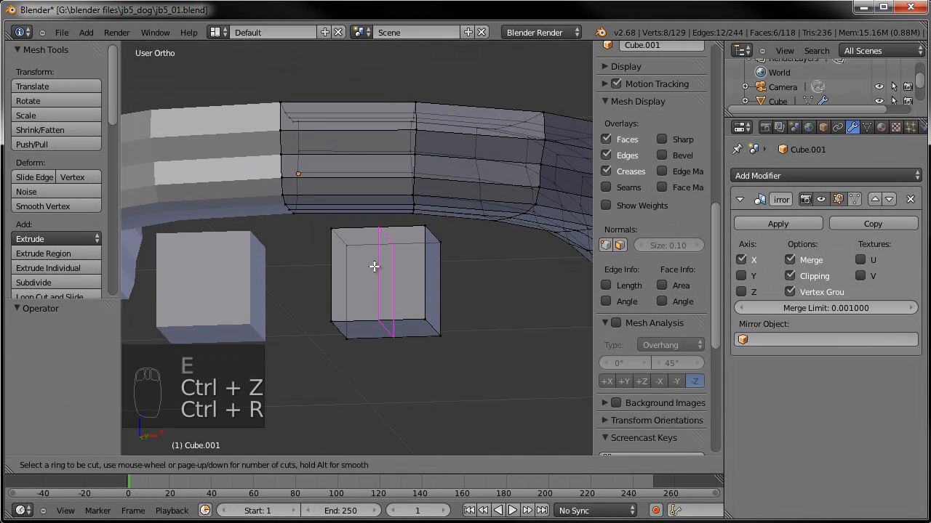
scroll(374, 269, up, 1)
scroll(373, 266, down, 1)
click(374, 266)
right_click(374, 267)
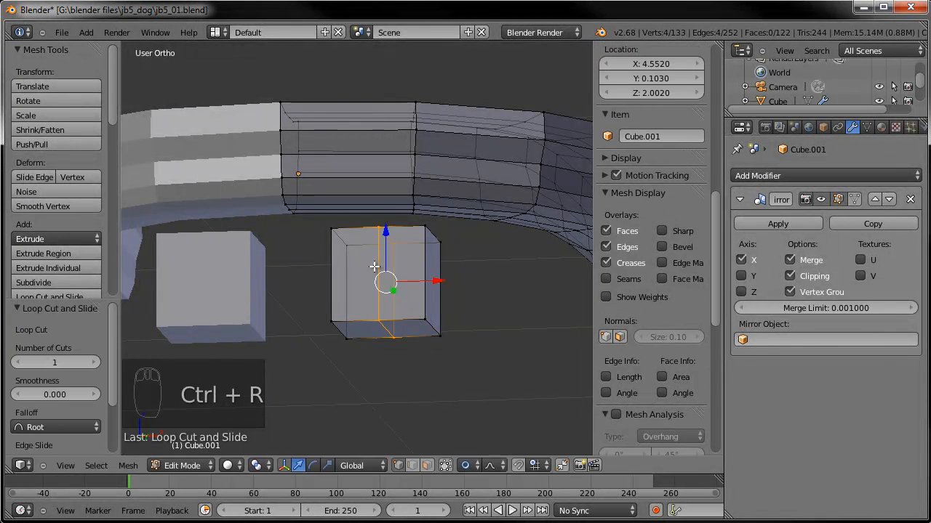
key(ctrl+r)
click(414, 268)
right_click(434, 269)
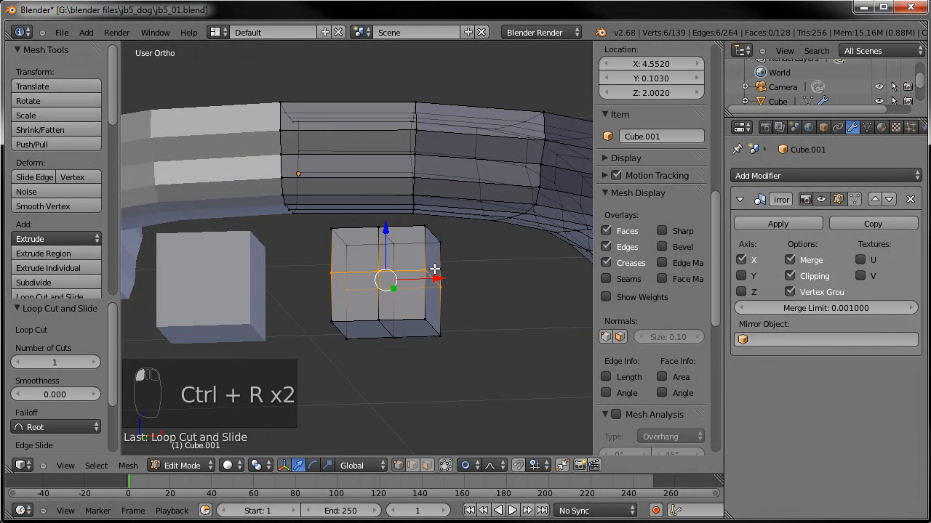
middle_drag(439, 282, 414, 298)
key(ctrl+r)
click(291, 321)
middle_drag(291, 322, 415, 267)
- Move the centre vertex of the small cube's underside down 0.086 along Z to form a pointed tip
key(a)
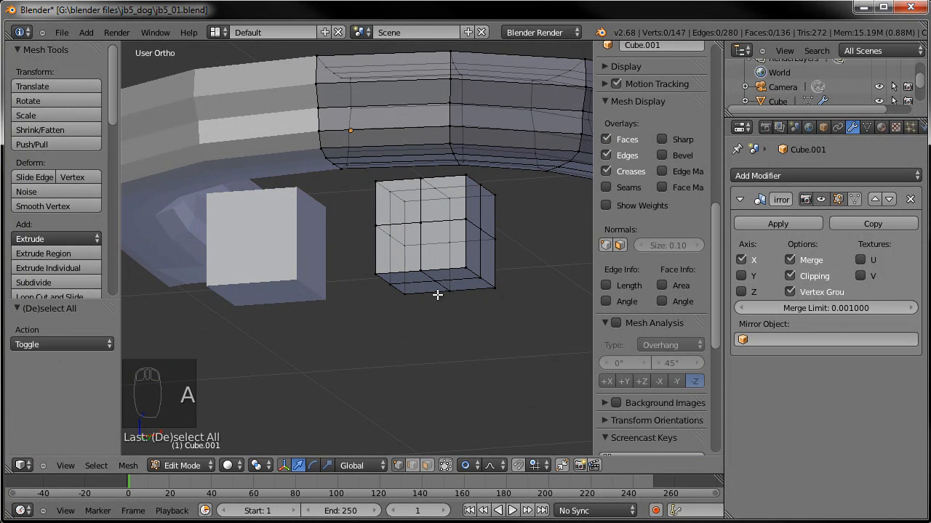
right_click(436, 291)
key(g)
key(z)
click(454, 307)
- Select all geometry linked to the pointed block and scale it to 0.624 along Y
middle_drag(488, 302, 408, 301)
shift+middle_drag(286, 295, 361, 299)
alt+right_click(341, 280)
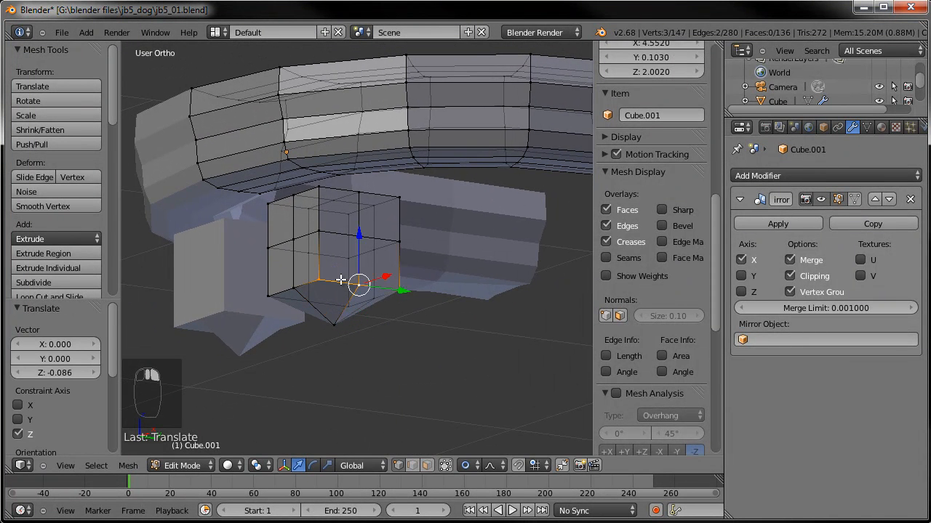
alt+right_click(304, 281)
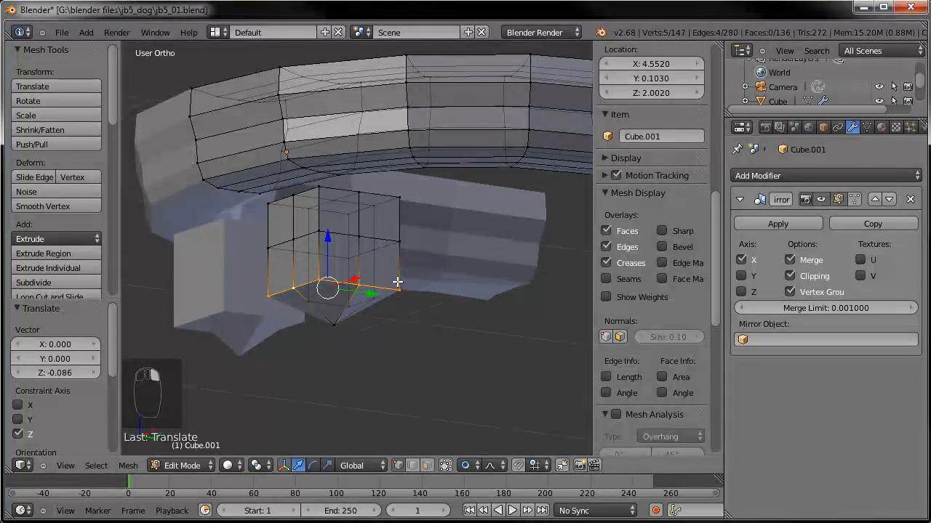
key(ctrl+l)
key(s)
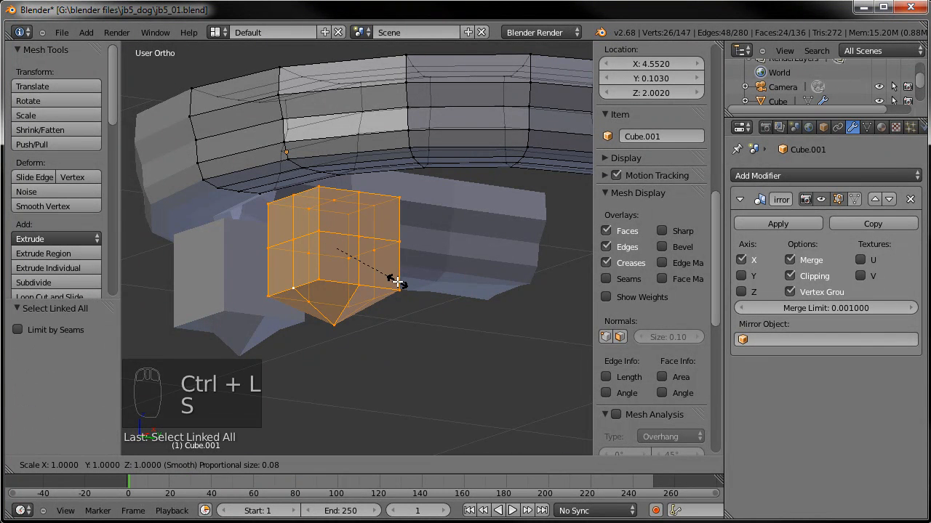
key(y)
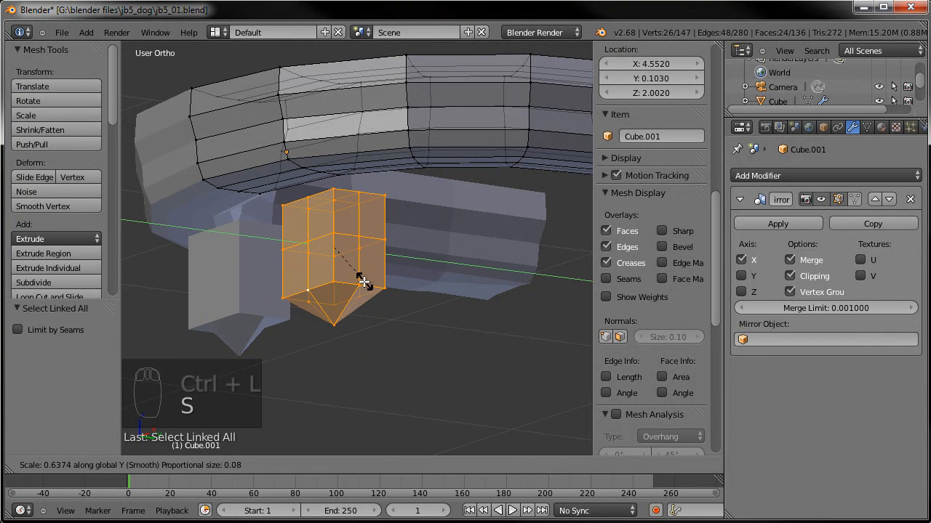
click(363, 282)
- Delete the centre vertex of the pointed block's upper face to open it
key(w)
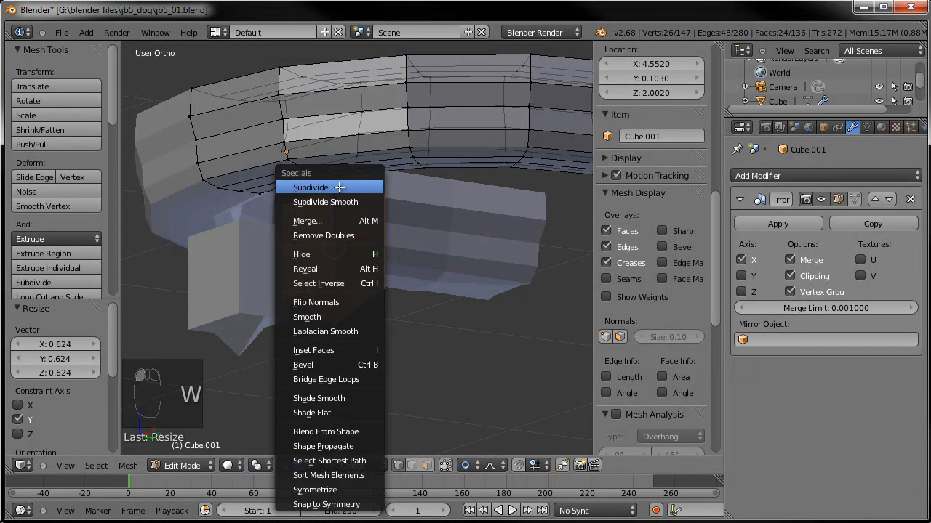
middle_drag(393, 322, 412, 362)
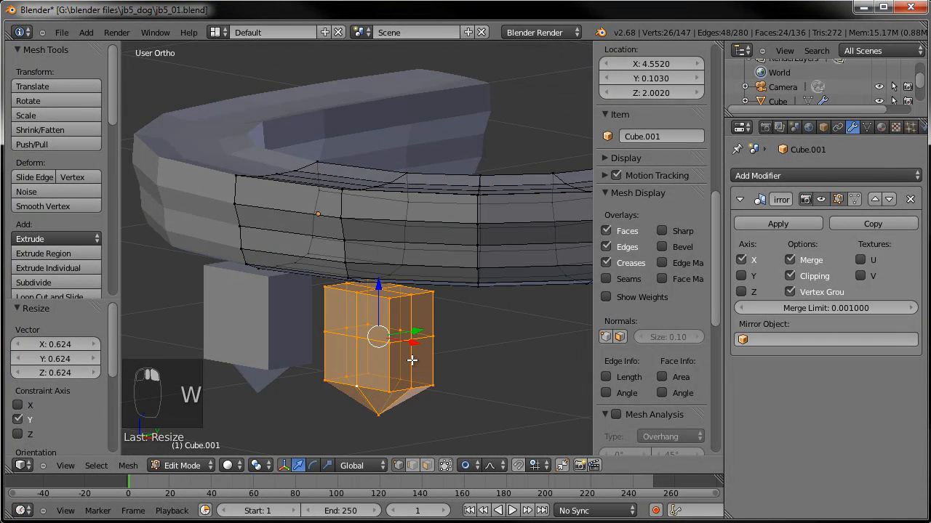
right_click(384, 292)
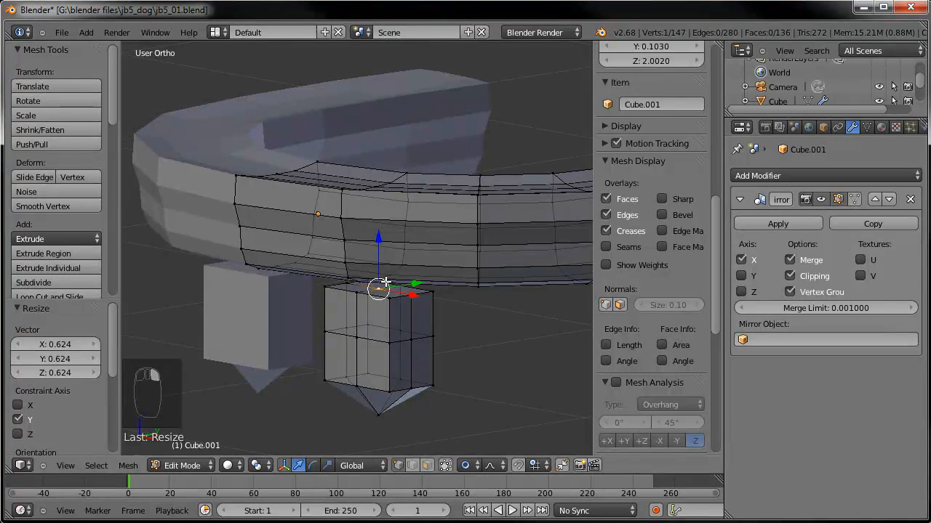
key(Delete)
click(395, 294)
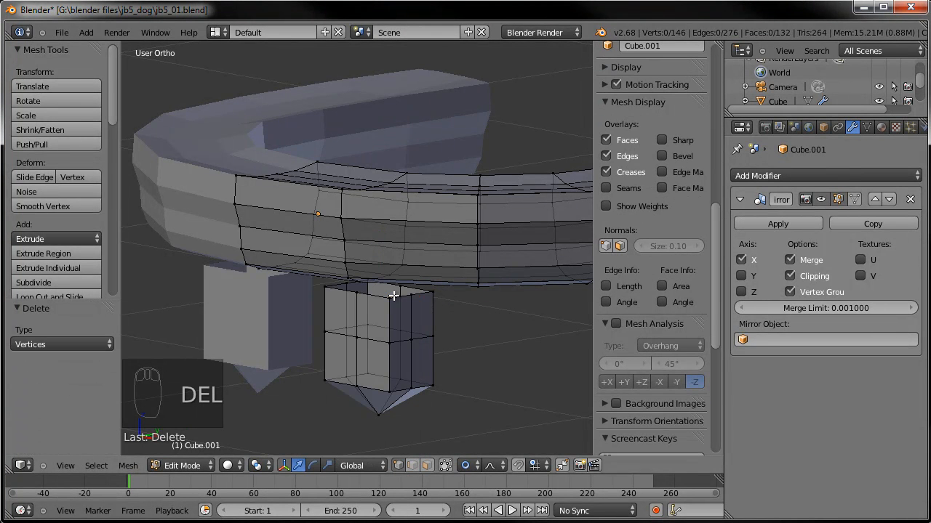
- Select the whole open block and smooth its vertices once
right_click(393, 331)
key(ctrl+l)
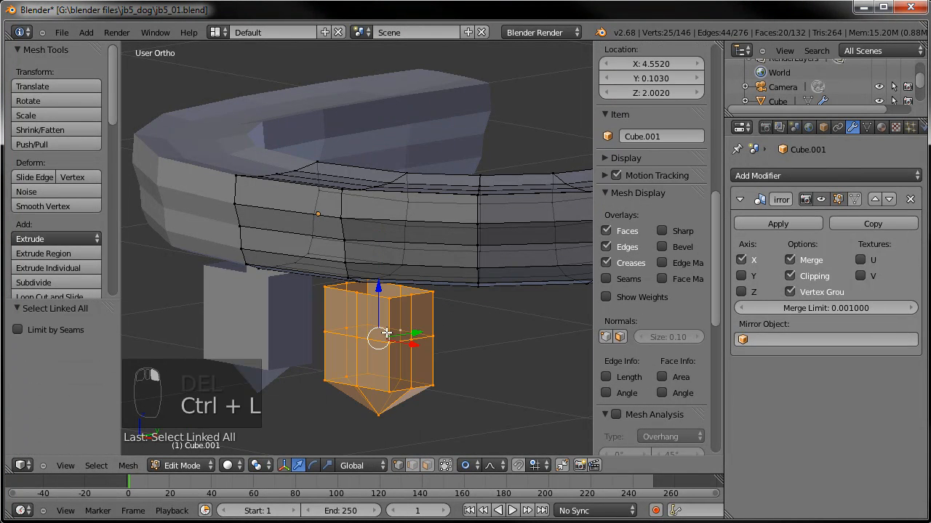
key(w)
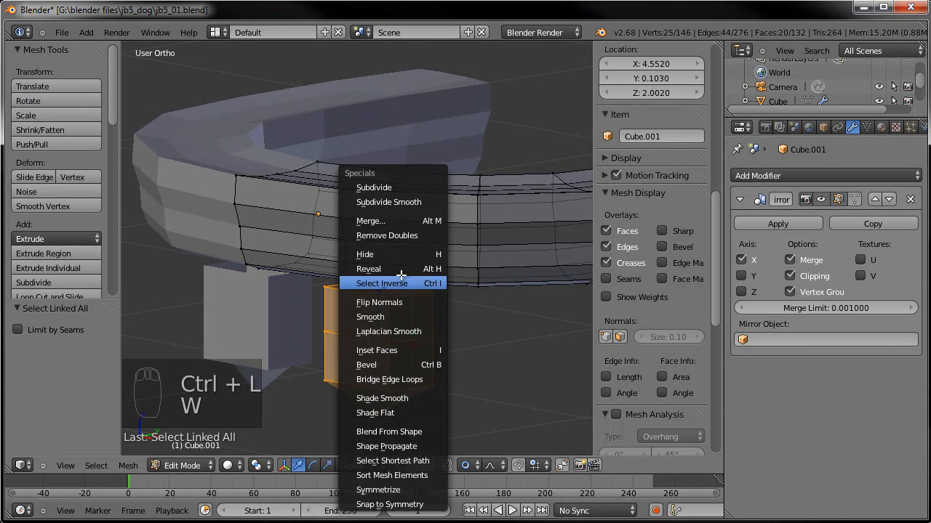
click(379, 317)
middle_drag(386, 320, 405, 260)
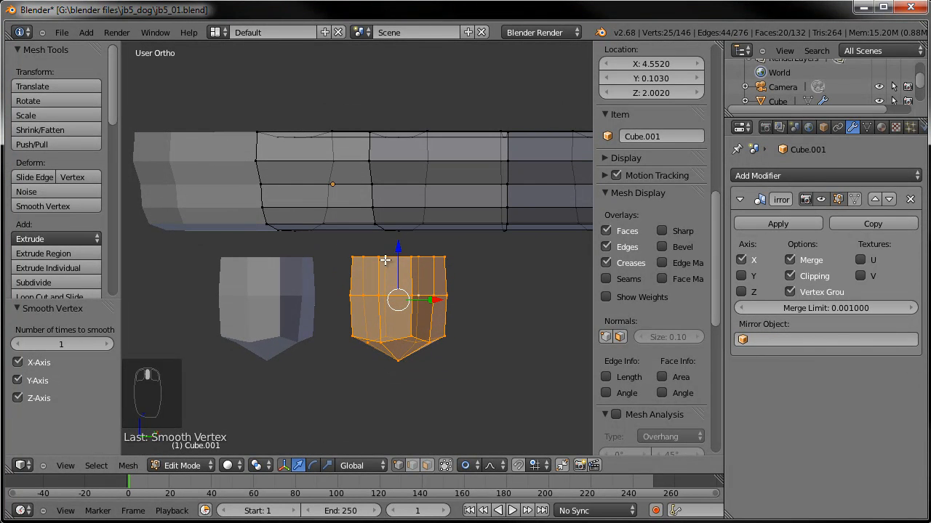
- Stretch the smoothed tooth block along Z by a factor of 1.367
middle_drag(415, 245, 465, 292)
key(s)
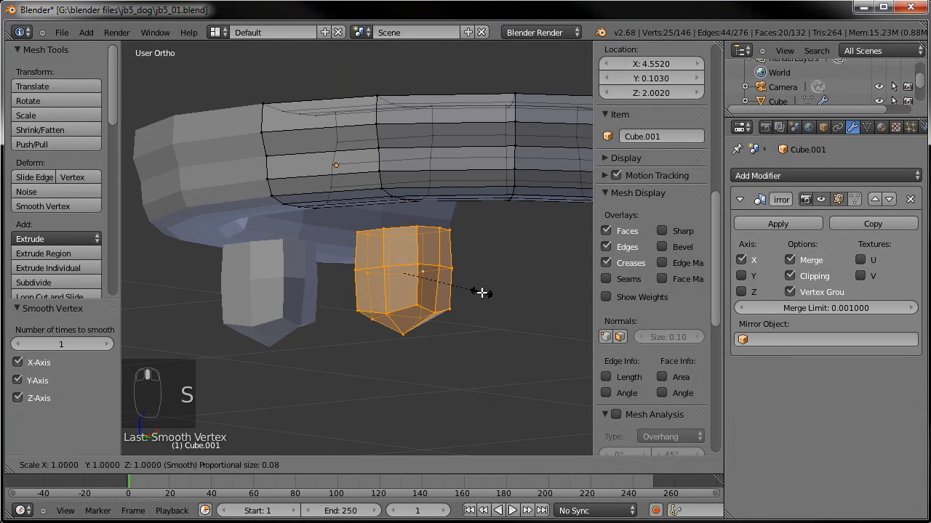
click(511, 249)
middle_drag(411, 331, 442, 332)
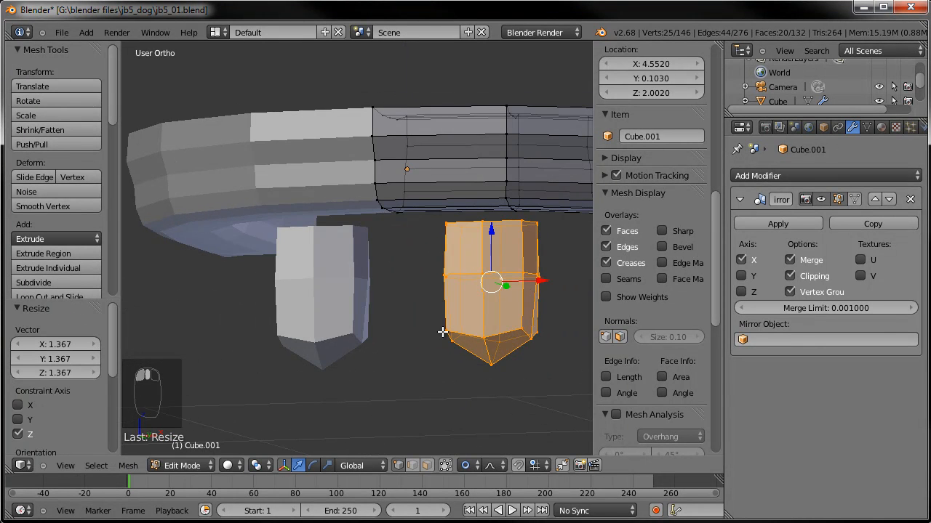
- Taper the tooth by selecting all its lower tip vertices and scaling them to 0.820
key(KP_1)
key(a)
key(a)
key(c)
mouse_move(436, 325)
mouse_down()
mouse_move(389, 338)
mouse_move(364, 332)
mouse_up()
right_click(362, 332)
key(s)
click(525, 310)
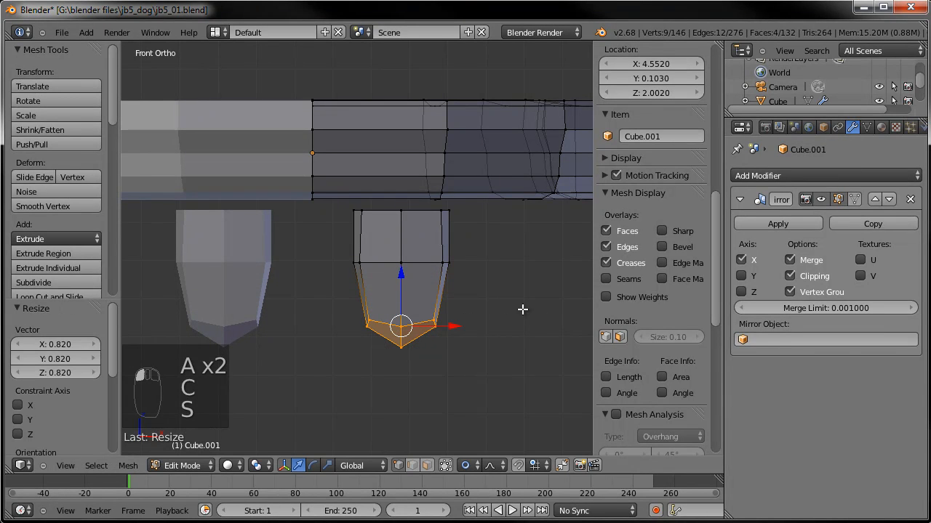
- Select the whole tooth and move it about -0.099 in X and 0.087 in Z, so its top sits inside the gum beside the mirror line
key(ctrl+l)
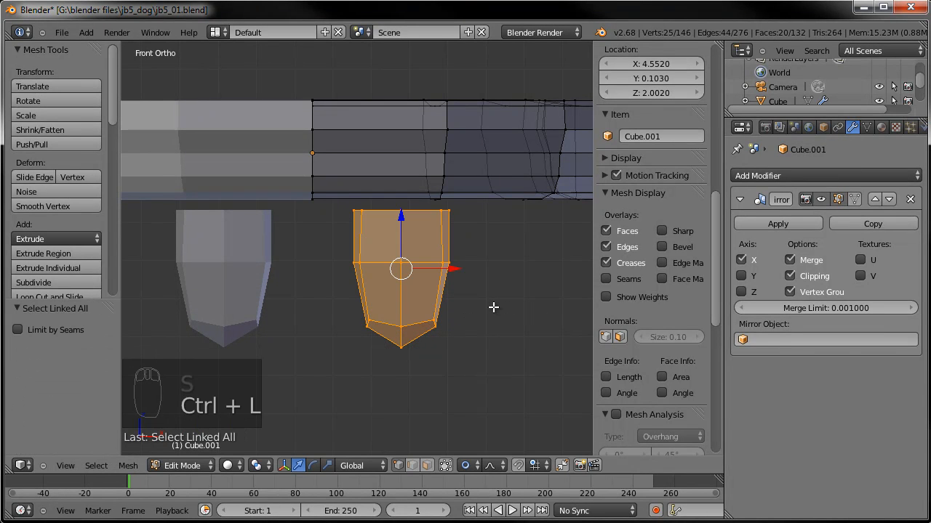
key(g)
click(456, 275)
scroll(409, 272, up, 3)
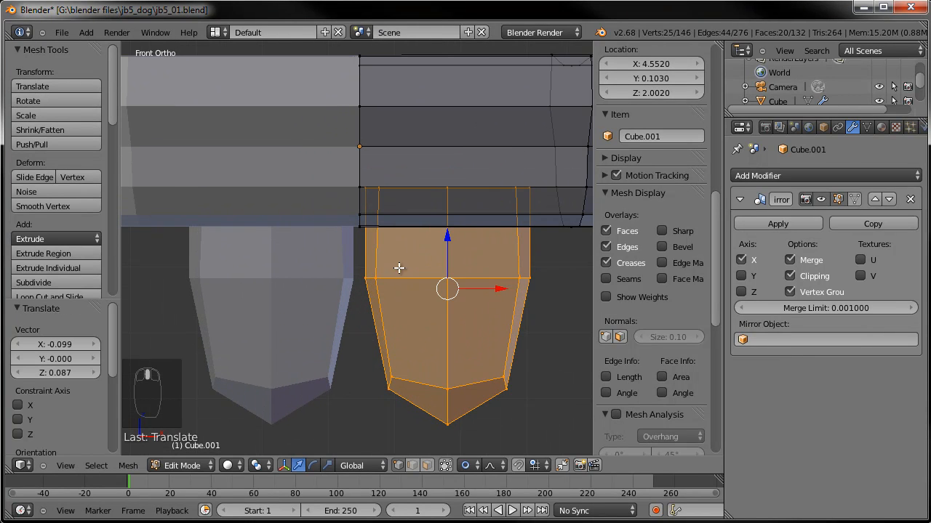
key(g)
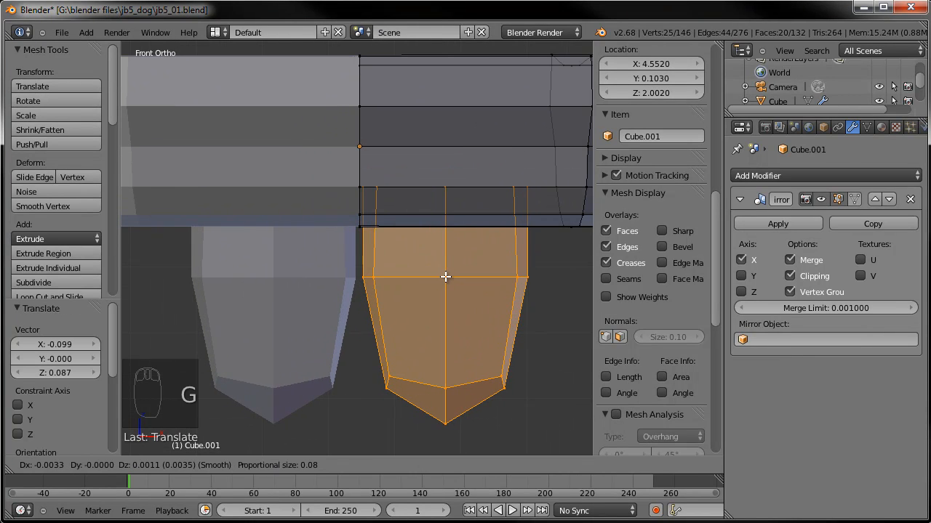
click(446, 277)
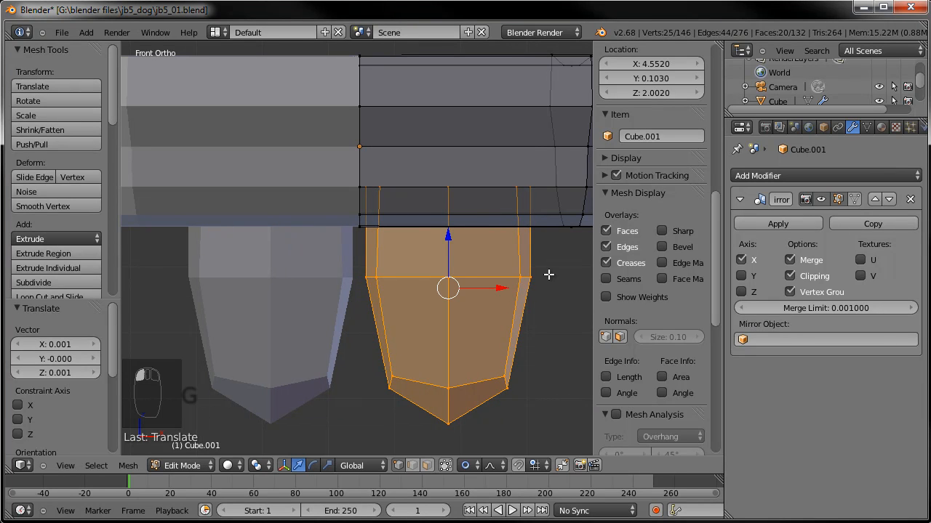
- Pull the tooth's centre tip vertices slightly downward to sharpen the point
key(a)
key(c)
click(449, 411)
right_click(449, 418)
key(g)
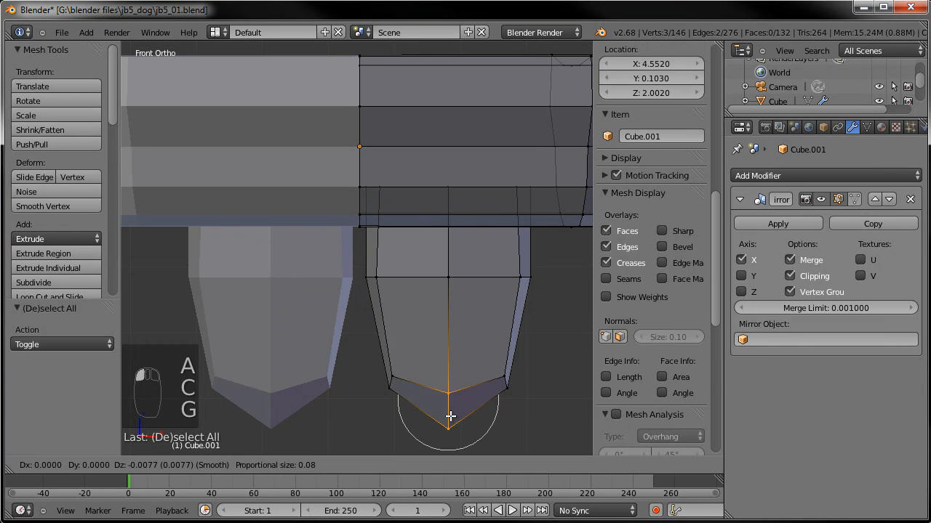
click(449, 421)
- Raise all the lower tip vertices of the tooth by about 0.020 in Z
key(a)
key(c)
drag(511, 386, 413, 392)
right_click(413, 392)
key(g)
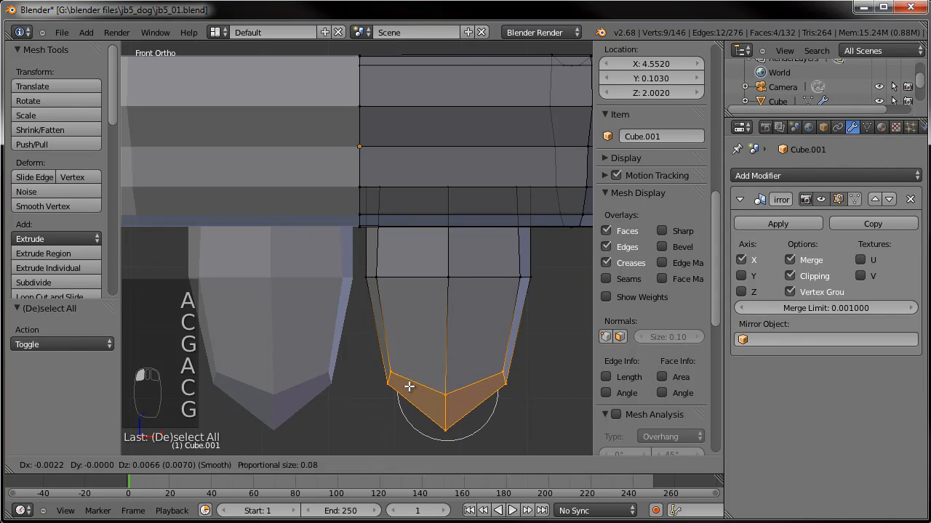
click(408, 379)
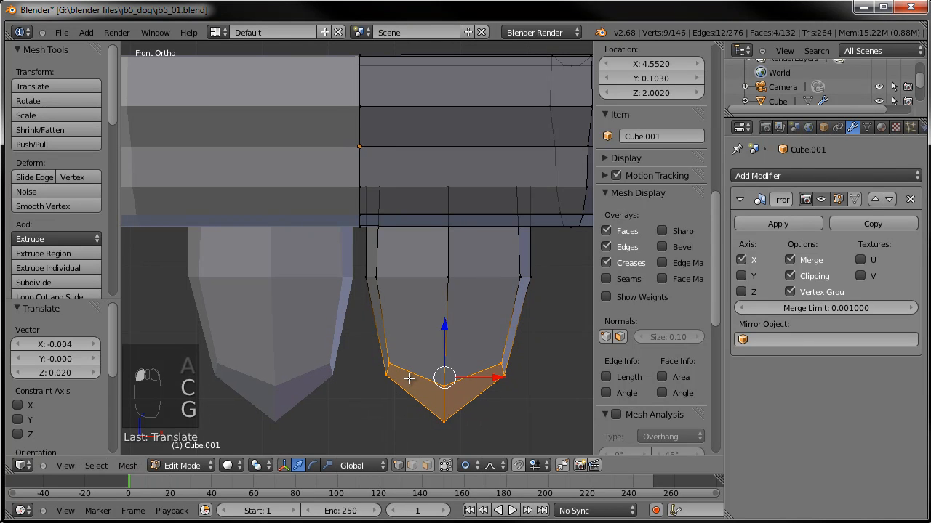
- Position the whole tooth beneath the front gum segment and rotate it to follow the segment's angle, finishing with a 4.418° turn
key(ctrl+l)
scroll(411, 378, down, 4)
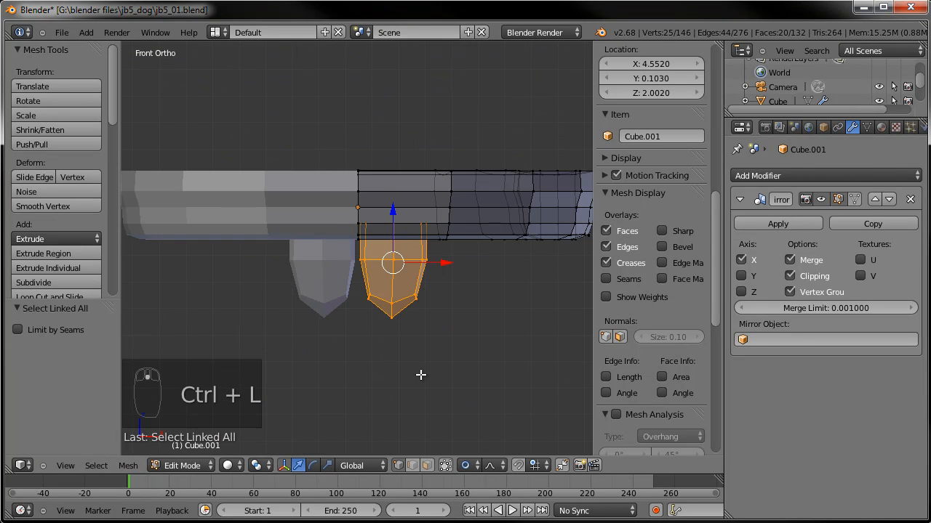
key(KP_7)
shift+middle_drag(434, 333, 435, 269)
drag(396, 220, 397, 246)
key(r)
click(446, 243)
key(g)
click(448, 242)
key(r)
click(451, 246)
shift+middle_drag(470, 298, 380, 314)
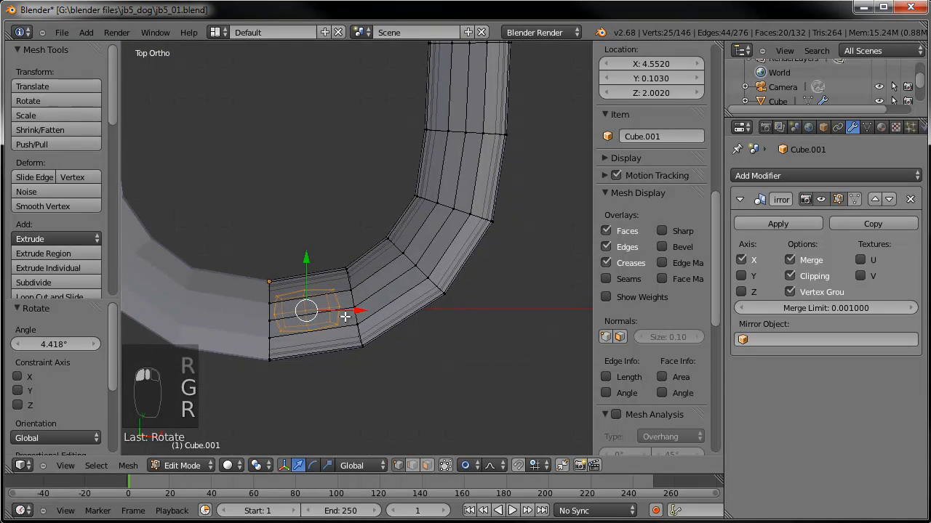
- Duplicate the tooth about 0.260 in X and 0.060 in Y along the gum, then turn and shift the copy to follow the curve
key(shift+d)
click(412, 300)
key(r)
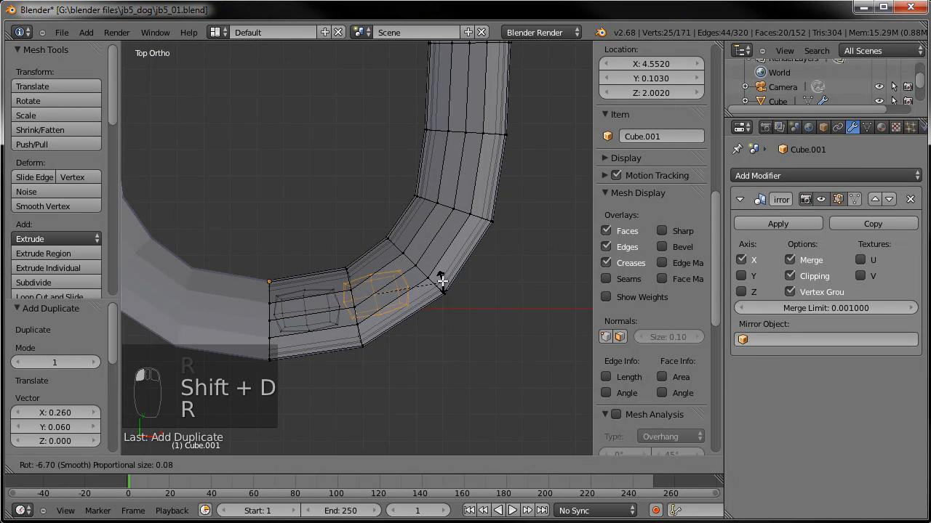
click(441, 270)
key(g)
click(438, 272)
key(r)
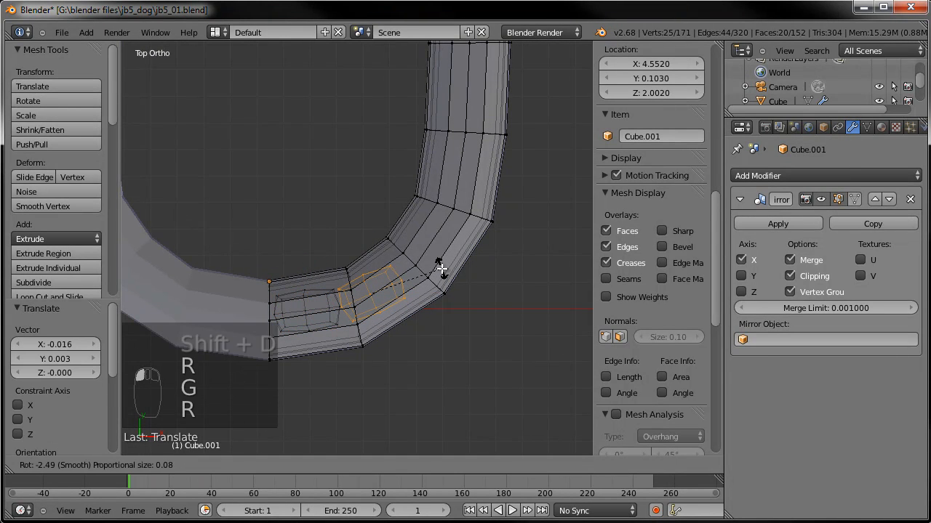
click(442, 269)
- Scale the second tooth to 0.907 and raise it about 0.014 in Z into the gum
middle_drag(426, 324, 415, 218)
key(KP_1)
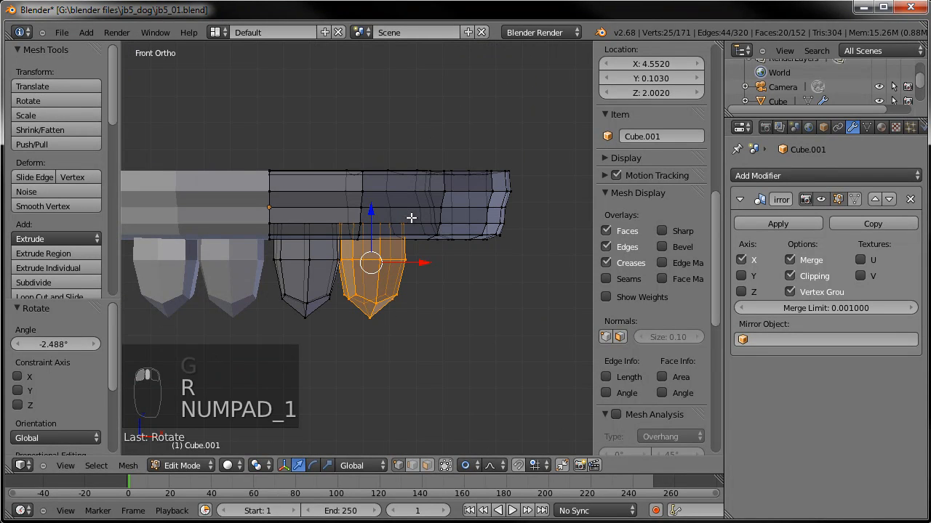
key(s)
click(437, 219)
key(g)
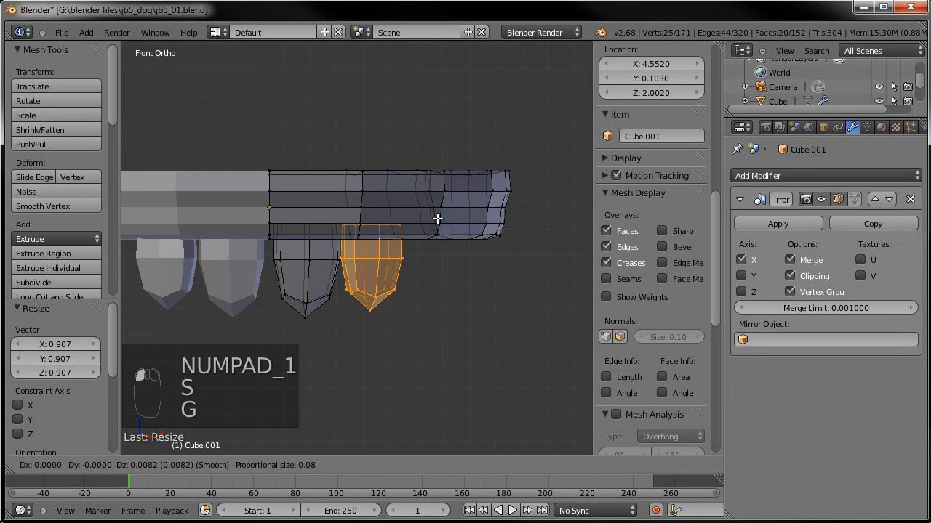
click(437, 217)
- Duplicate the second tooth to the next bend of the gum and rotate and shift the copy to follow the curve
key(KP_7)
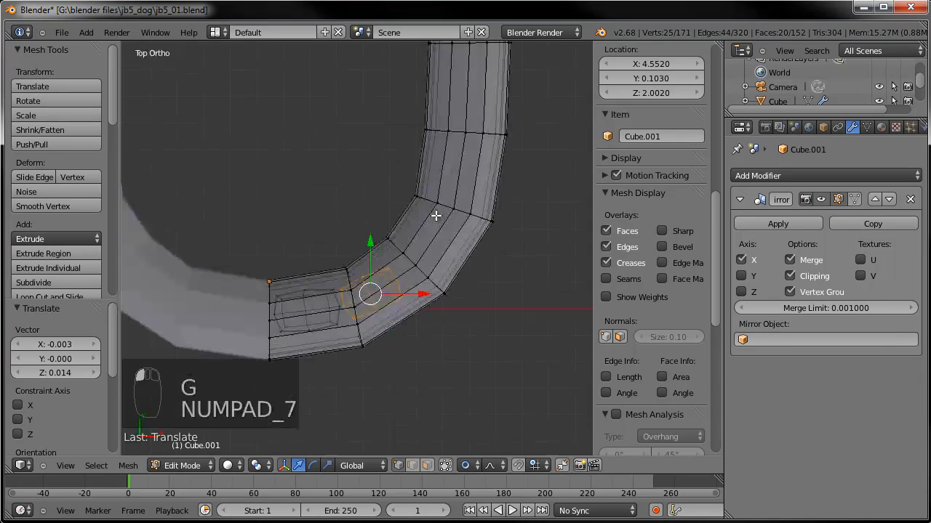
key(shift+d)
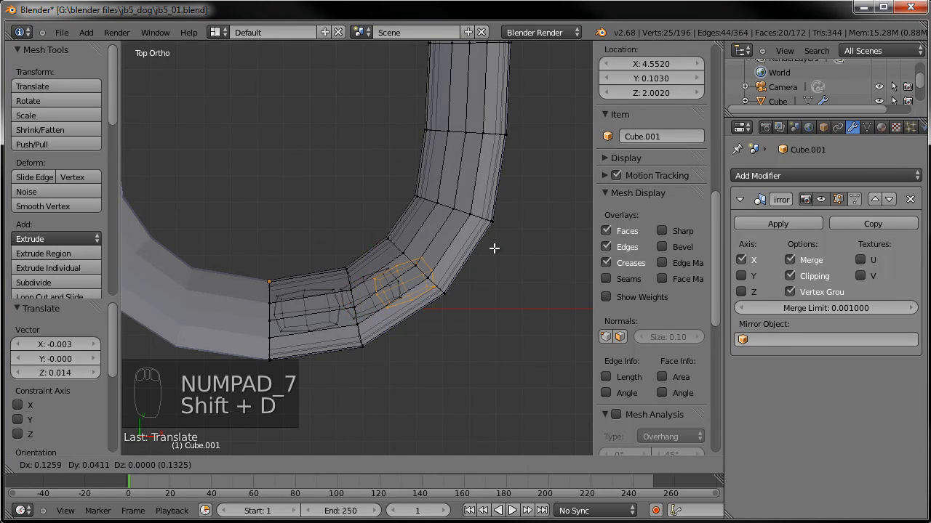
click(504, 225)
key(r)
click(488, 192)
key(g)
click(482, 185)
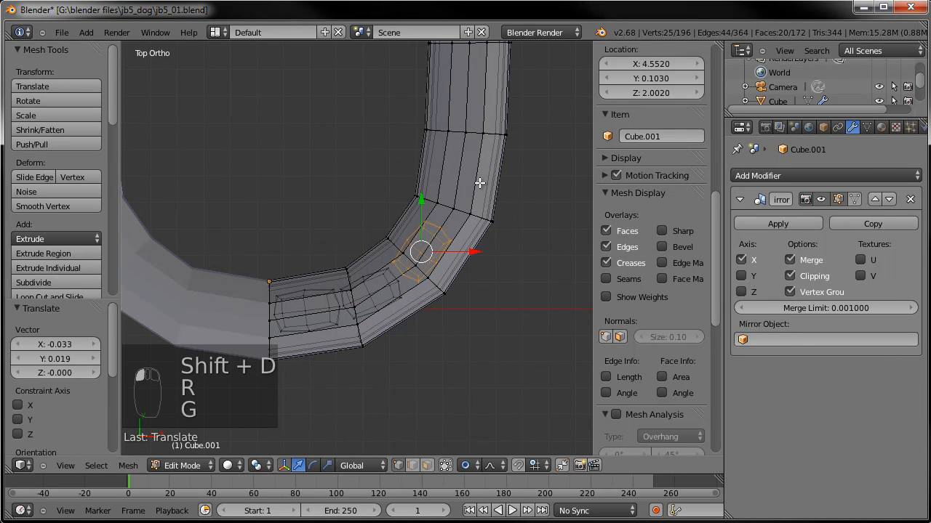
- Fine-tune the third tooth's rotation and enlarge it by a factor of 1.125
key(r)
click(490, 191)
key(s)
click(492, 186)
- Mark the side edge loops of all three teeth as seams, leaving out the centre vertex at each tip
middle_drag(492, 186, 470, 359)
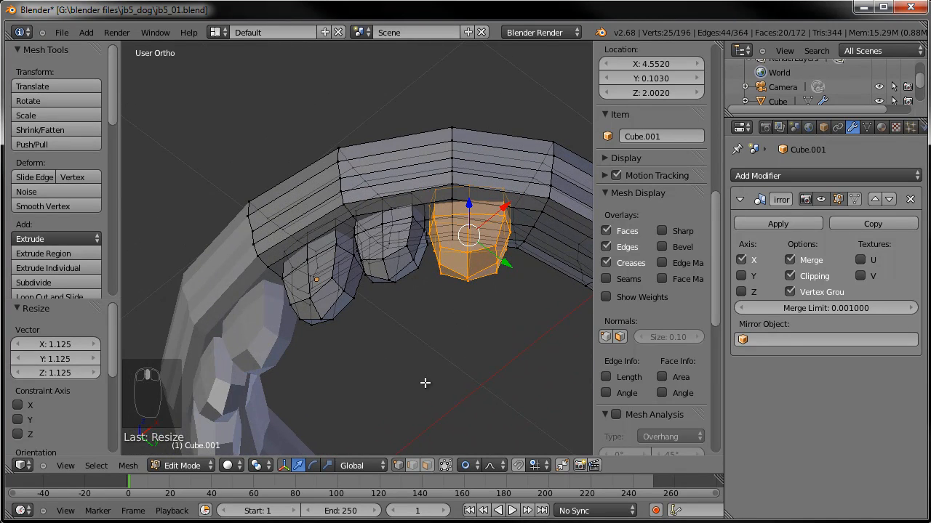
middle_drag(390, 281, 390, 279)
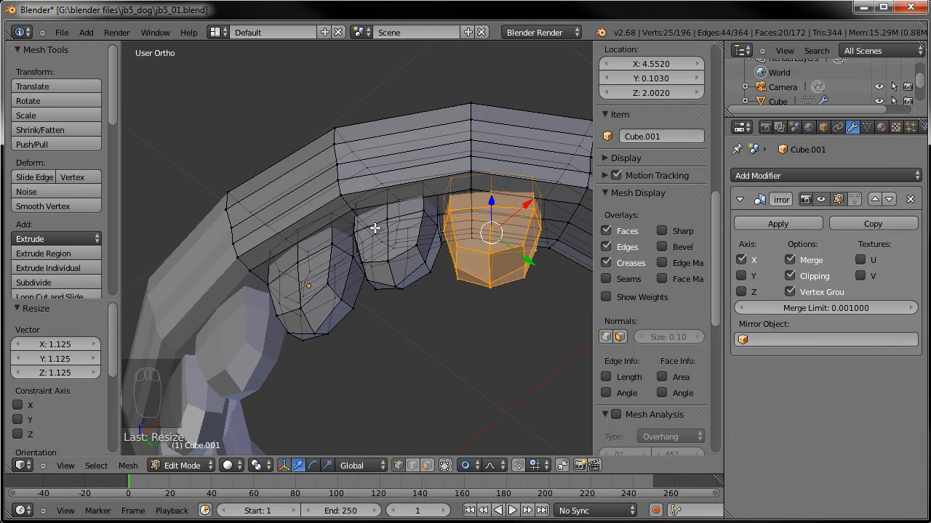
middle_drag(363, 231, 363, 267)
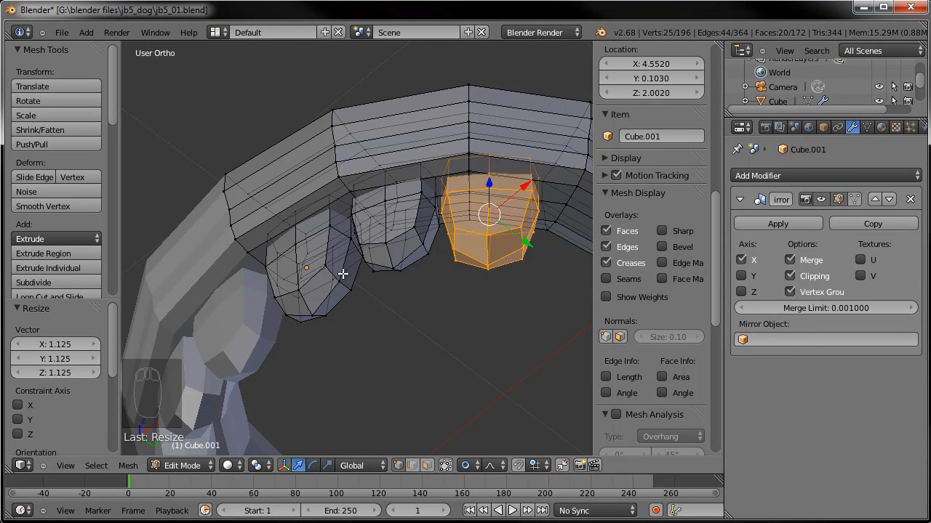
alt+right_click(348, 249)
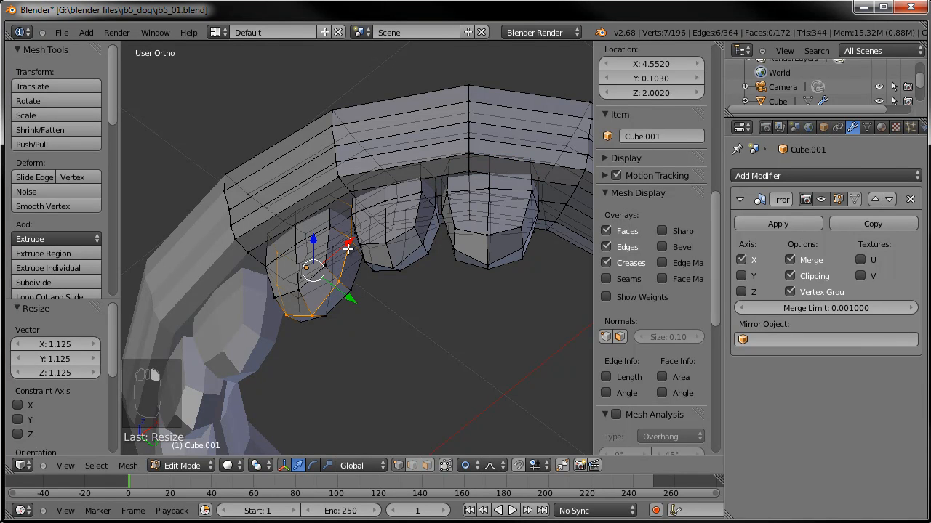
shift+right_click(312, 315)
middle_drag(346, 296, 346, 334)
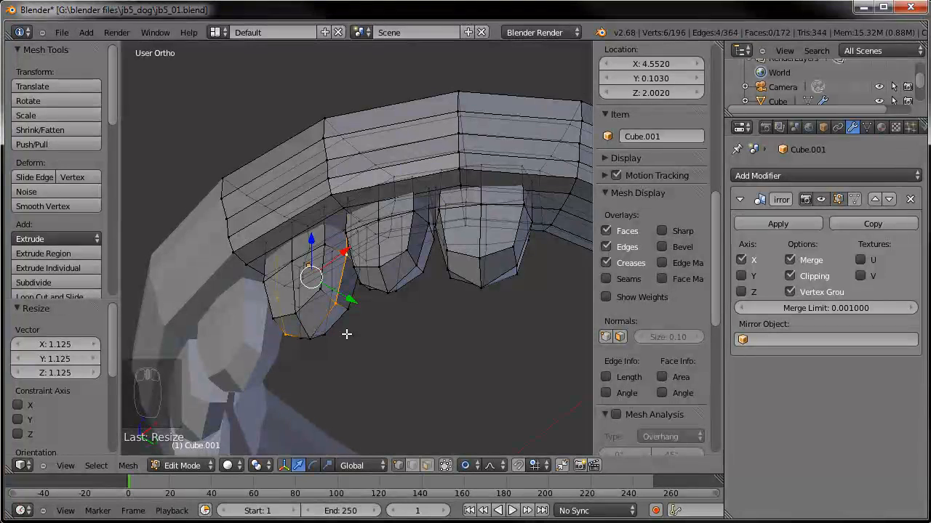
alt+shift+right_click(419, 282)
alt+shift+right_click(457, 277)
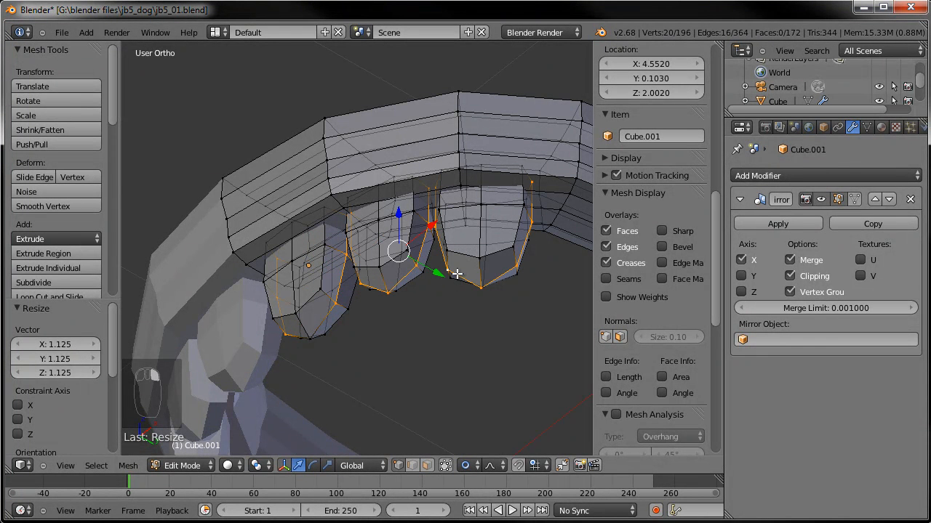
shift+right_click(483, 290)
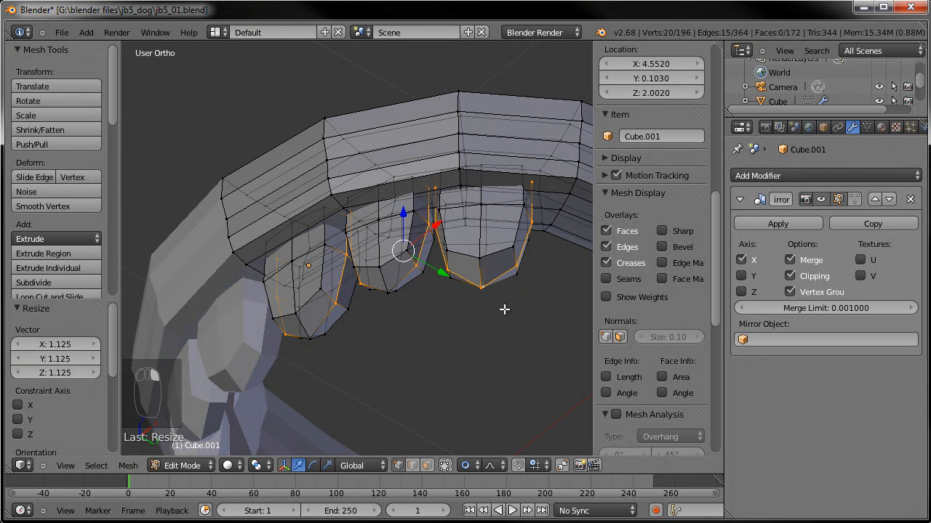
key(ctrl+z)
middle_drag(497, 310, 439, 281)
key(ctrl+z)
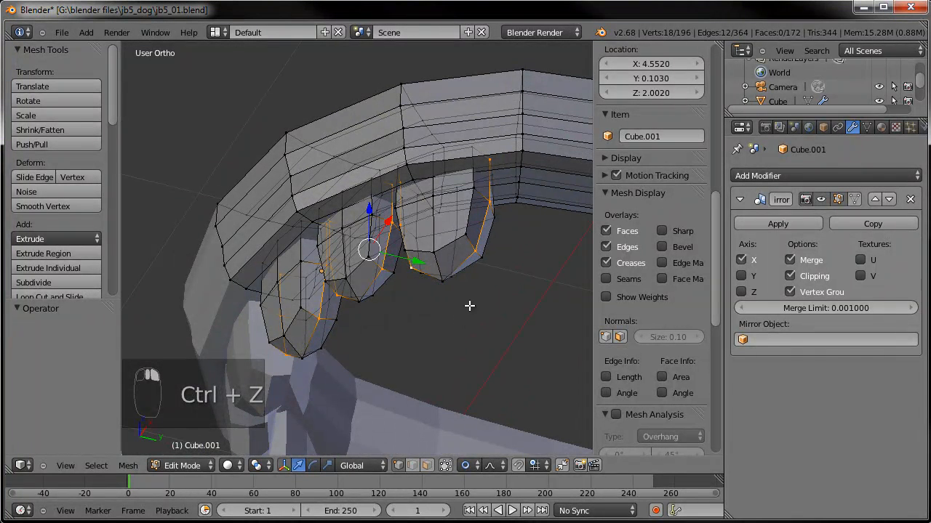
key(ctrl+e)
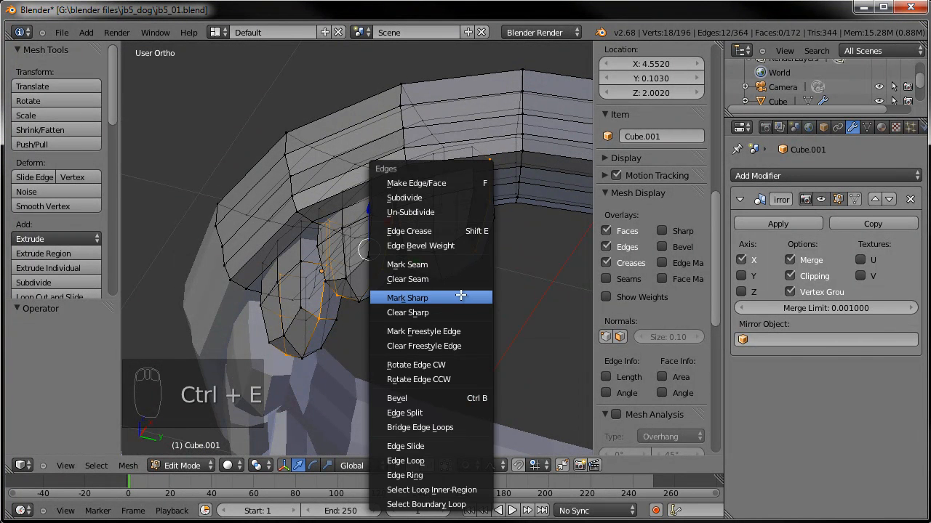
click(436, 265)
middle_drag(434, 263, 434, 362)
middle_drag(374, 276, 315, 286)
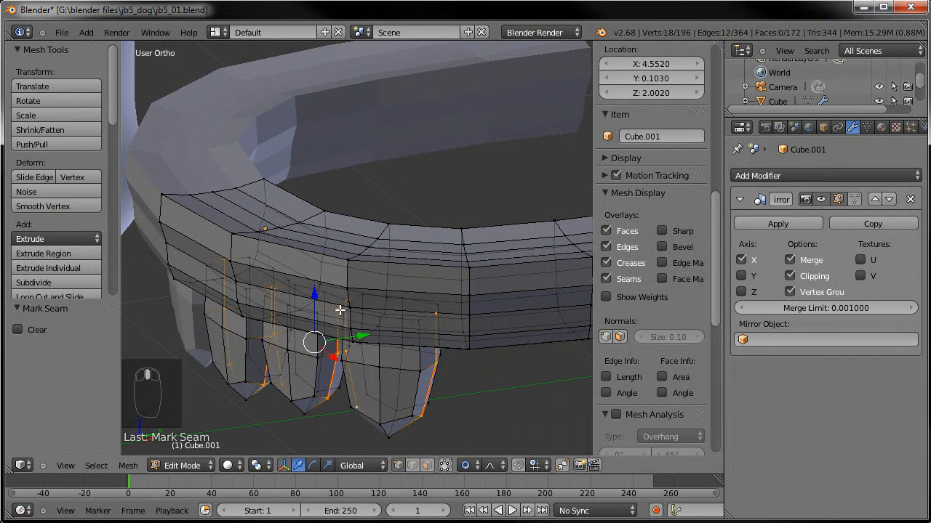
alt+click(185, 237)
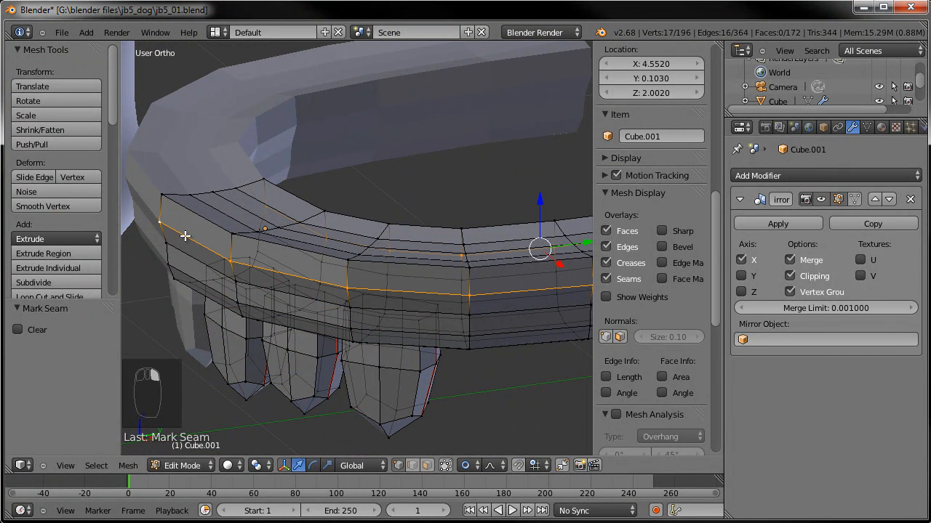
alt+click(200, 215)
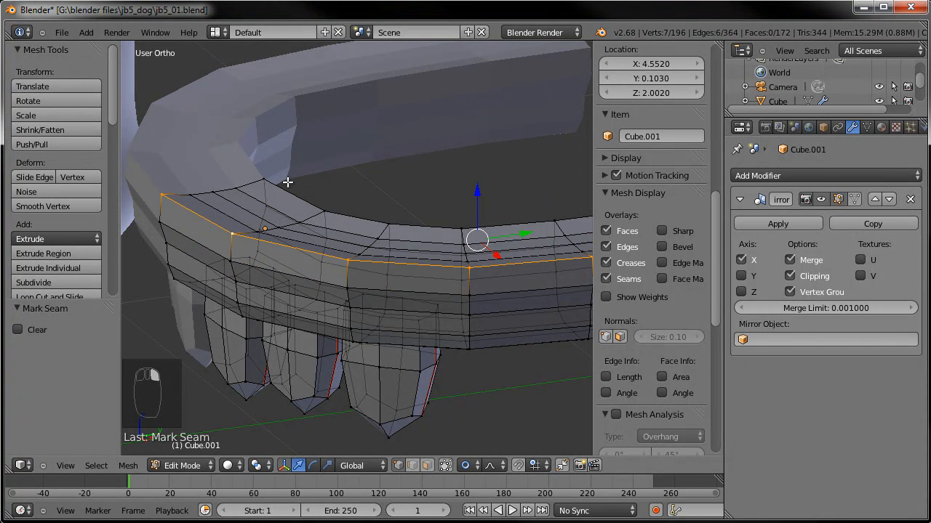
middle_drag(293, 184, 282, 252)
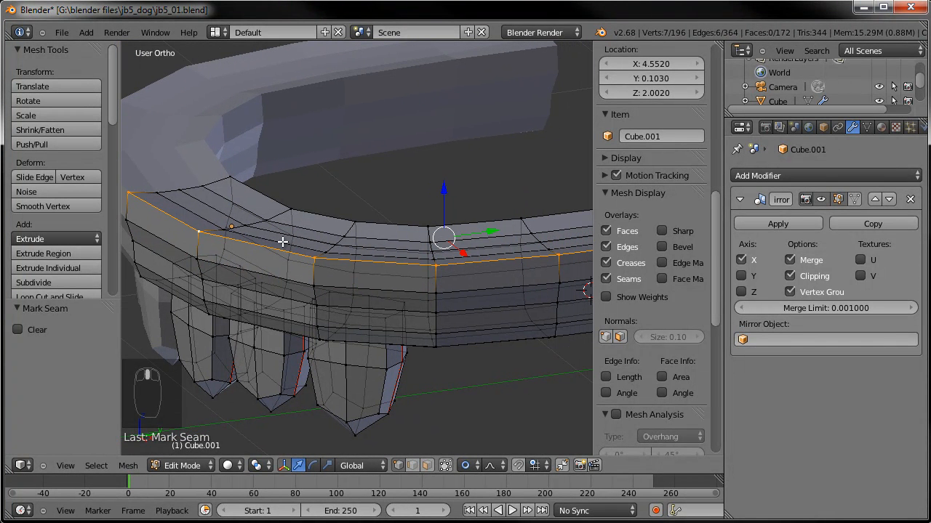
- Switch to face selection and select all upper faces of the first two gum segments from the mirror line
click(427, 465)
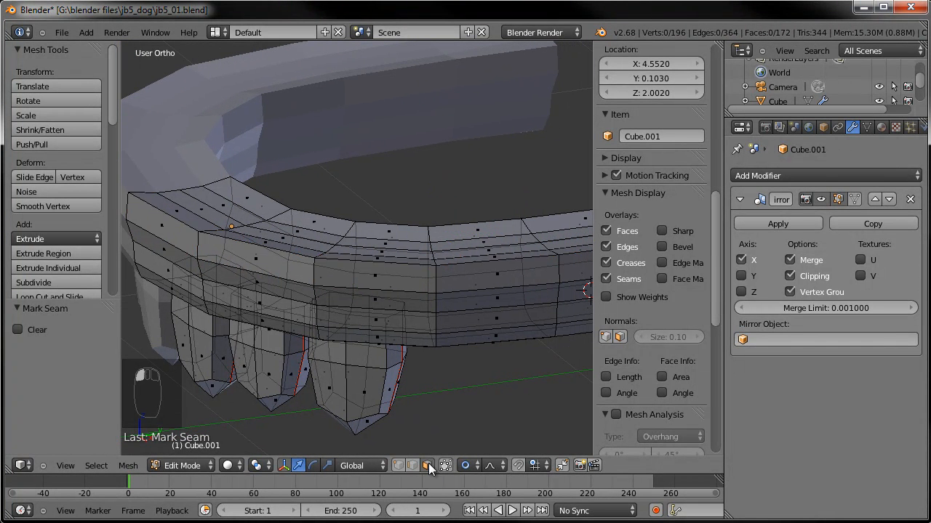
click(182, 208)
shift+right_click(209, 202)
shift+right_click(241, 198)
shift+right_click(228, 205)
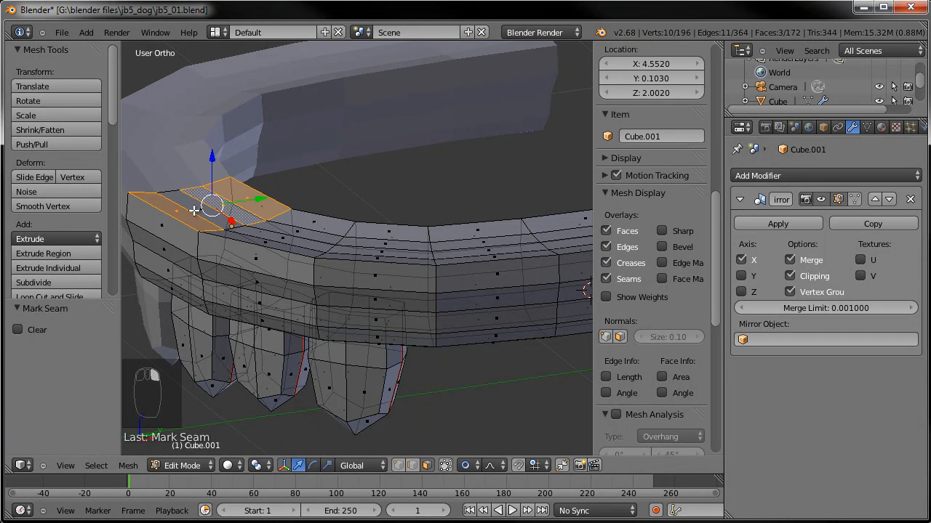
shift+right_click(200, 211)
shift+right_click(271, 243)
shift+right_click(280, 235)
shift+right_click(295, 229)
shift+right_click(309, 222)
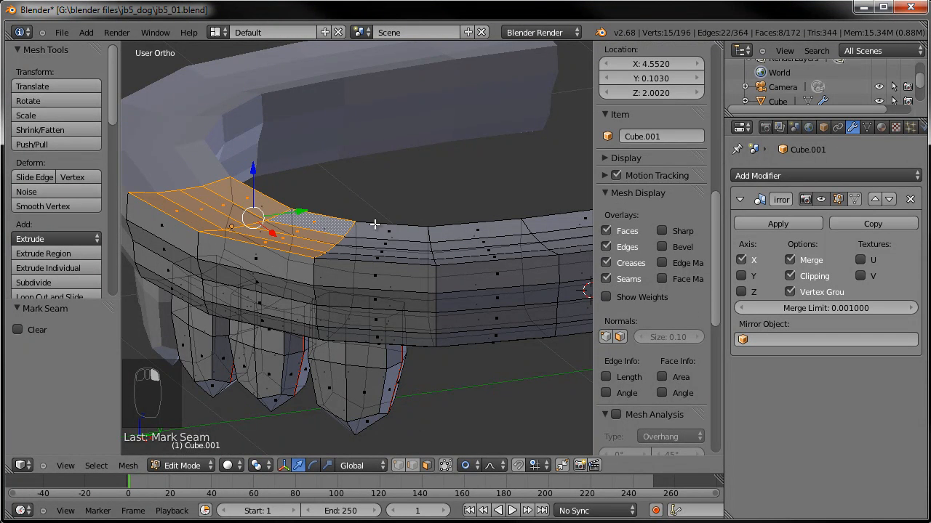
- Add all upper faces of the third and fourth gum segments from the mirror line to the face selection
shift+right_click(377, 226)
shift+right_click(382, 243)
shift+right_click(378, 252)
shift+right_click(375, 259)
shift+right_click(474, 258)
key(ctrl+z)
shift+right_click(500, 256)
shift+right_click(490, 250)
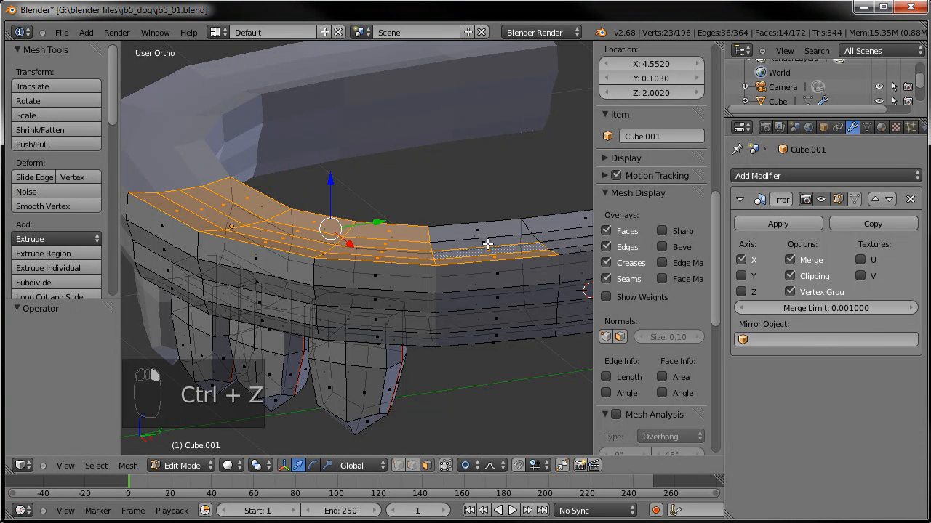
shift+right_click(481, 232)
shift+right_click(494, 227)
- Add the upper faces of the last two gum segments to the selection and delete all selected faces
shift+middle_drag(494, 228, 319, 233)
shift+right_click(362, 218)
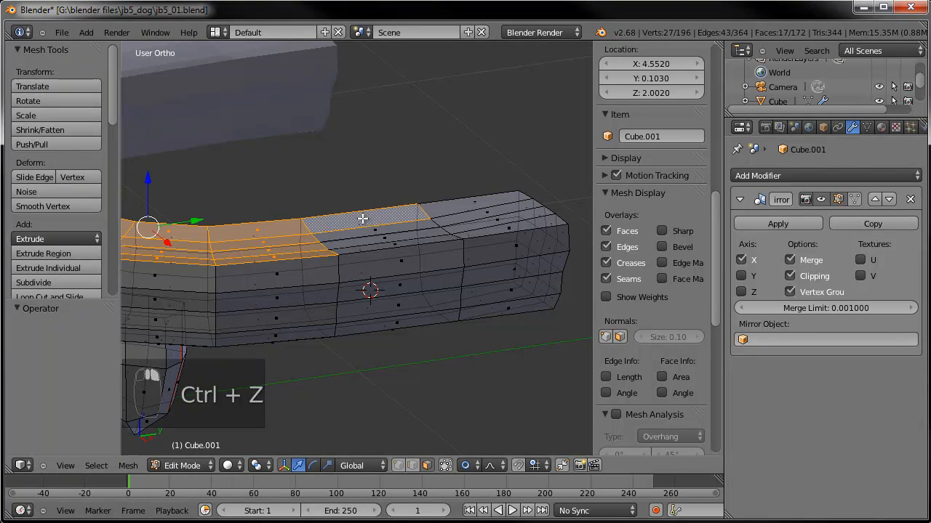
shift+right_click(374, 228)
shift+right_click(392, 242)
shift+right_click(425, 244)
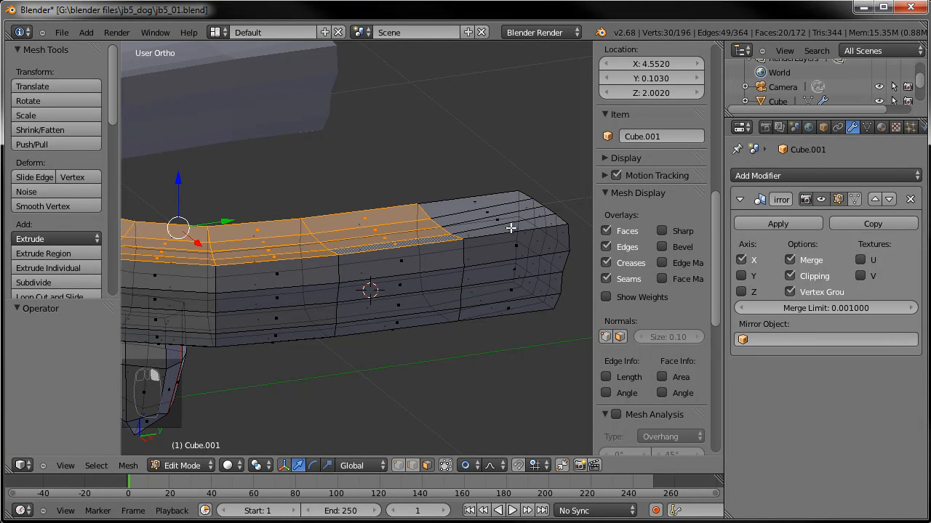
shift+right_click(508, 227)
shift+right_click(496, 216)
shift+right_click(483, 207)
shift+right_click(474, 203)
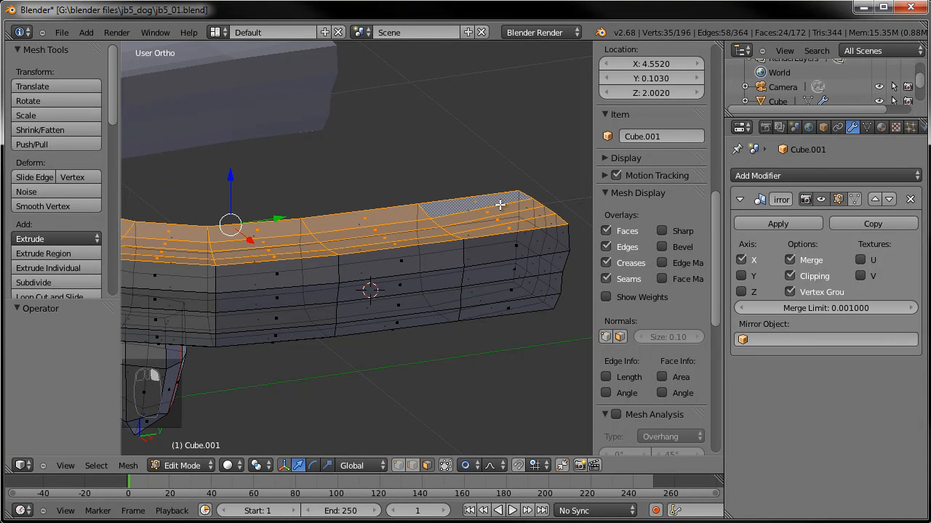
key(Delete)
click(478, 240)
middle_drag(478, 240, 405, 271)
key(Tab)
middle_drag(316, 291, 311, 231)
scroll(295, 299, down, 5)
middle_drag(295, 304, 311, 271)
scroll(359, 277, up, 3)
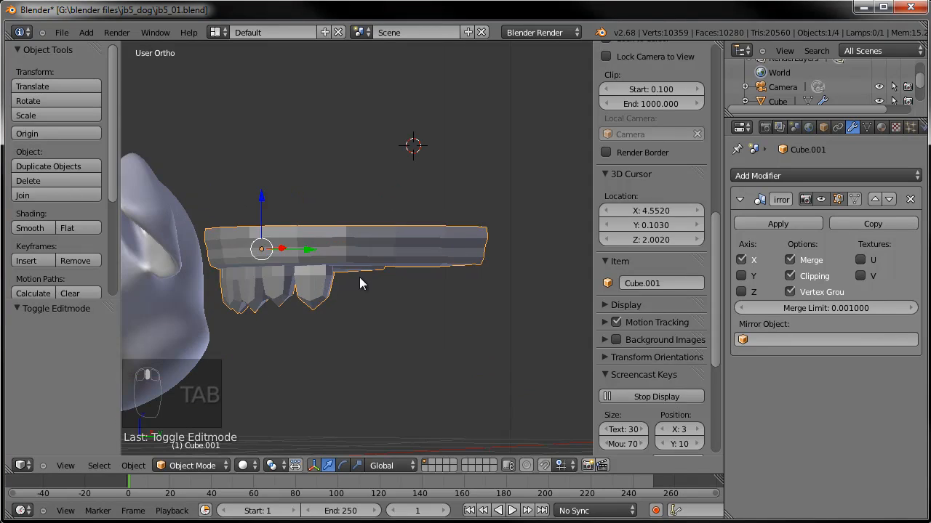
- Shift the gum's open upper edge loop along the vertical axis with proportional editing
key(Tab)
alt+right_click(353, 219)
middle_drag(363, 226, 349, 251)
key(g)
middle_click(351, 250)
scroll(351, 244, down, 11)
click(351, 237)
middle_drag(351, 240, 361, 283)
key(Tab)
middle_drag(334, 316, 577, 235)
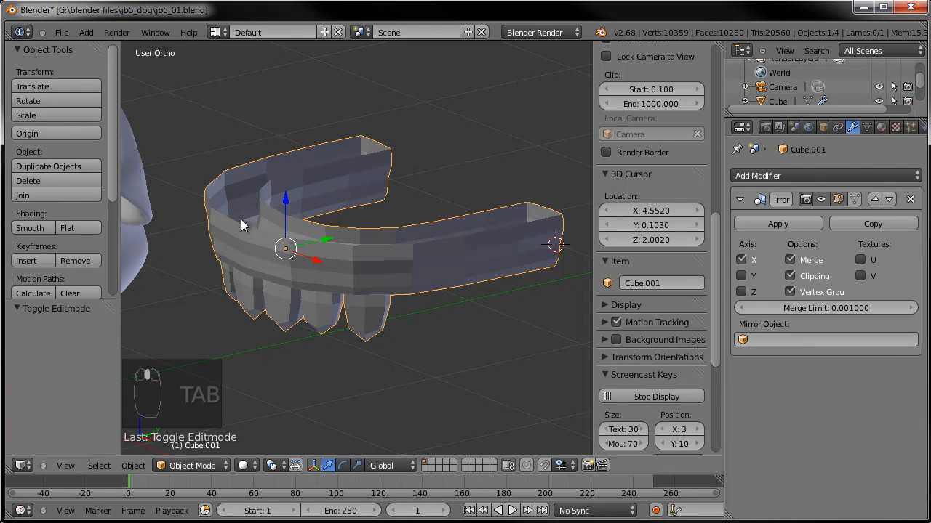
- Mark the central vertical edge line on the gum's rear end face as a seam and clear the selection
middle_drag(349, 305, 228, 325)
scroll(374, 295, up, 2)
key(Tab)
scroll(320, 269, up, 2)
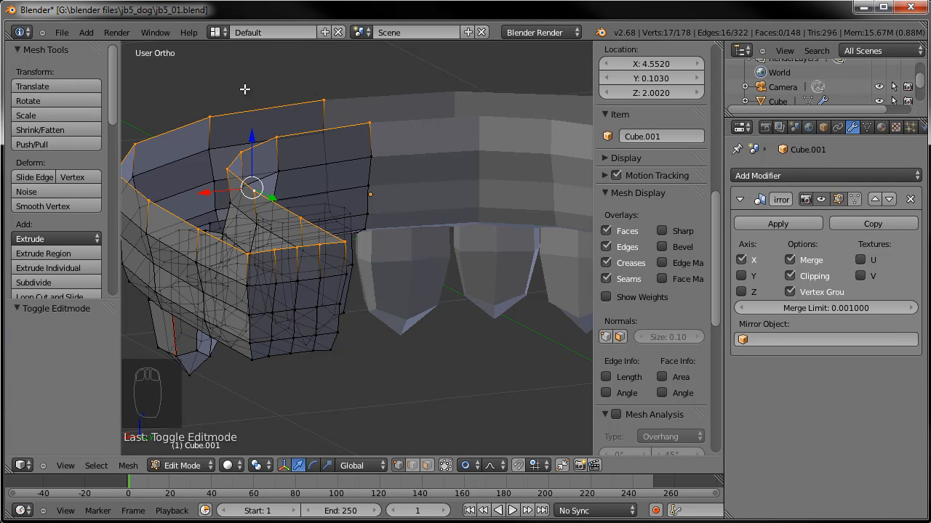
middle_drag(309, 290, 273, 207)
middle_drag(289, 260, 274, 247)
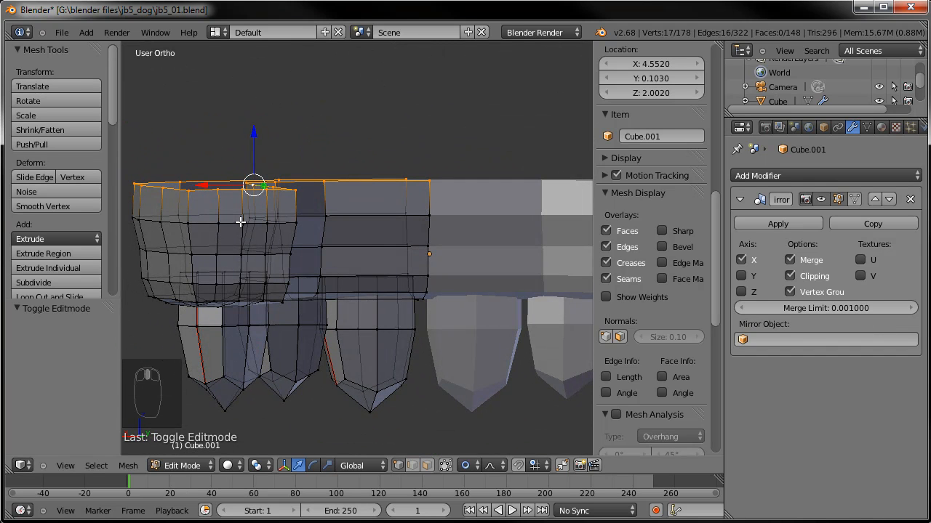
right_click(243, 191)
ctrl+right_click(244, 255)
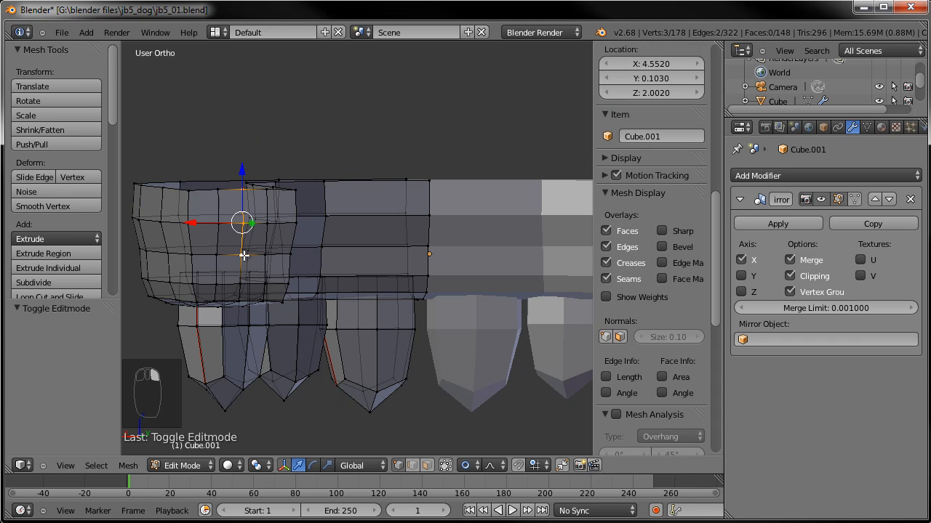
shift+right_click(243, 284)
shift+right_click(240, 295)
middle_drag(289, 266, 198, 169)
key(ctrl+z)
shift+right_click(231, 186)
key(ctrl+e)
click(278, 213)
key(a)
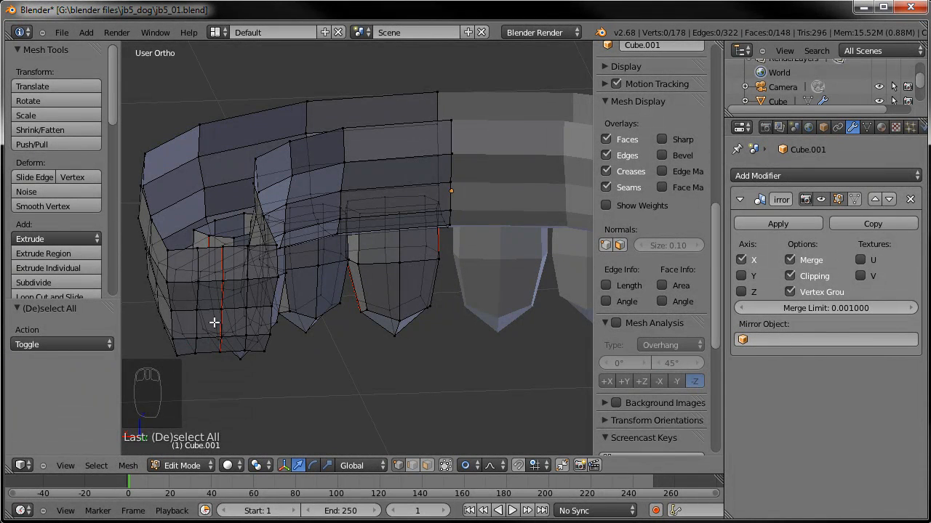
- Duplicate the whole third tooth onto the next gum segment in top view and rotate the copy by about -27.6°
middle_drag(166, 214, 444, 294)
drag(483, 312, 347, 305)
right_click(370, 321)
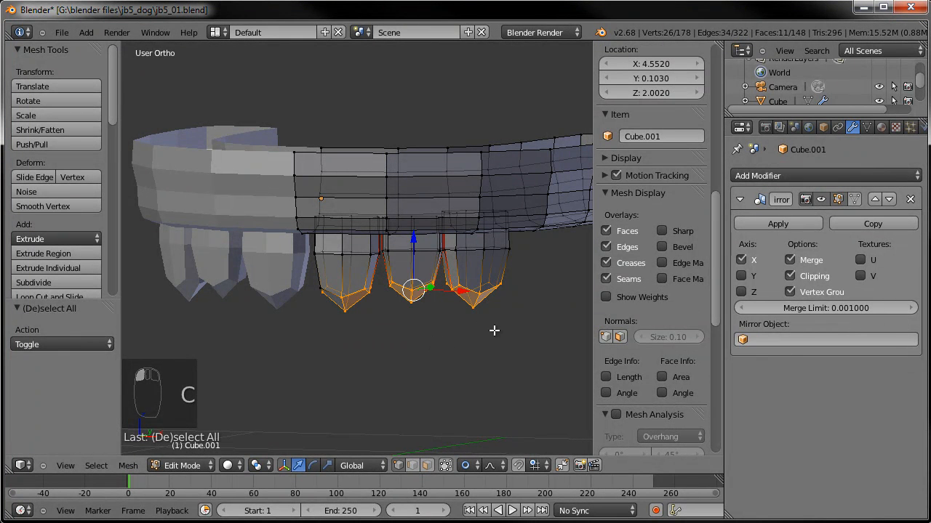
right_click(474, 308)
key(ctrl+l)
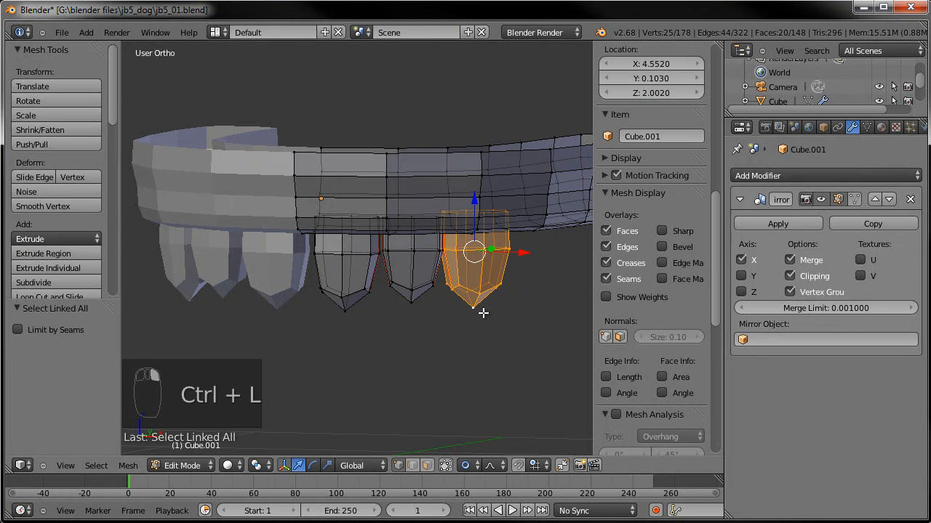
key(KP_7)
key(shift+d)
click(402, 286)
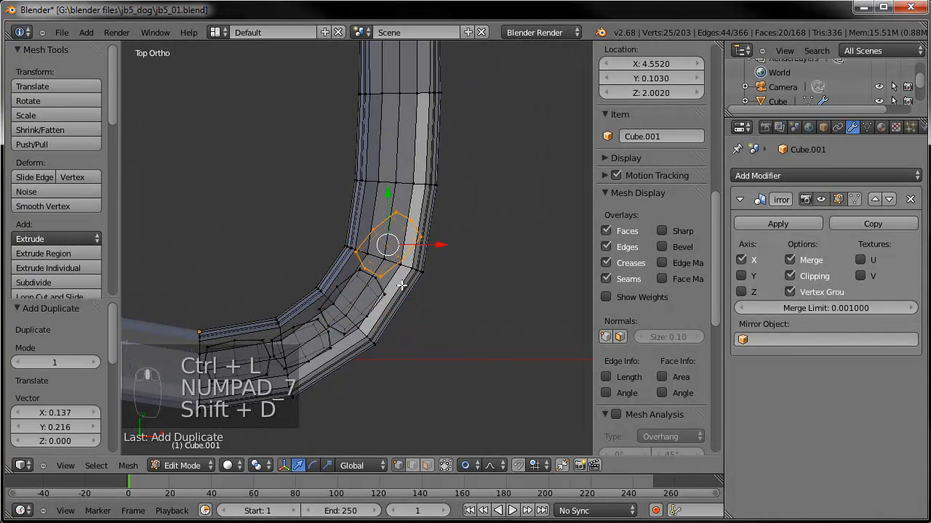
key(r)
click(420, 249)
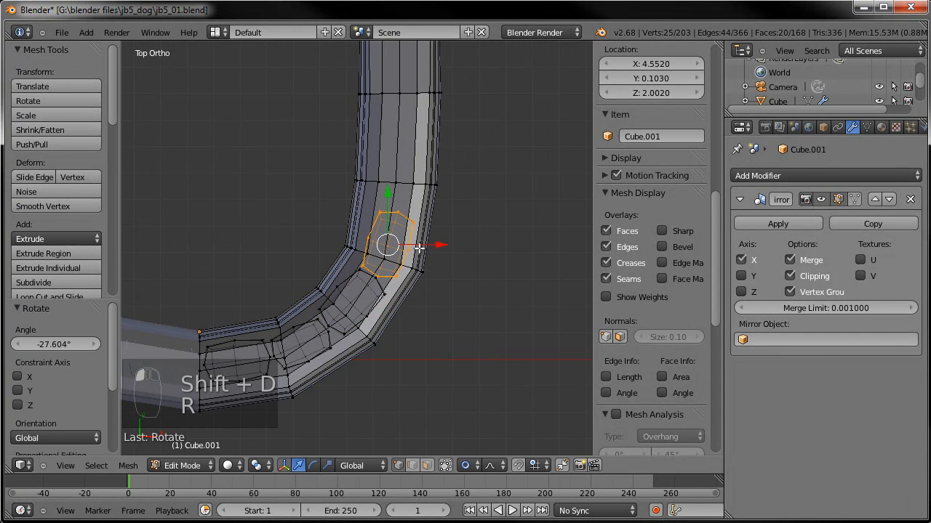
- Duplicate the fourth tooth farther back along the gum, then rotate and shift the copy to follow the curve
key(shift+d)
click(449, 202)
key(r)
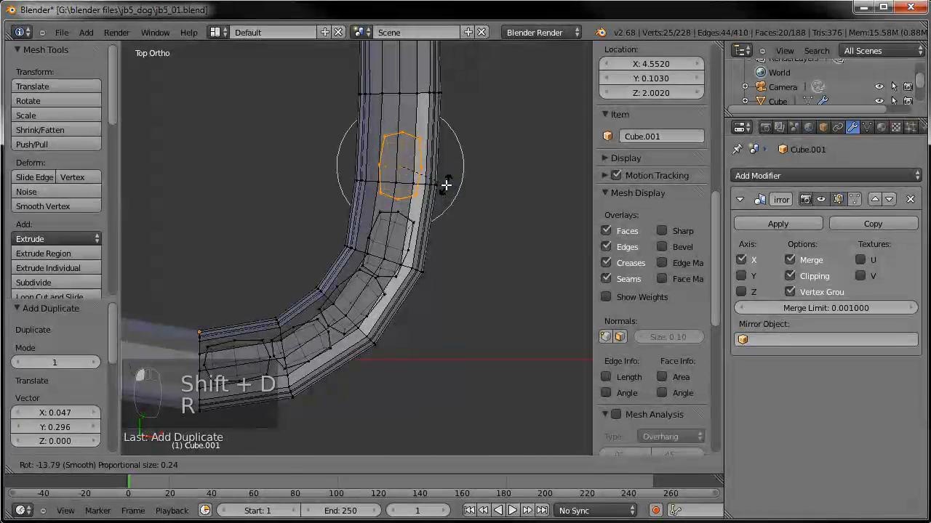
click(445, 190)
key(g)
click(444, 194)
shift+middle_drag(445, 194, 452, 315)
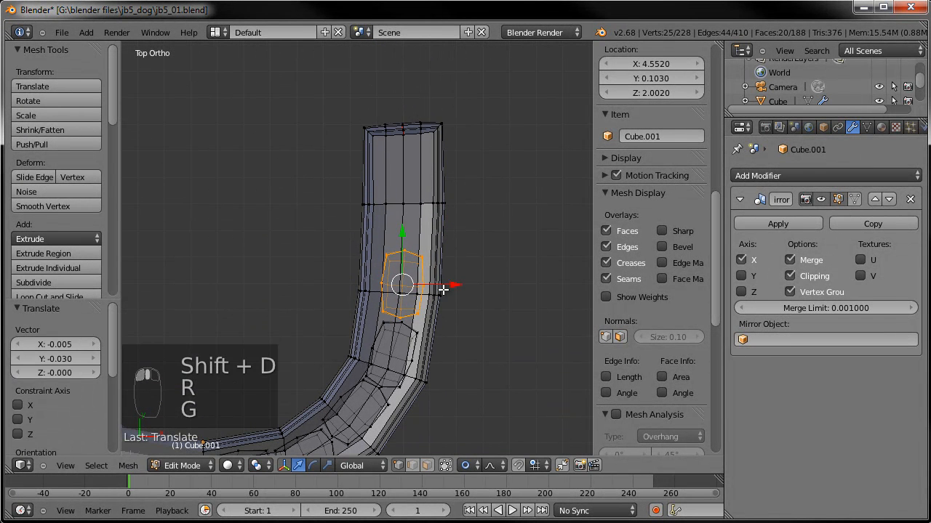
- Duplicate the fifth tooth onto the straight part of the gum, align the copy with the arch and shrink it slightly
key(shift+d)
click(444, 210)
key(r)
click(444, 222)
key(g)
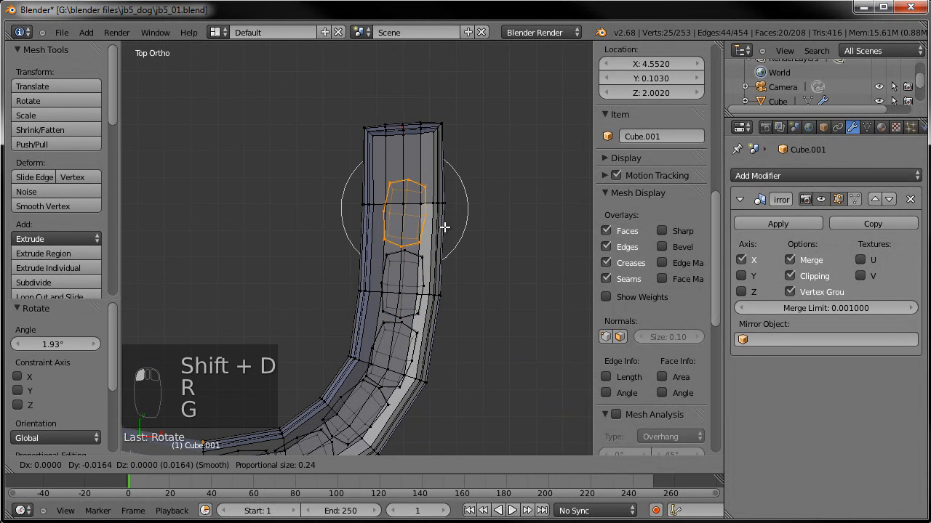
click(439, 216)
key(r)
click(445, 224)
key(s)
key(s)
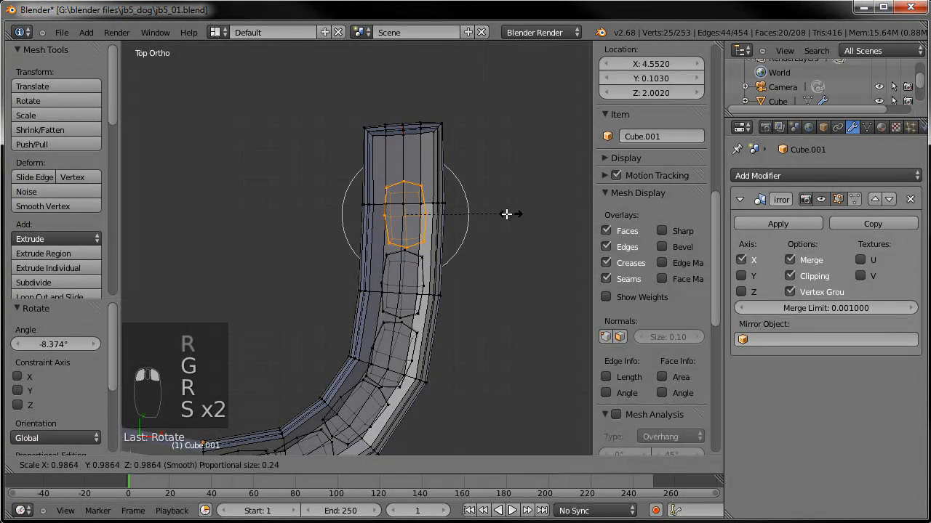
click(499, 216)
key(g)
key(r)
click(499, 216)
- Duplicate the sixth tooth to the rear end of the gum, then shrink, shift and rotate the copy
key(shift+d)
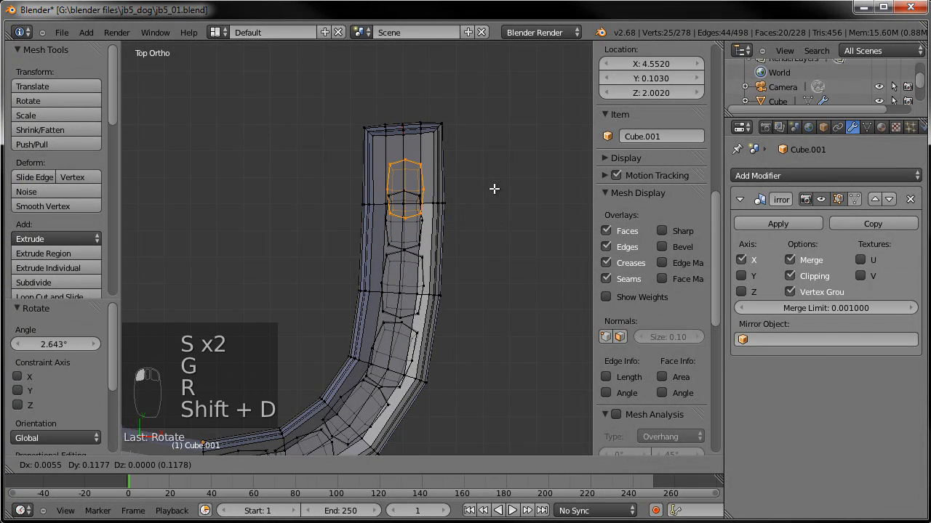
click(493, 165)
key(s)
click(483, 162)
key(g)
click(482, 167)
key(r)
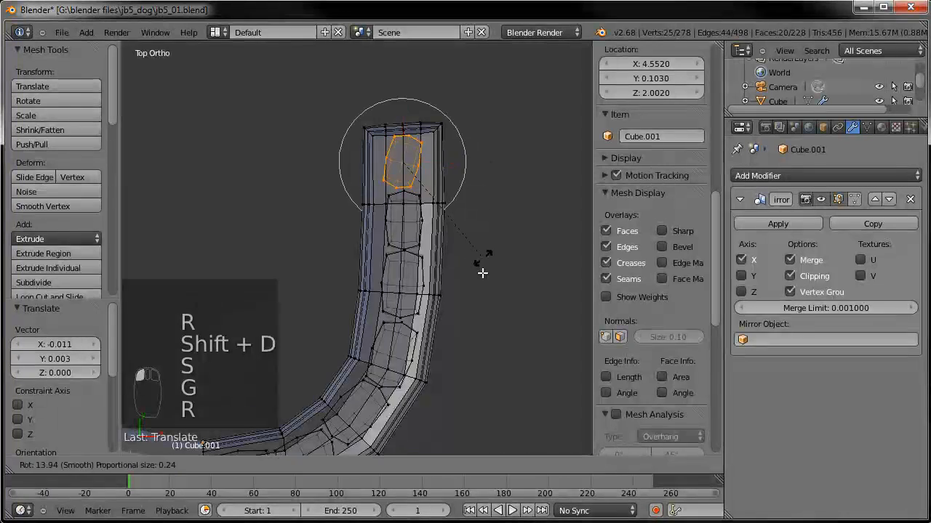
click(478, 277)
- Stretch the whole third tooth along Z by a factor of 1.373 and rotate it slightly
key(Tab)
scroll(441, 405, down, 3)
middle_drag(440, 405, 426, 294)
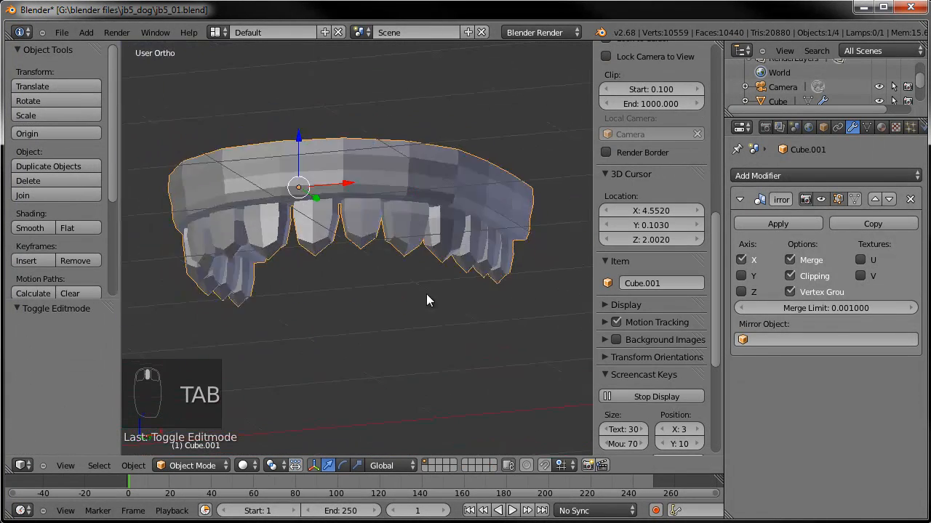
scroll(426, 308, up, 2)
key(Tab)
right_click(436, 287)
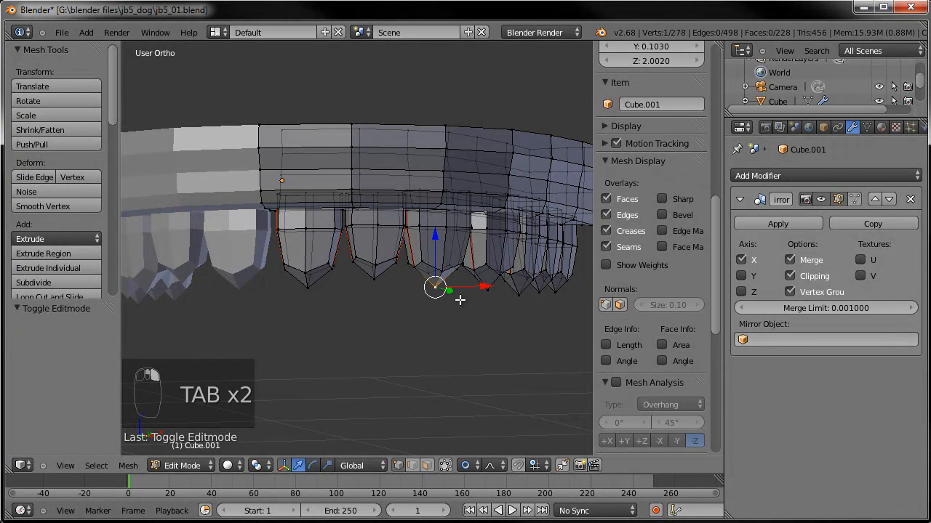
key(ctrl+l)
key(s)
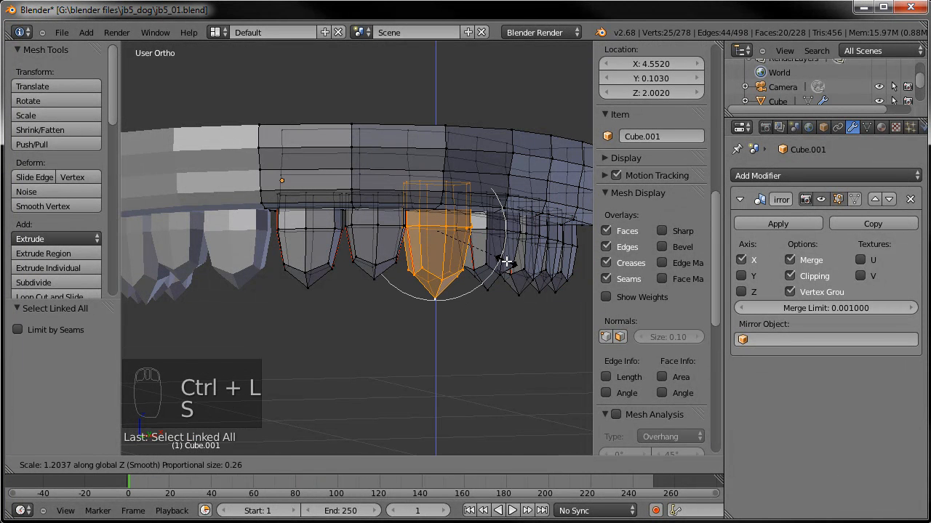
click(517, 262)
key(r)
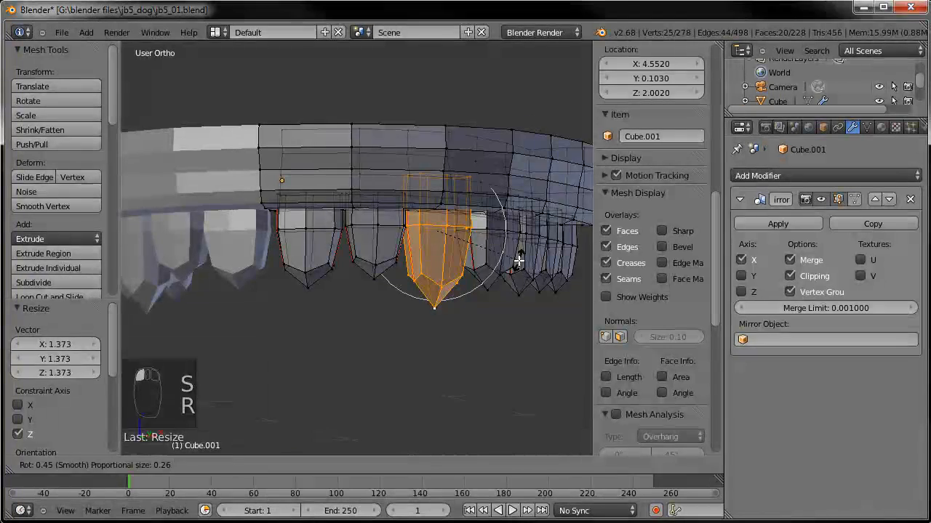
click(519, 256)
key(Tab)
scroll(445, 311, down, 2)
middle_drag(485, 297, 436, 306)
scroll(409, 315, down, 2)
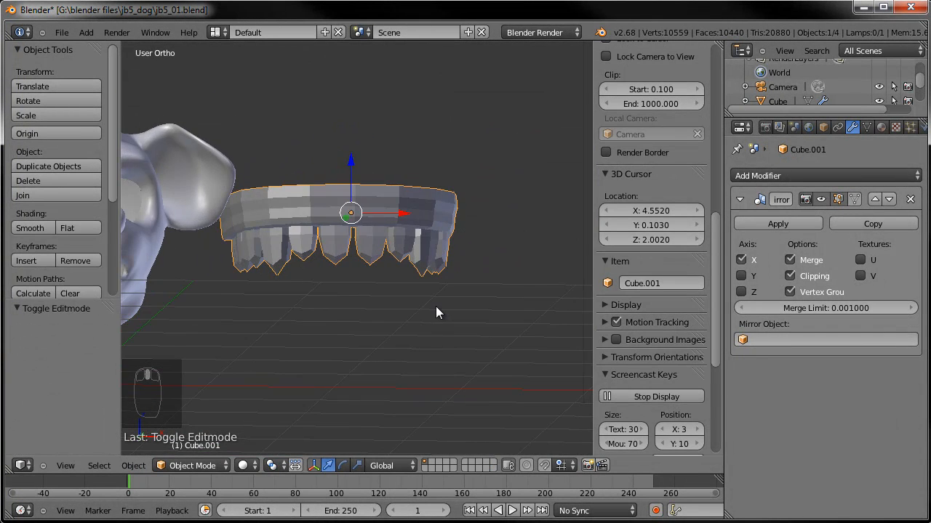
- Select the entire gum and teeth mesh and duplicate it about 0.68 units straight down in front view
key(KP_1)
key(Tab)
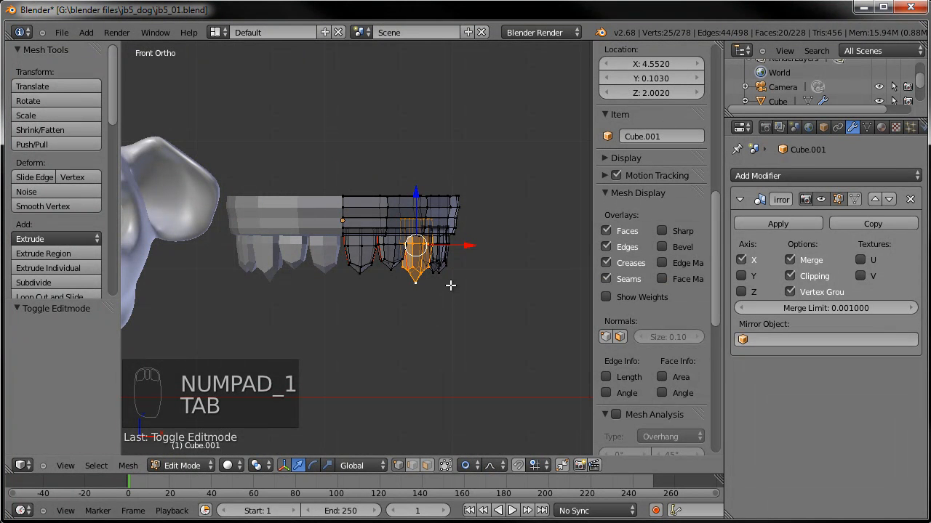
key(ctrl+a)
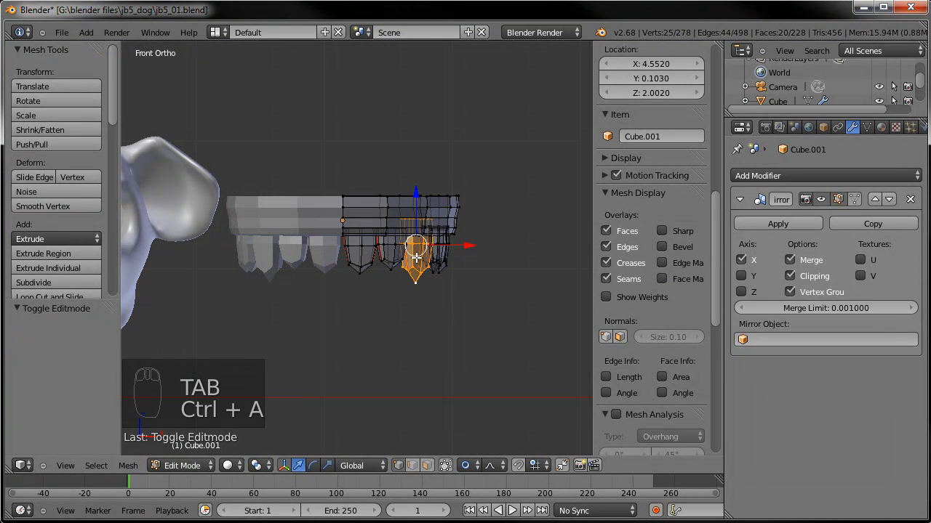
key(a)
key(a)
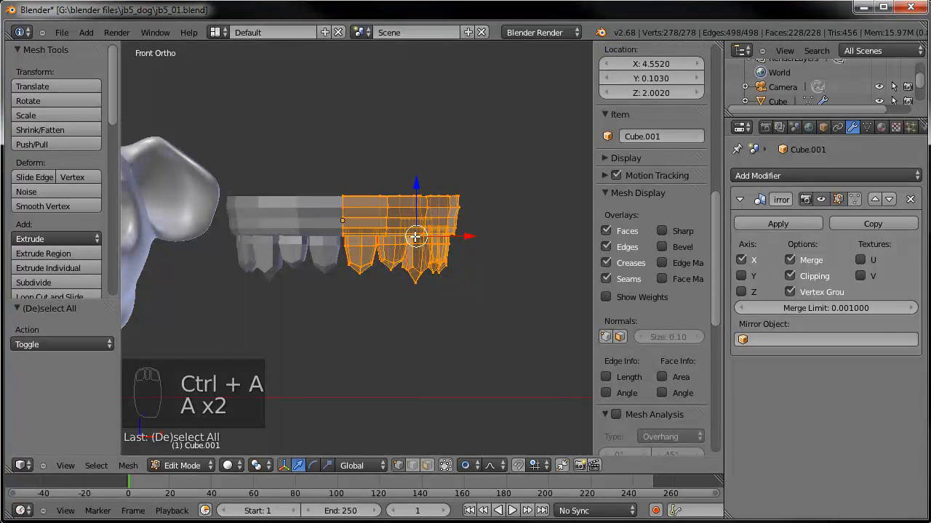
key(shift+d)
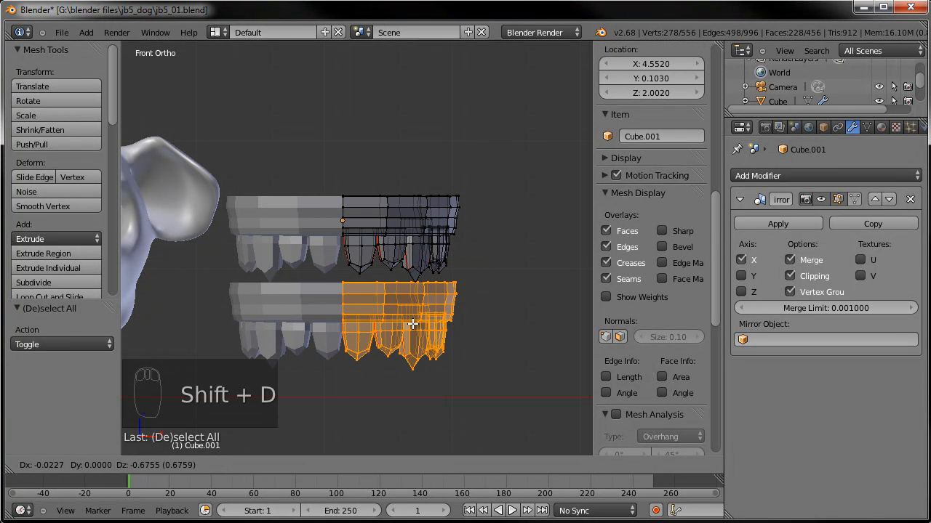
click(414, 323)
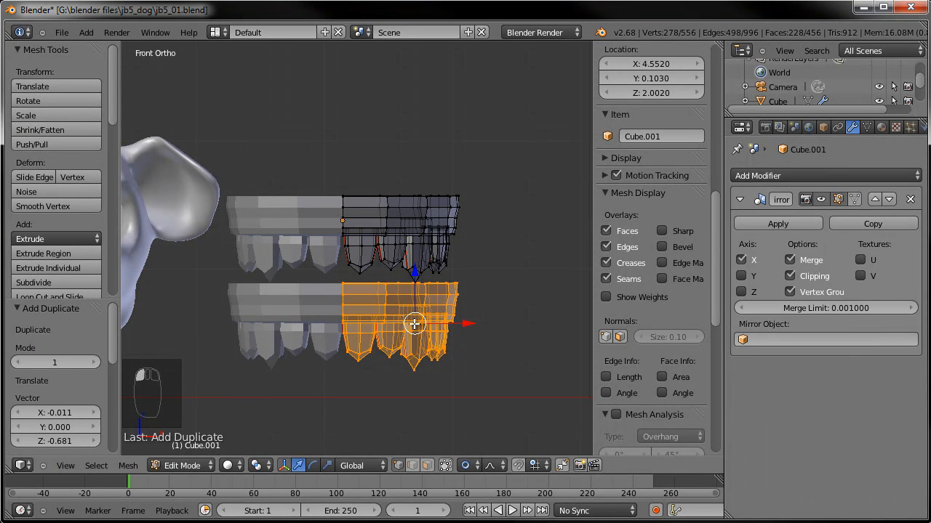
- Flip the duplicated gum and teeth upside down by scaling them by -1 along Z
key(s)
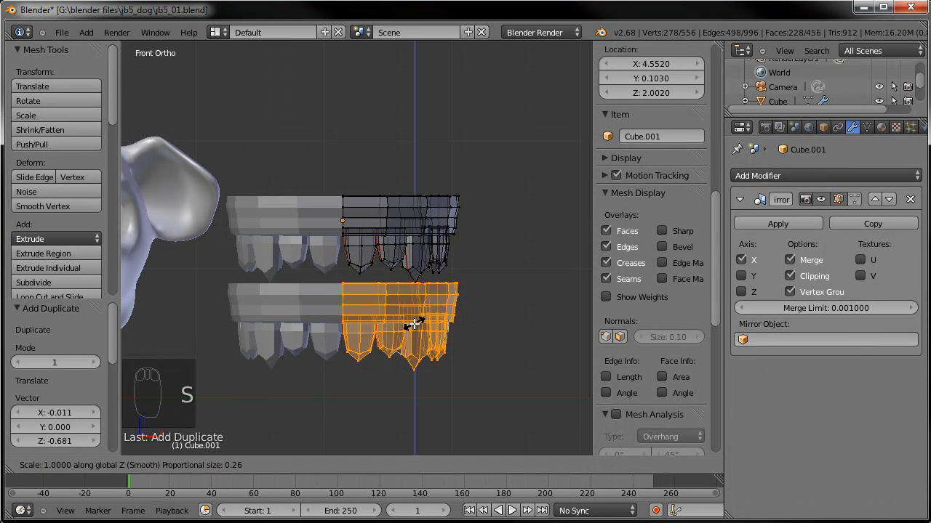
text(-1)
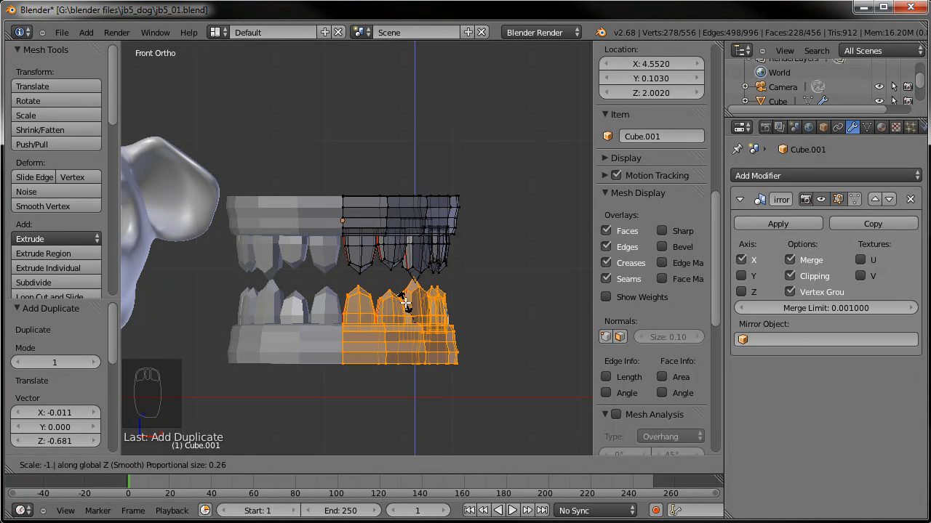
click(405, 303)
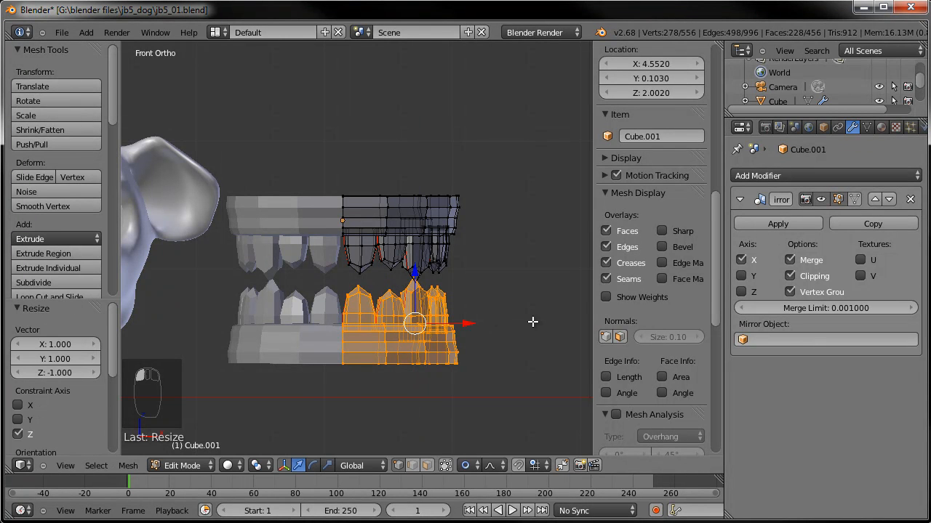
- Turn on the display of face normals and deselect the whole mesh
middle_drag(481, 309, 465, 321)
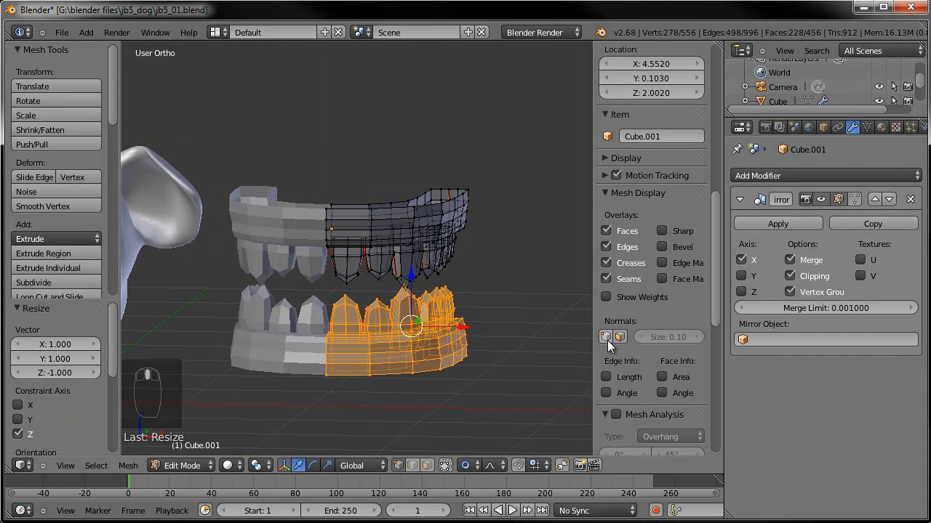
key(a)
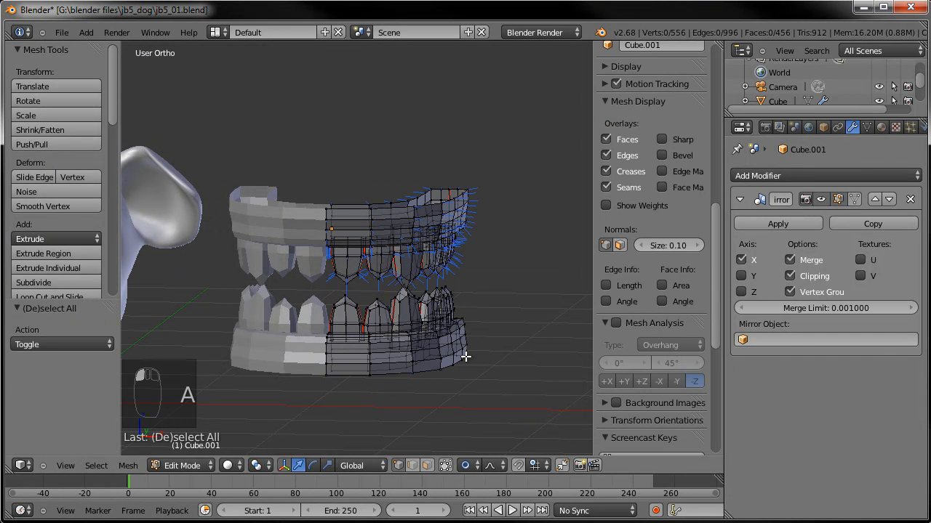
- Recalculate the normals of the entire gum and teeth mesh so they all face outward, then clear the selection
scroll(465, 384, up, 4)
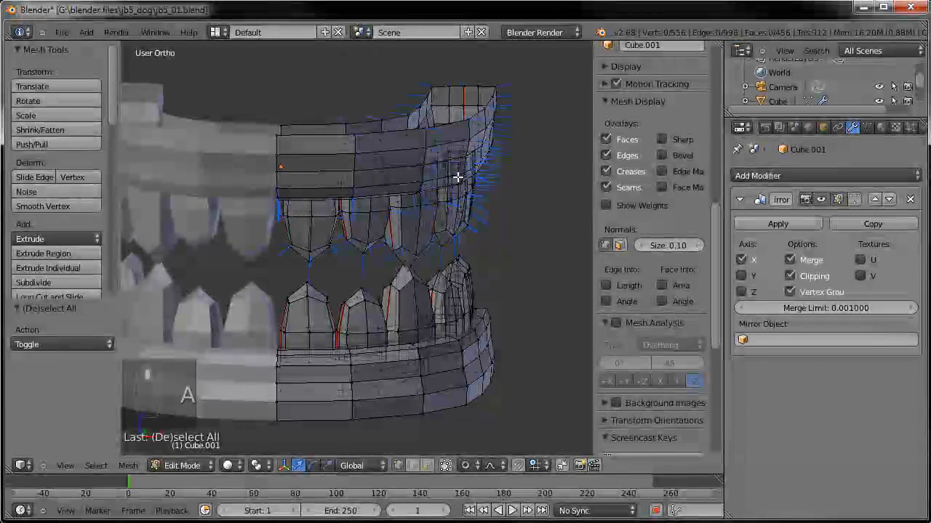
middle_drag(460, 418, 434, 345)
key(a)
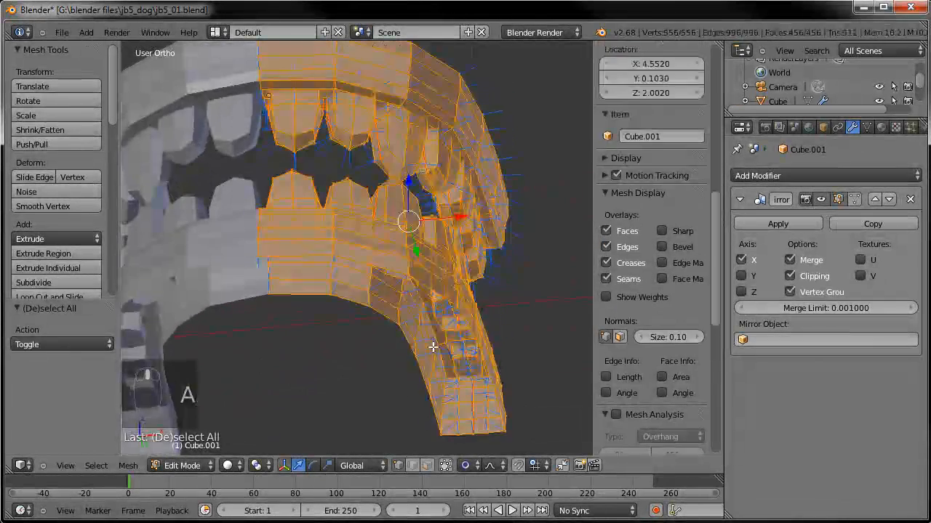
key(ctrl+n)
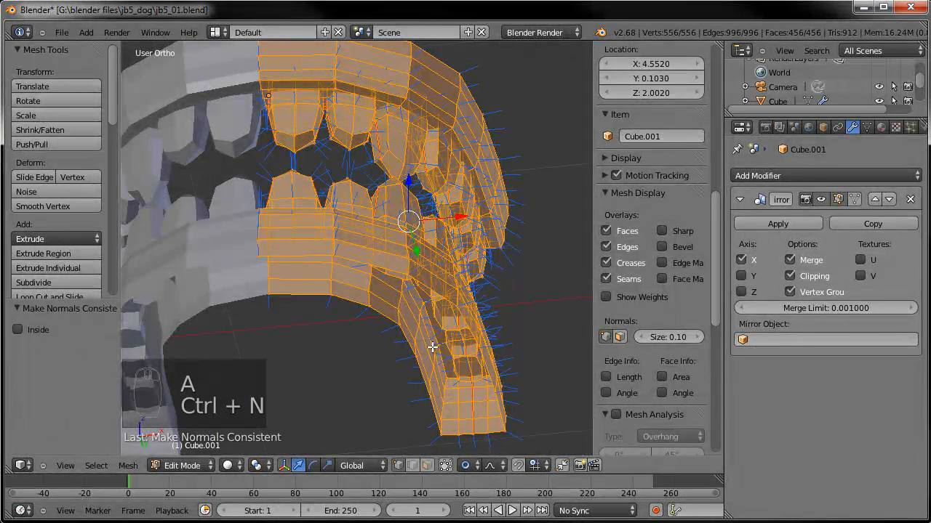
key(a)
- Select the entire lower gum with its teeth and scale it down uniformly to about 0.965 in front view
middle_drag(344, 276, 471, 321)
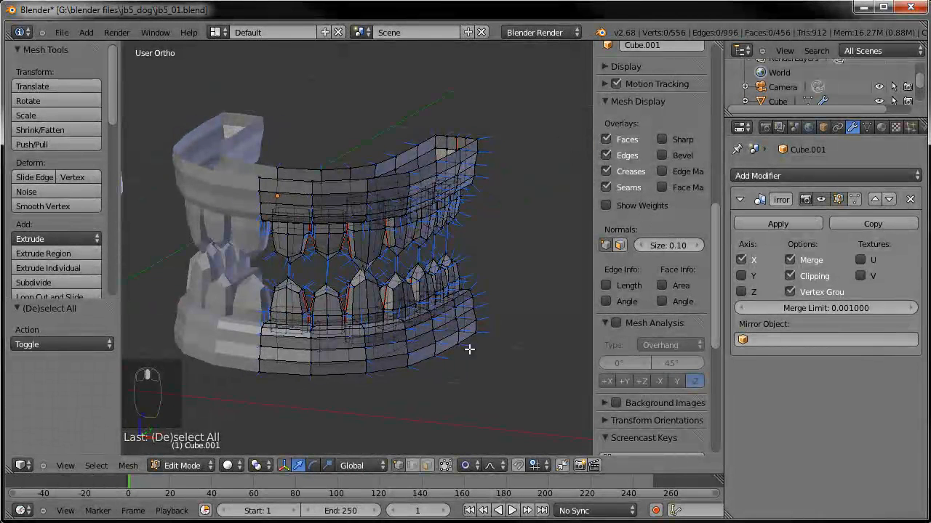
mouse_move(466, 296)
mouse_down()
mouse_move(408, 327)
mouse_move(291, 349)
mouse_move(359, 337)
mouse_up()
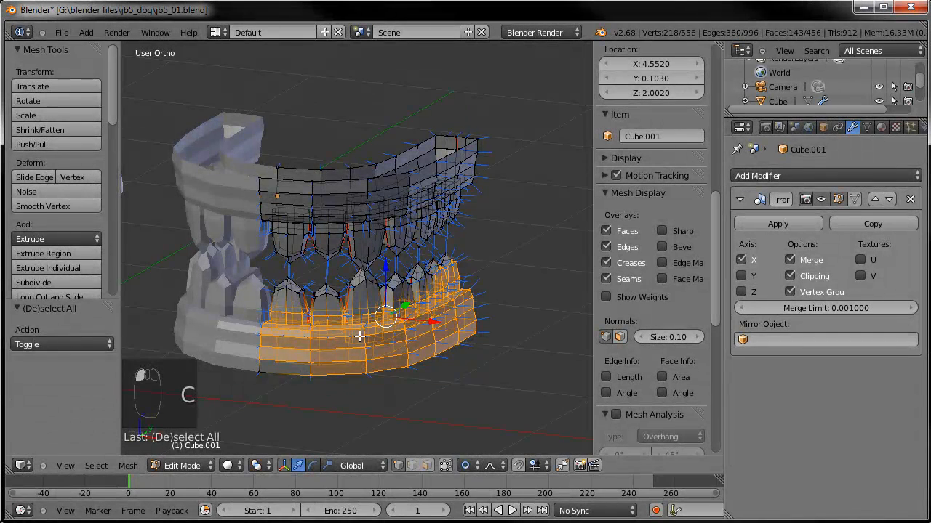
key(ctrl+l)
middle_drag(401, 339, 480, 306)
key(s)
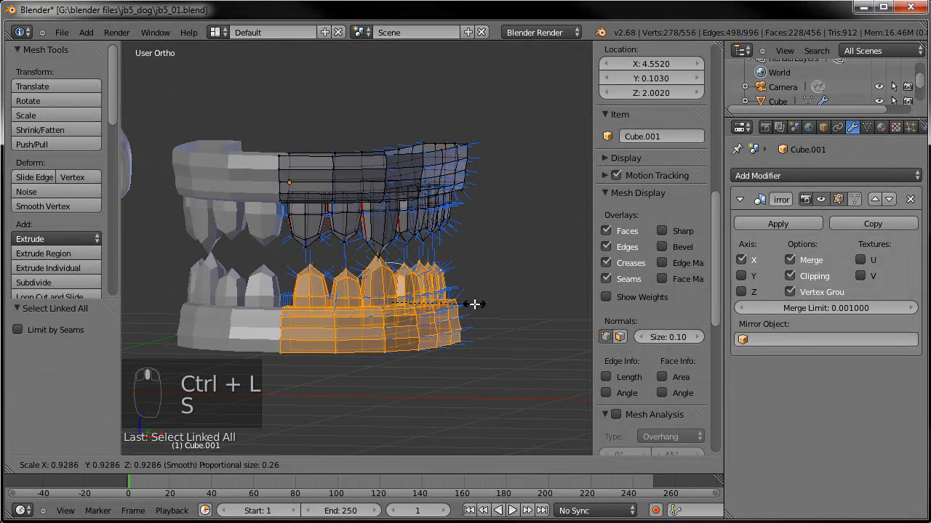
right_click(474, 304)
key(KP_1)
key(s)
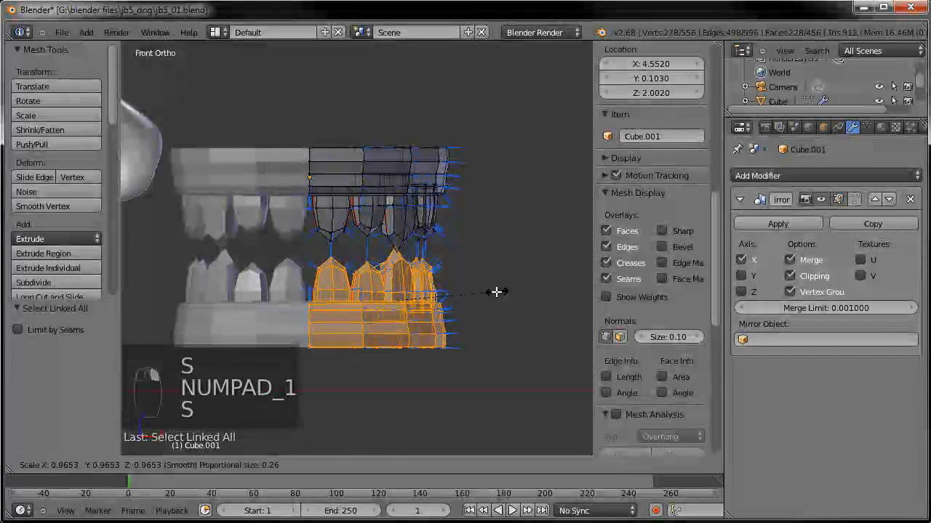
click(496, 290)
- Scale the lower gum and teeth by a further 0.935 and shift them slightly toward the mirror centre
key(g)
click(492, 291)
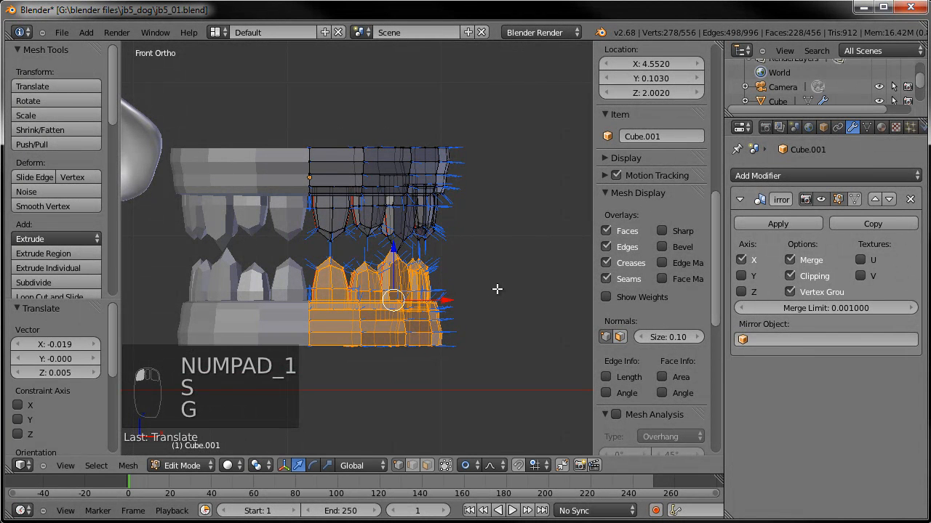
key(s)
click(499, 286)
key(g)
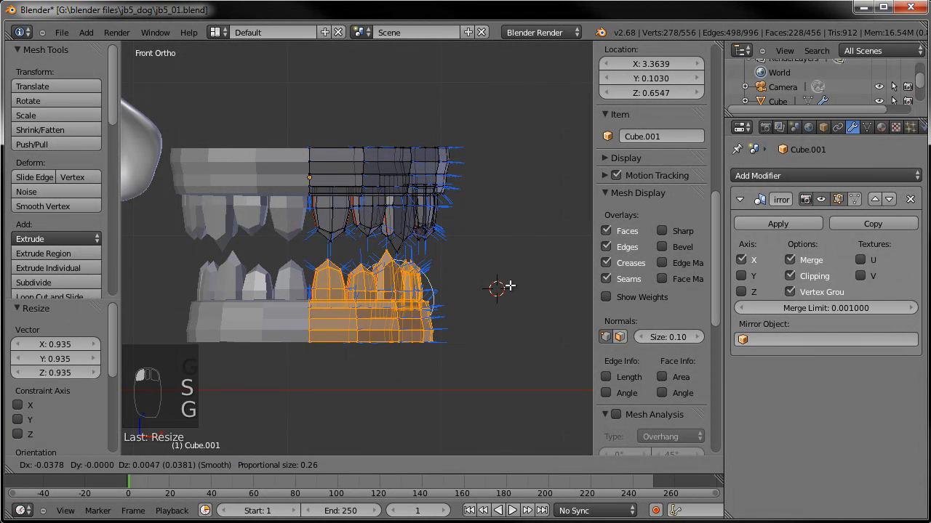
click(509, 286)
- Raise the lower gum about 0.175 units toward the upper teeth in side view, then rotate and nudge it slightly
key(KP_3)
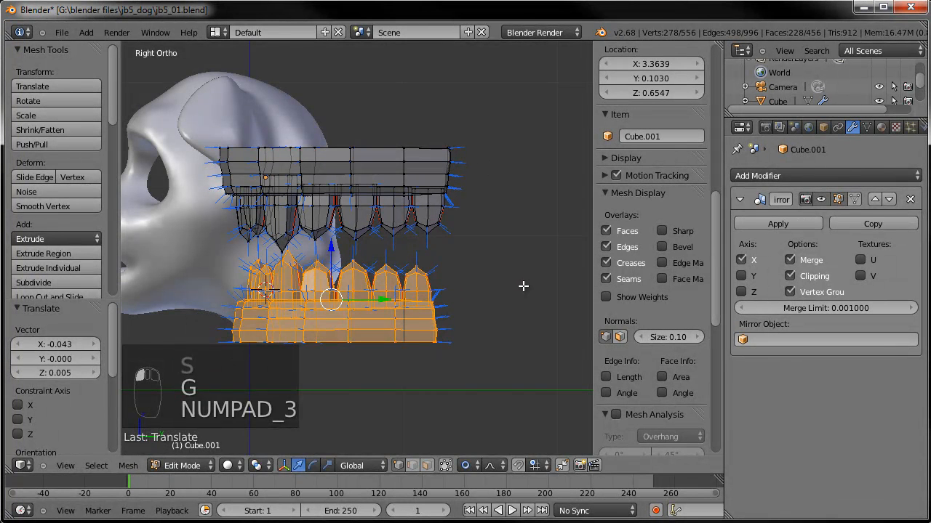
key(g)
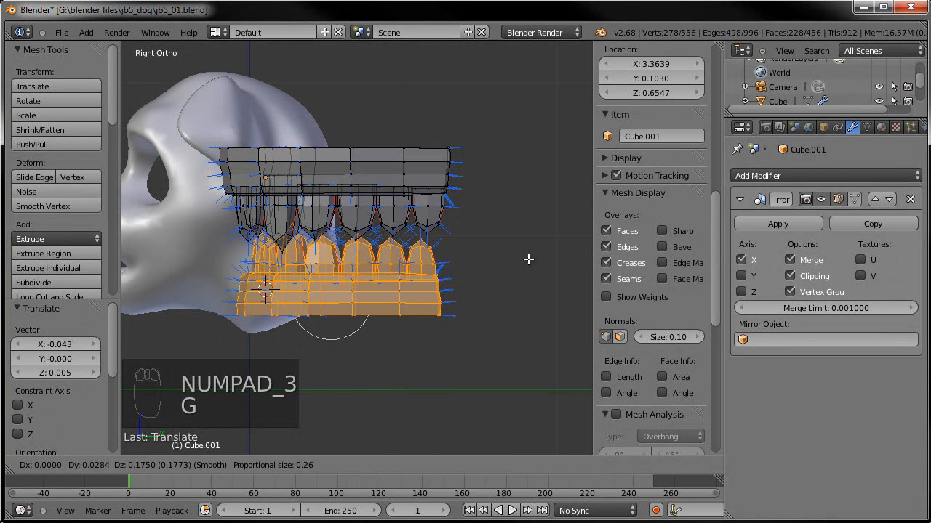
click(529, 258)
key(r)
click(499, 247)
key(g)
click(501, 244)
- Adjust the lower gum's height along Z against the upper teeth and deselect the mesh
middle_drag(442, 259, 578, 266)
key(g)
key(z)
click(329, 279)
key(a)
- Leave mesh editing and scale the complete gums and teeth object by about 0.394
key(Tab)
middle_drag(326, 282, 364, 337)
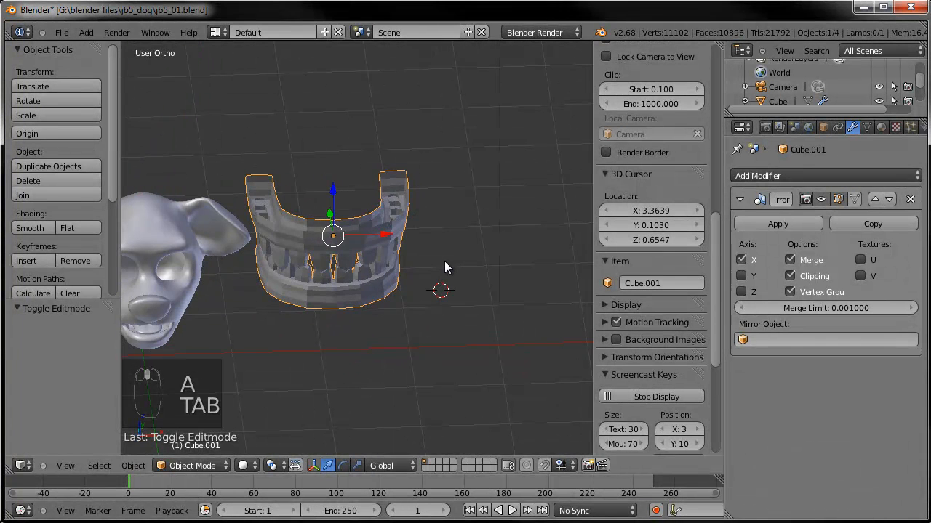
key(s)
click(371, 259)
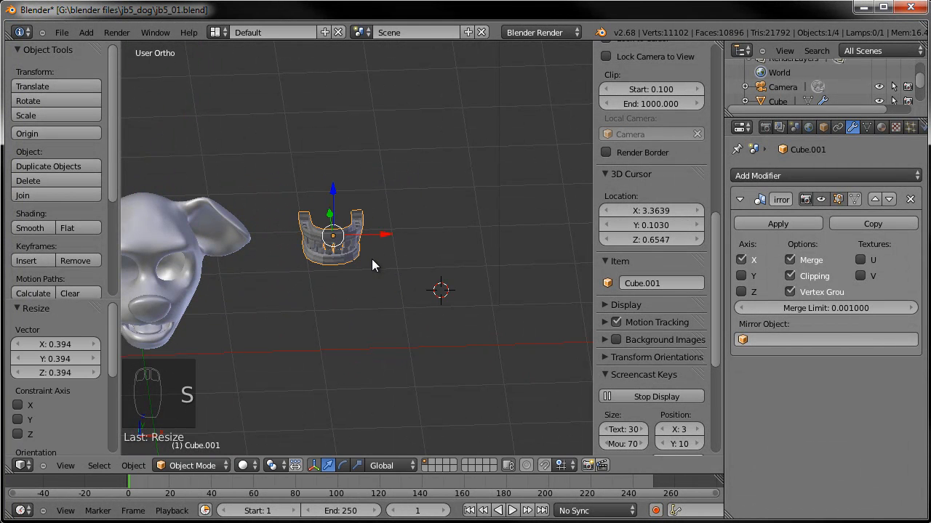
- Move the gums object in top view onto the centre of the dog's head, over the muzzle
key(KP_7)
key(g)
click(267, 286)
shift+middle_drag(267, 286, 503, 237)
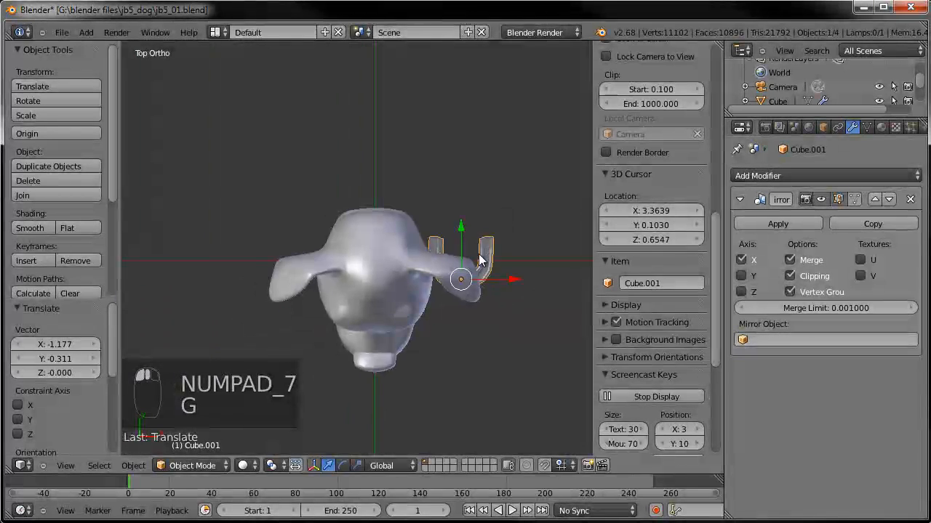
key(g)
click(389, 323)
- Lower the gums object about 0.471 units along Z into the dog's mouth opening
middle_drag(389, 322, 495, 207)
scroll(439, 242, up, 2)
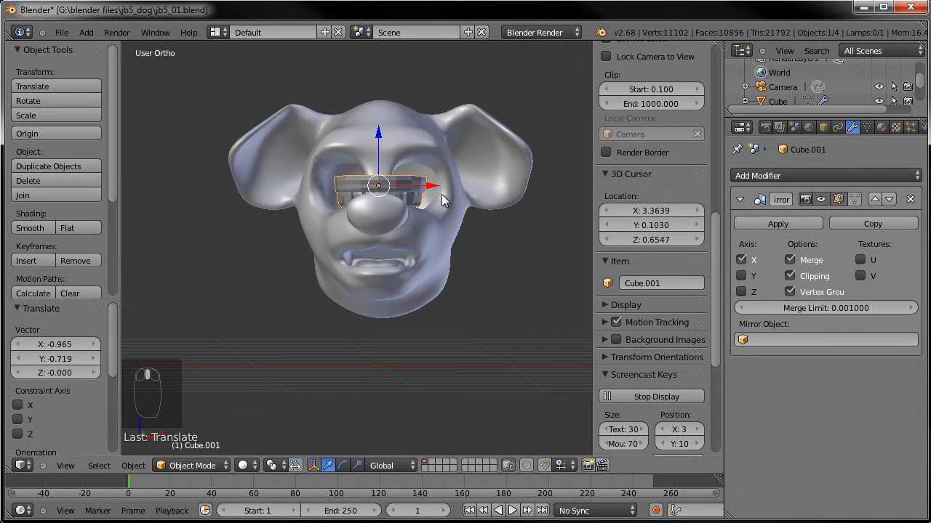
middle_drag(393, 184, 409, 269)
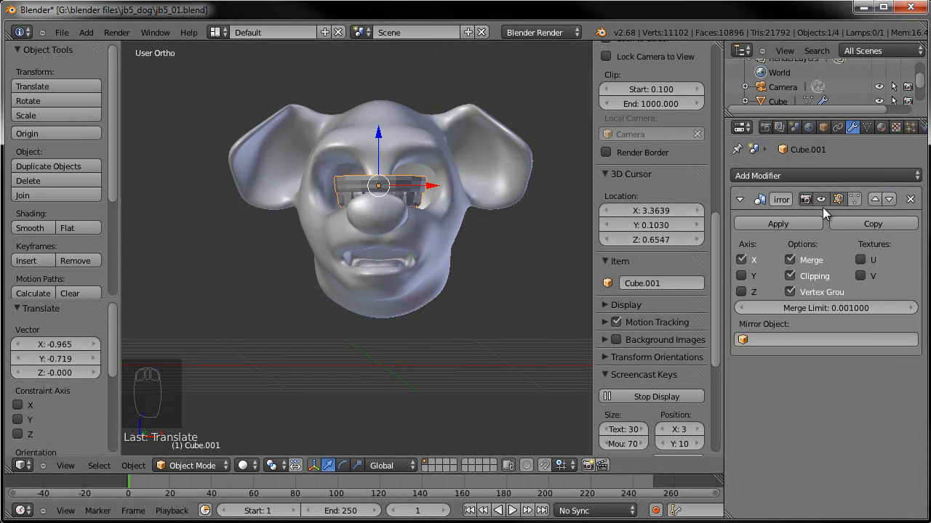
drag(377, 132, 393, 190)
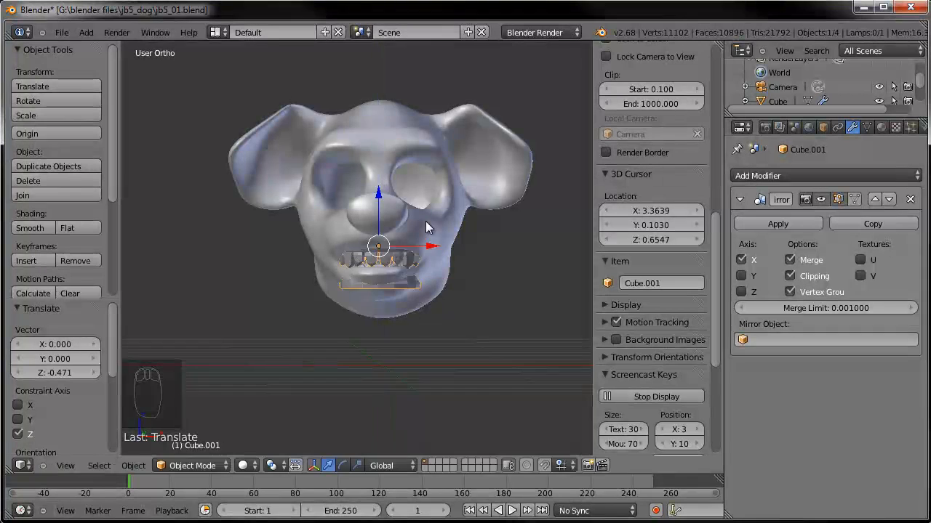
- Rescale the gums object slightly and nudge it up about 0.011 units to fit the mouth
scroll(426, 221, up, 4)
key(s)
click(492, 255)
key(g)
click(492, 253)
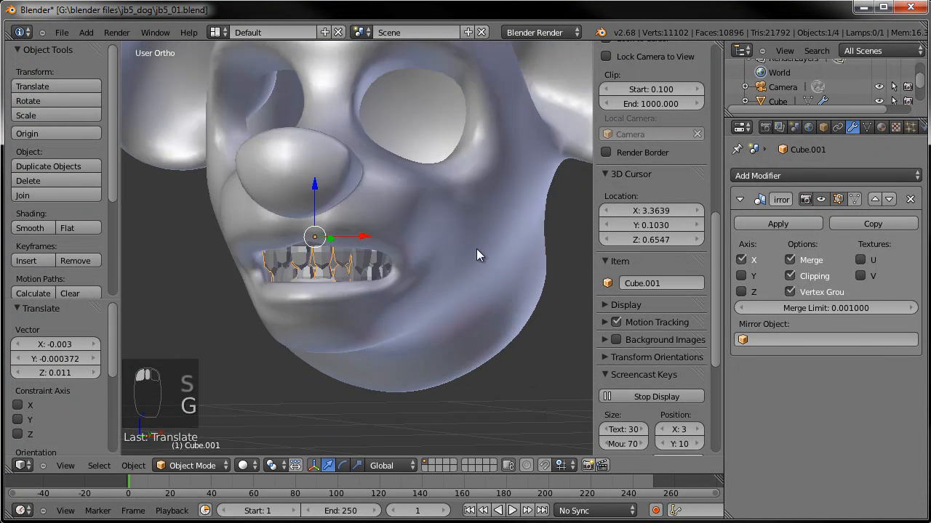
- Show the gums mesh in wireframe side view for editing and turn off the display of face normals
key(KP_3)
scroll(379, 248, up, 2)
scroll(540, 263, down, 5)
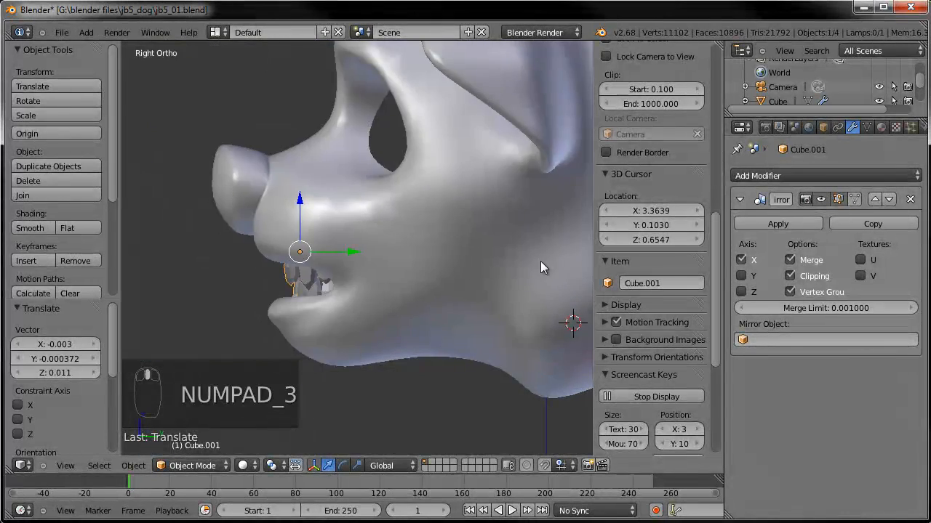
key(z)
scroll(467, 263, up, 6)
shift+middle_drag(450, 272, 474, 239)
key(Tab)
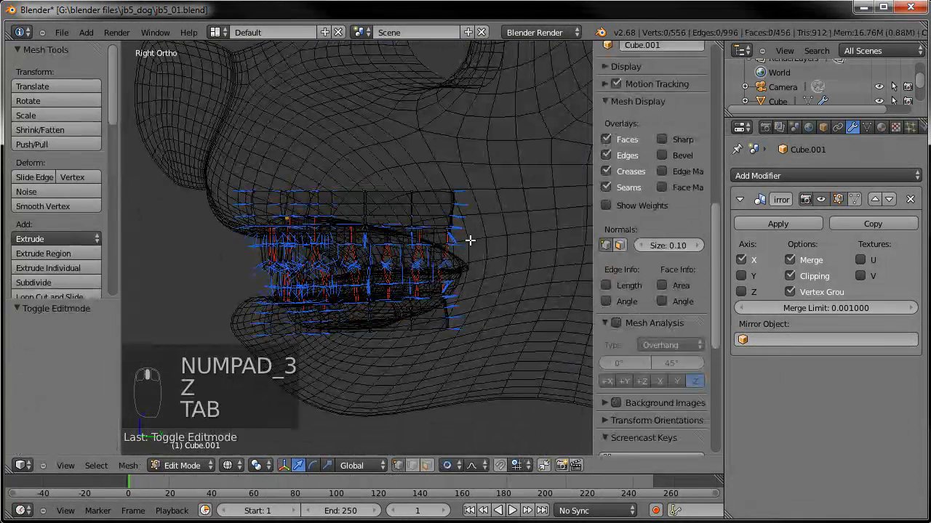
click(607, 245)
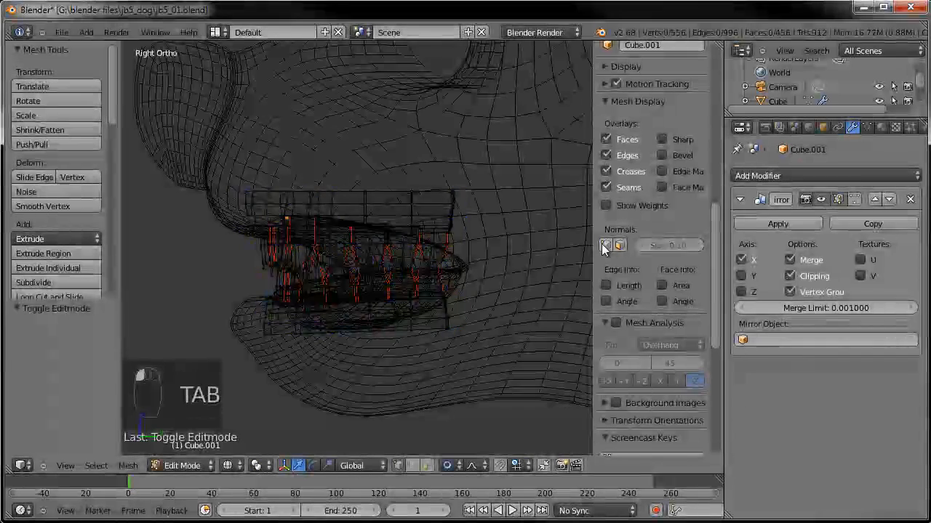
- Select the whole upper gum with its teeth, raise it slightly along Z and deselect it
drag(500, 162, 213, 242)
key(ctrl+l)
scroll(347, 187, up, 3)
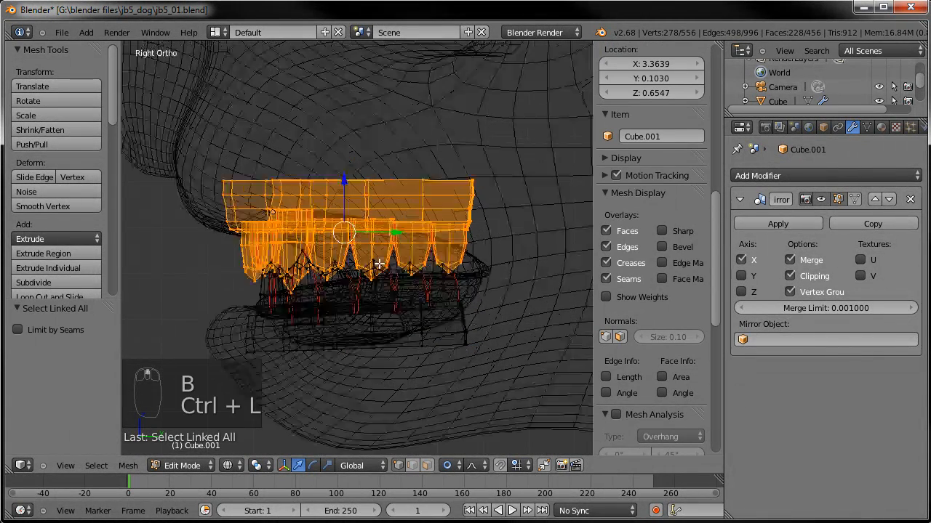
drag(345, 188, 343, 174)
shift+middle_drag(469, 320, 469, 249)
key(a)
key(a)
key(b)
drag(511, 239, 218, 320)
key(ctrl+l)
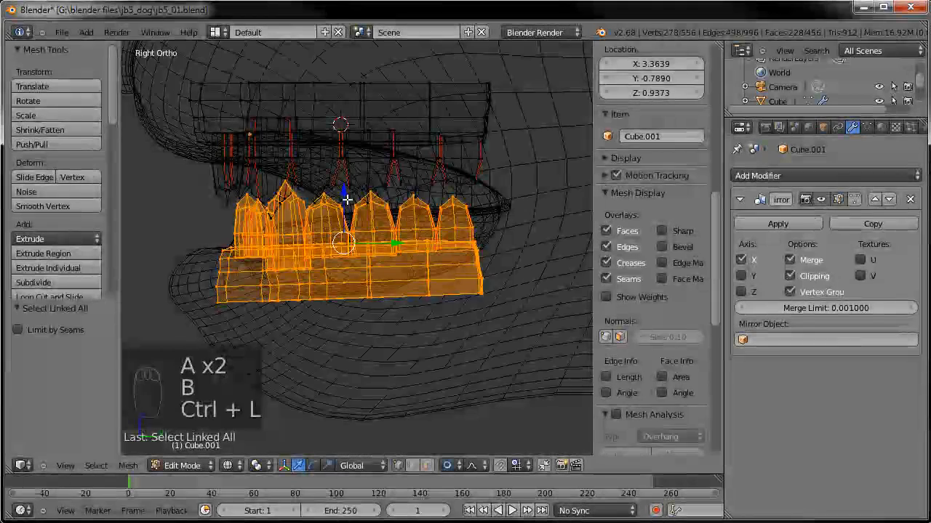
key(a)
- Select the whole lower gum with its teeth and move it slightly down along Z
key(b)
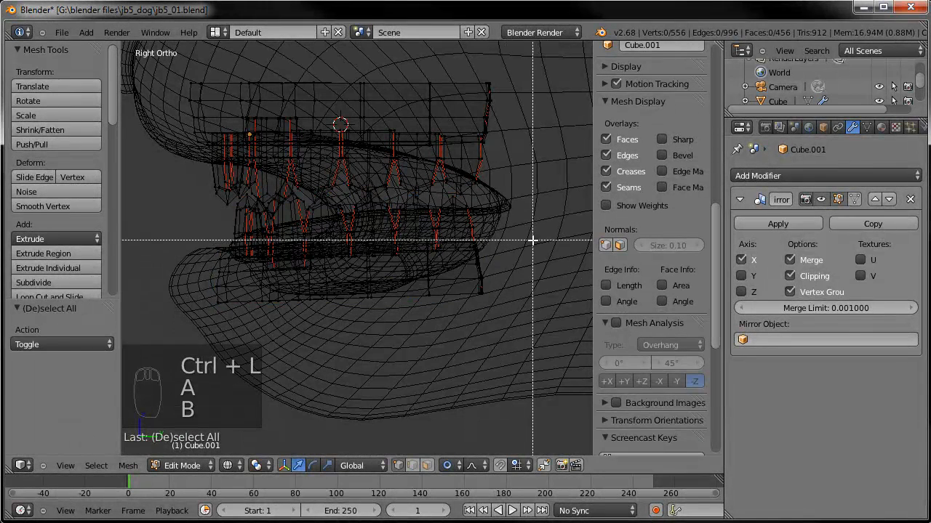
drag(536, 241, 235, 300)
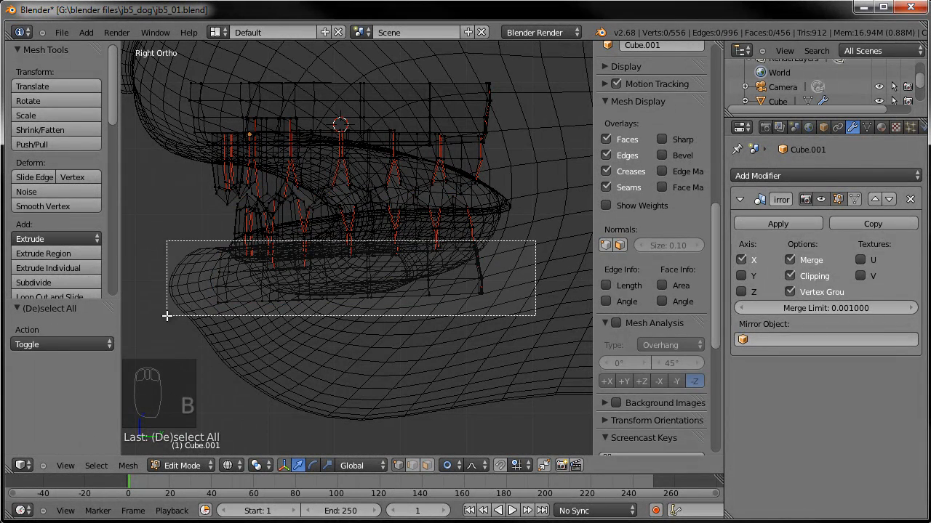
drag(167, 316, 167, 316)
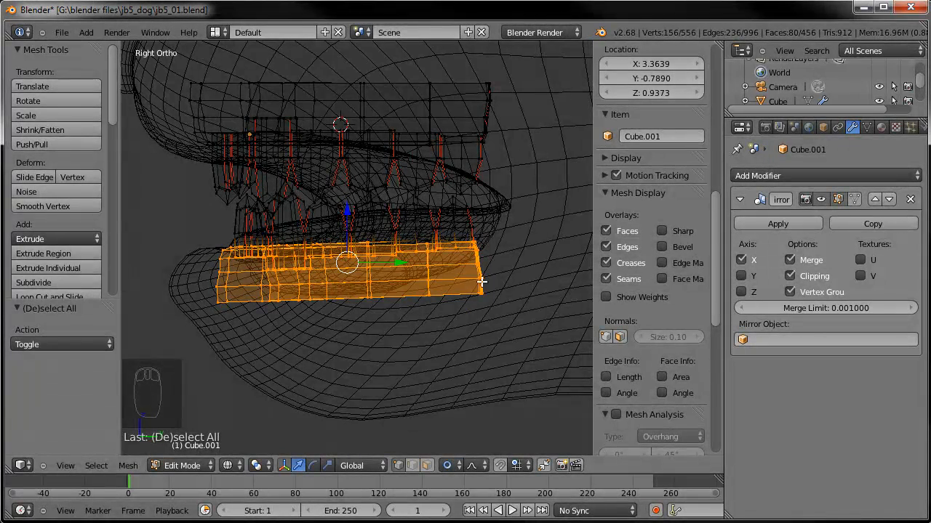
scroll(477, 270, up, 3)
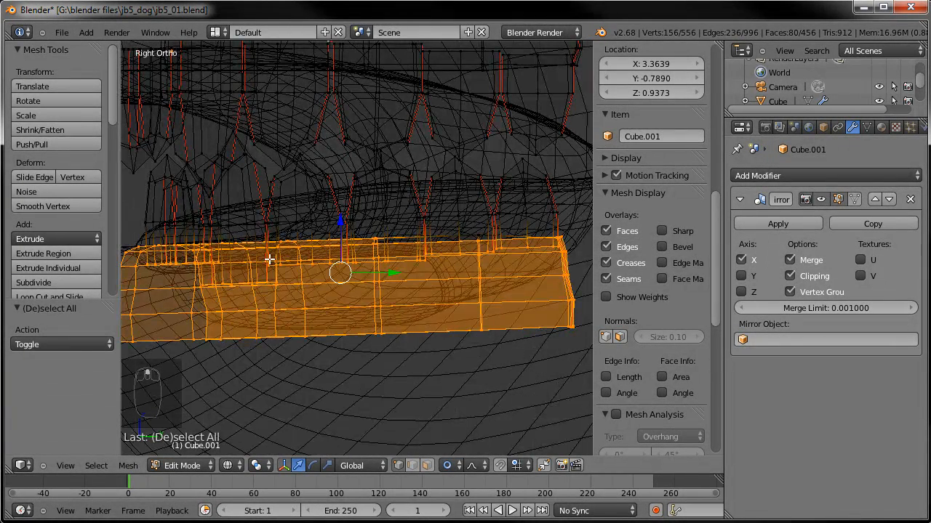
scroll(456, 266, down, 4)
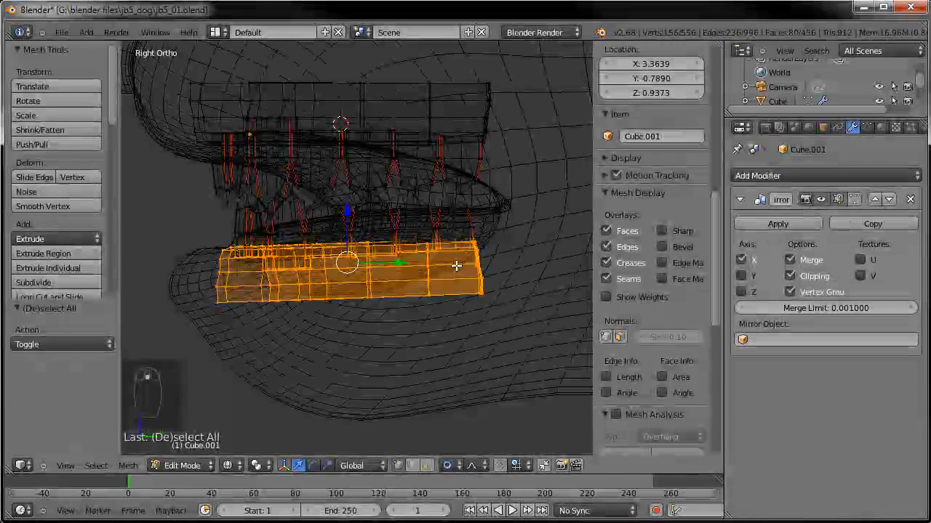
key(ctrl+l)
drag(348, 196, 347, 213)
- Tilt the lower gum slightly to follow the lower jaw, nudging it into place after each rotation
key(r)
click(470, 220)
key(g)
click(477, 218)
key(r)
click(480, 211)
key(g)
click(482, 211)
- Return to solid shading, deselect the gums mesh and check the teeth's fit inside the mouth from several angles
key(Tab)
mouse_move(354, 247)
middle_down()
mouse_move(368, 250)
mouse_move(266, 285)
mouse_move(289, 254)
middle_up()
key(z)
key(Tab)
middle_drag(300, 213, 289, 215)
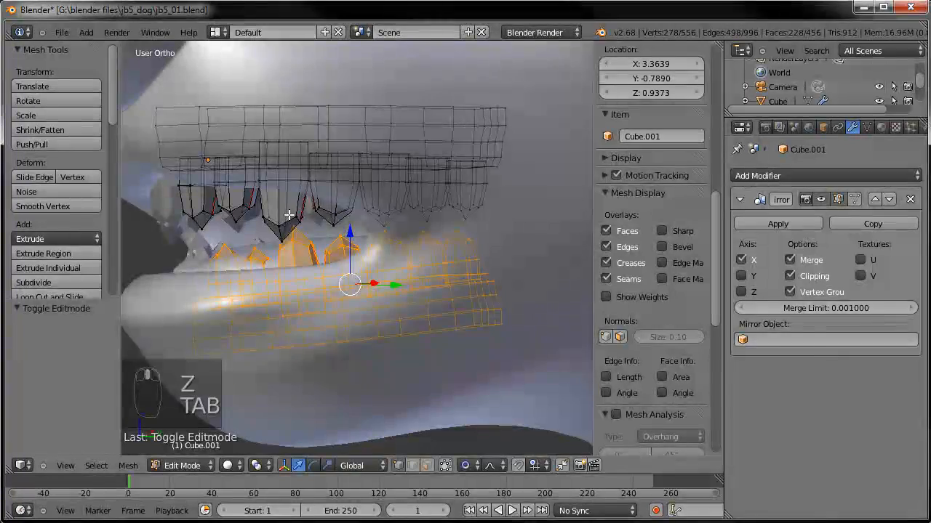
middle_drag(415, 197, 317, 256)
key(a)
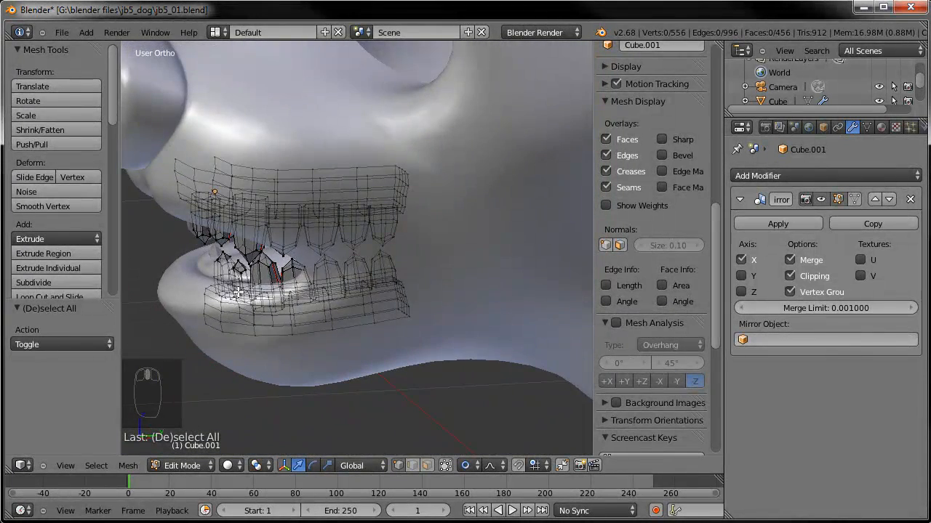
middle_drag(238, 293, 258, 283)
middle_drag(309, 269, 318, 261)
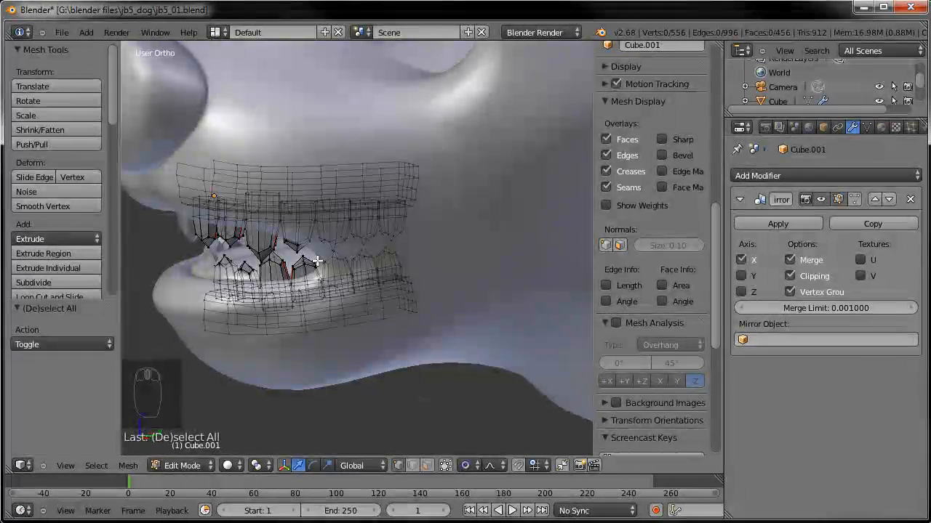
middle_drag(287, 308, 351, 248)
- Leave mesh editing, join the gums and teeth object into the head object and deselect everything
key(Tab)
key(a)
key(a)
scroll(369, 278, down, 3)
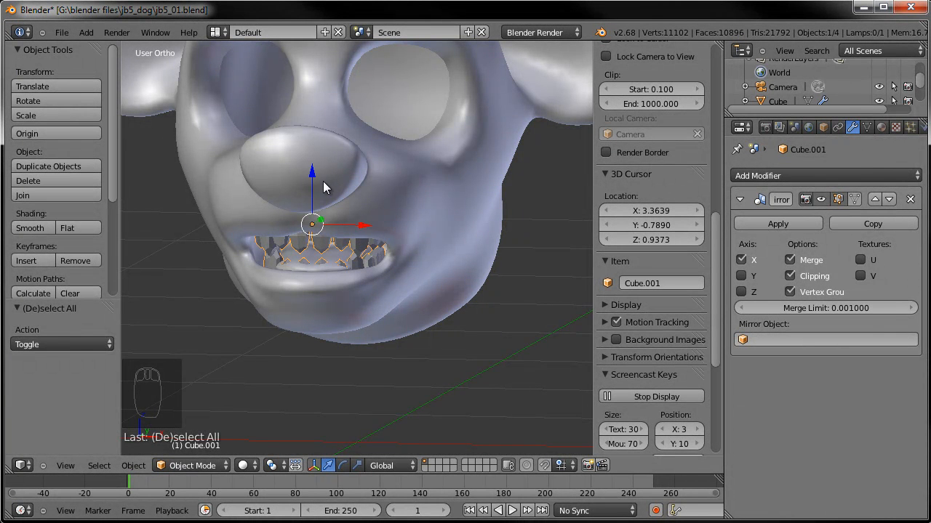
shift+right_click(383, 243)
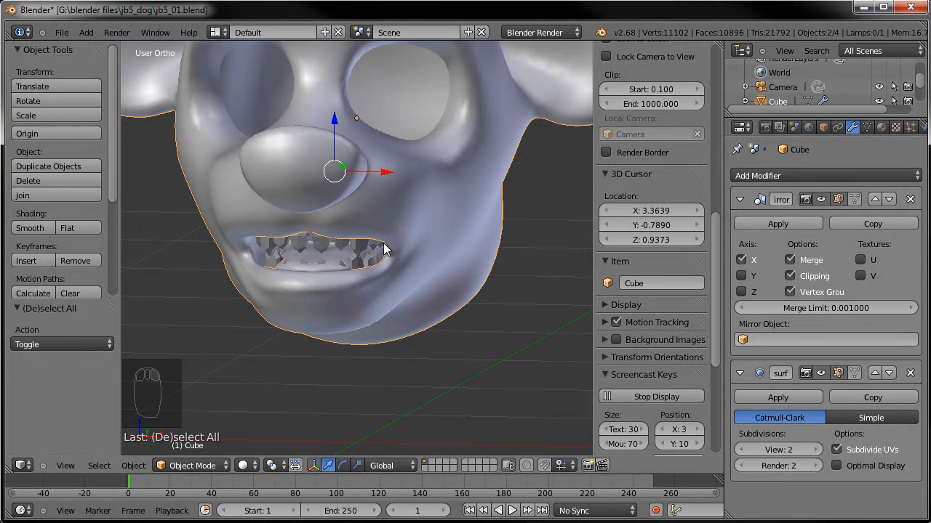
key(ctrl+j)
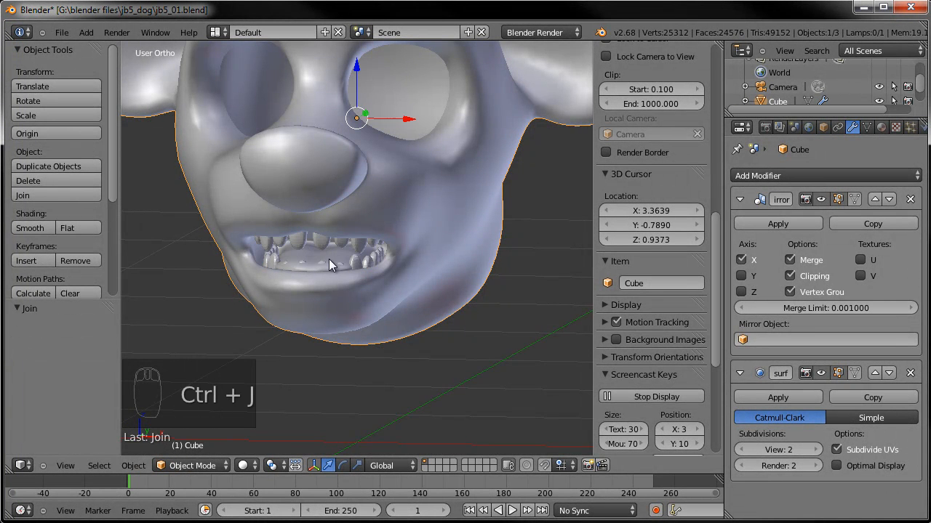
key(a)
scroll(335, 249, up, 8)
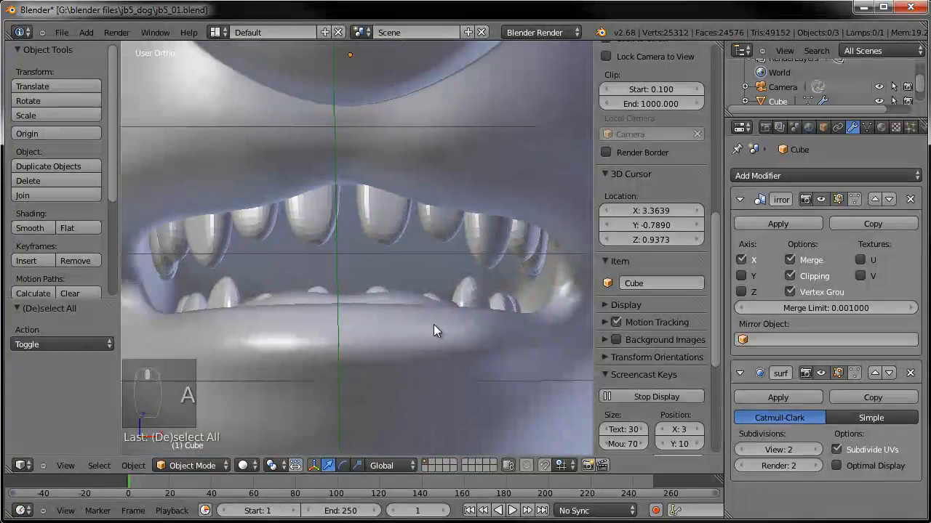
- Apply smooth shading to the joined head and teeth object and deselect it
scroll(384, 194, up, 3)
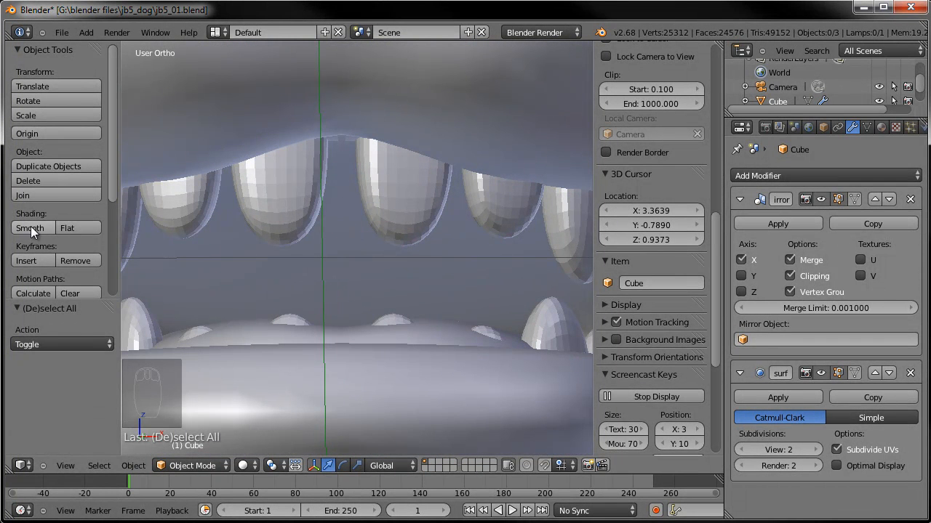
right_click(277, 255)
click(33, 229)
scroll(330, 193, down, 2)
key(a)
mouse_move(461, 204)
middle_down()
mouse_move(368, 306)
mouse_move(460, 198)
middle_up()
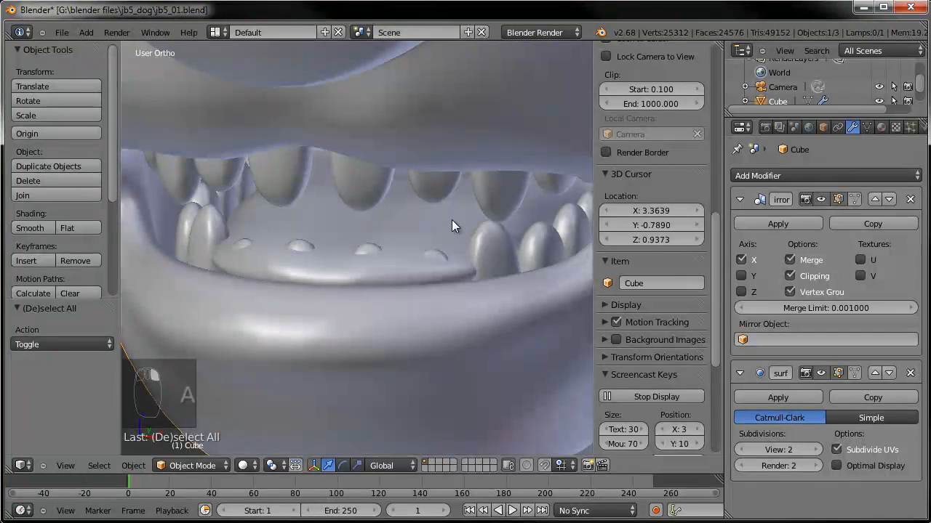
- Open the joined mesh for editing, examine the front teeth beside the mirror plane with nothing selected, and switch to face selection
key(Tab)
key(a)
key(a)
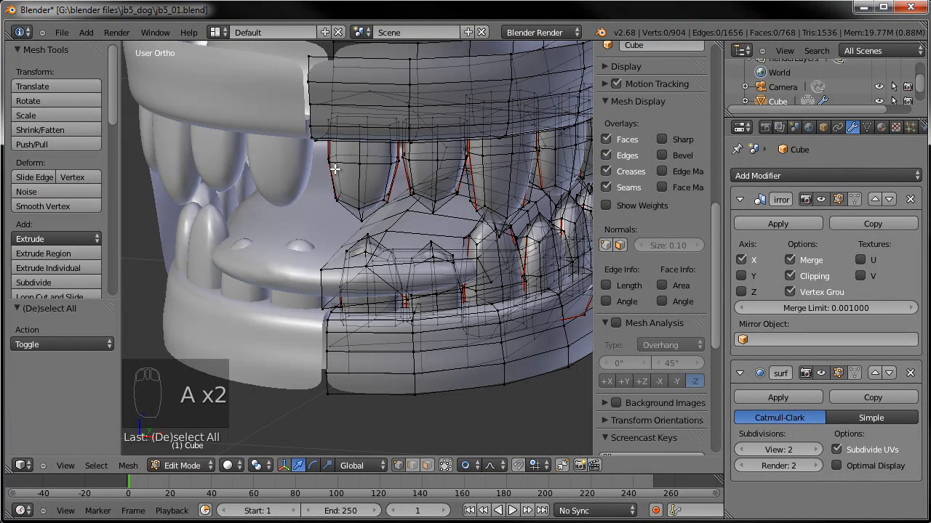
middle_drag(320, 141, 359, 137)
key(KP_1)
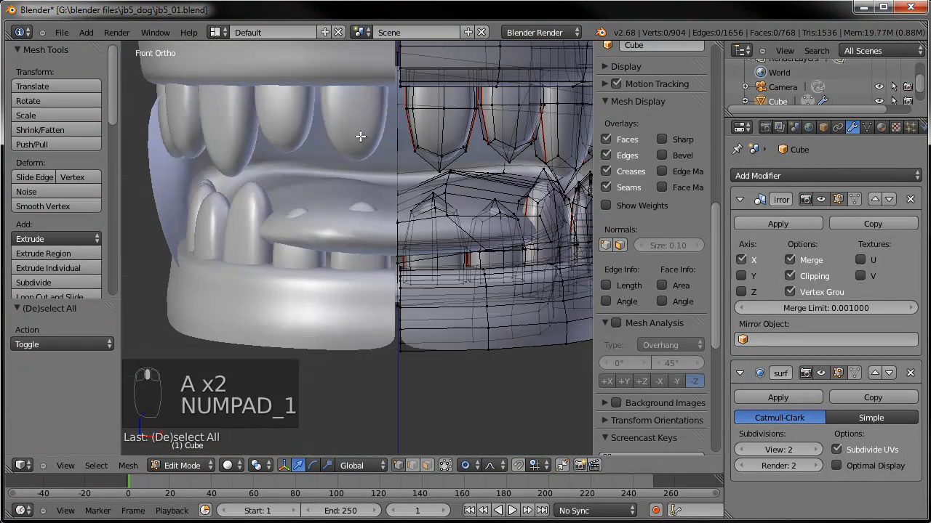
right_click(339, 168)
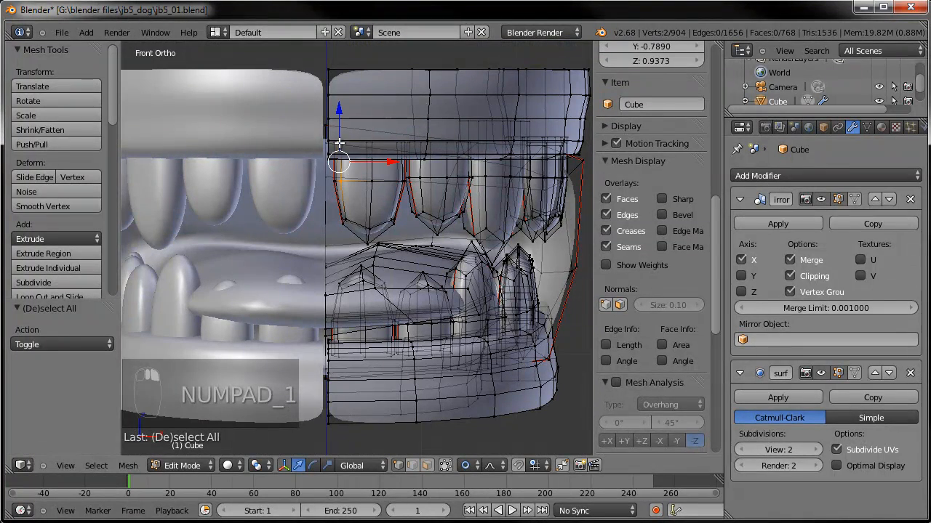
key(a)
middle_drag(470, 208, 456, 209)
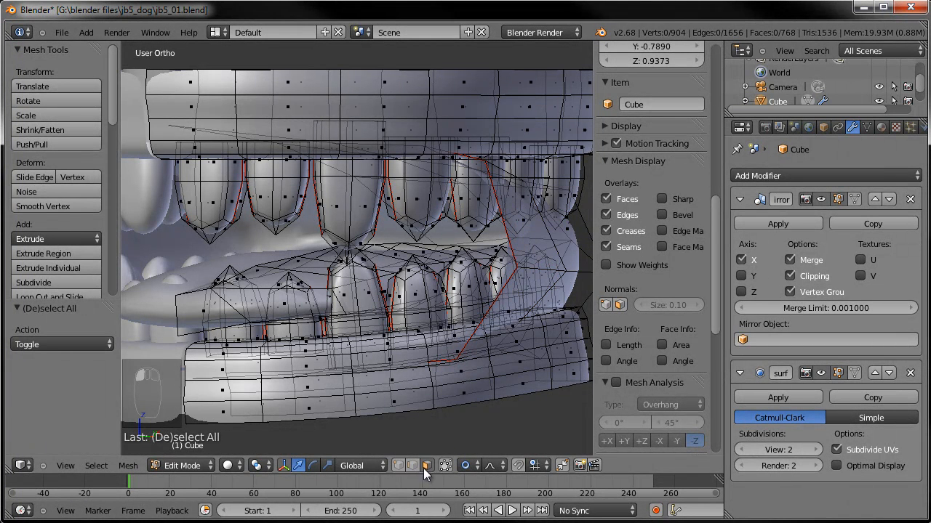
right_click(520, 227)
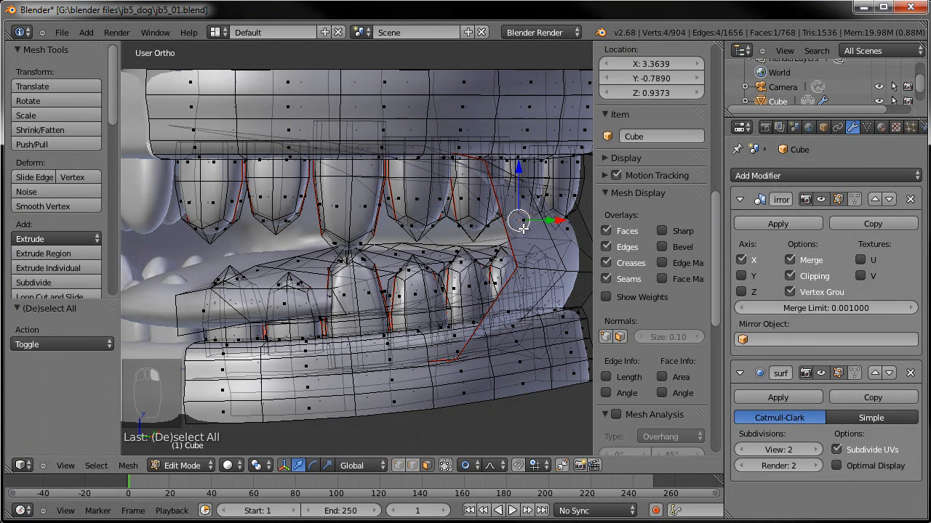
key(ctrl+l)
scroll(451, 257, down, 3)
middle_drag(451, 258, 415, 286)
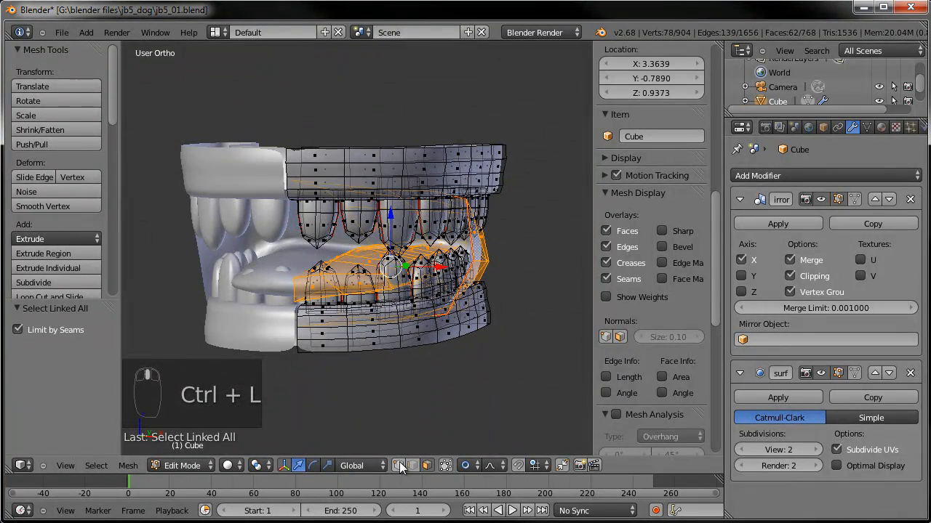
key(a)
- Select the mouth interior from one of its vertices as linked geometry without limiting by seams, and invert the selection to the gums and teeth
scroll(540, 270, up, 2)
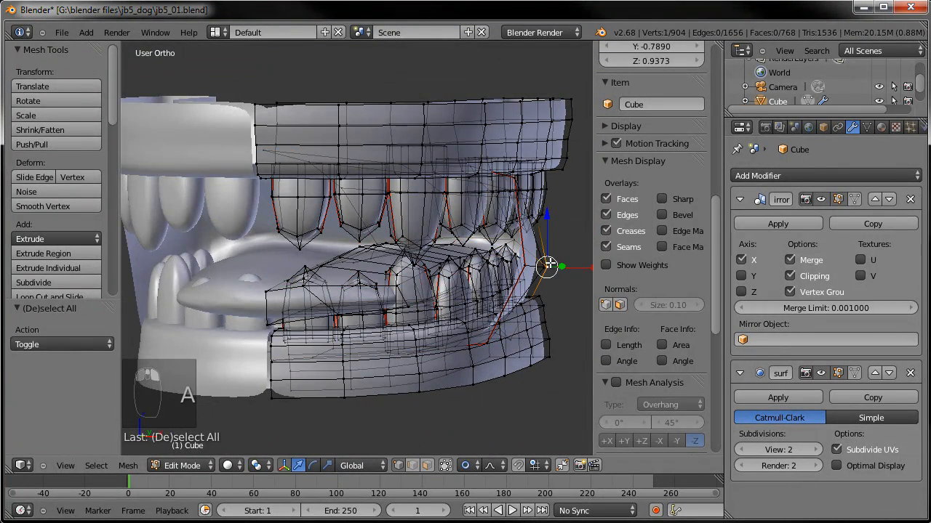
key(ctrl+l)
scroll(538, 264, down, 3)
middle_drag(389, 276, 390, 220)
scroll(434, 252, up, 3)
scroll(433, 252, down, 5)
scroll(391, 220, up, 4)
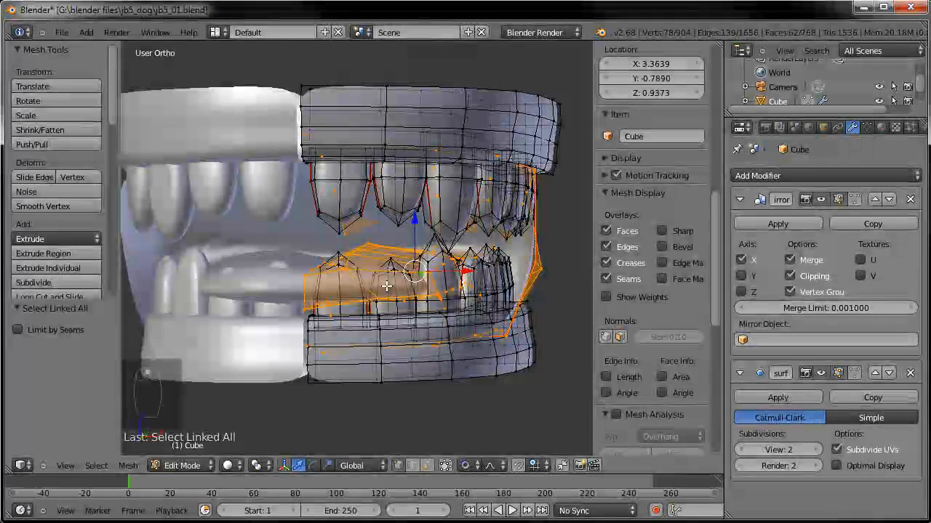
click(95, 466)
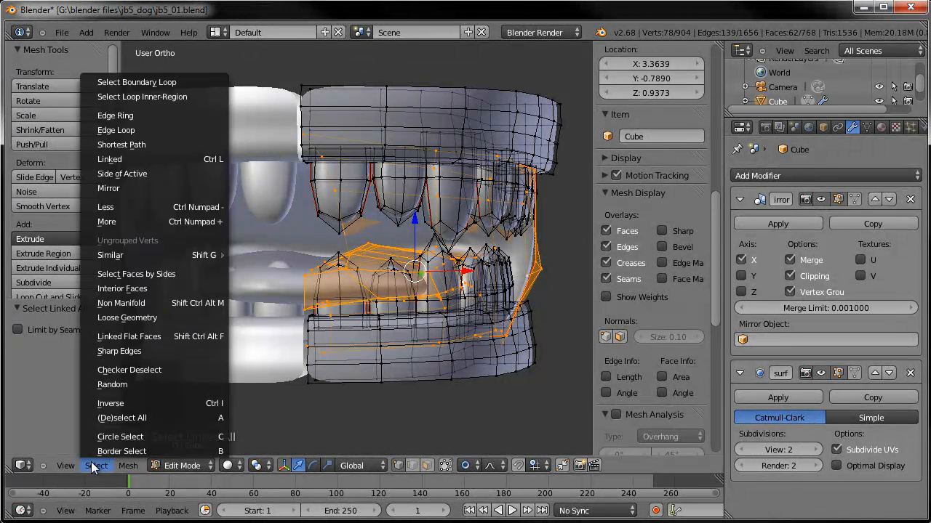
click(128, 405)
- In front view, nudge the gums and teeth about -0.007 along X toward the mirror plane and check the centre seam
key(KP_1)
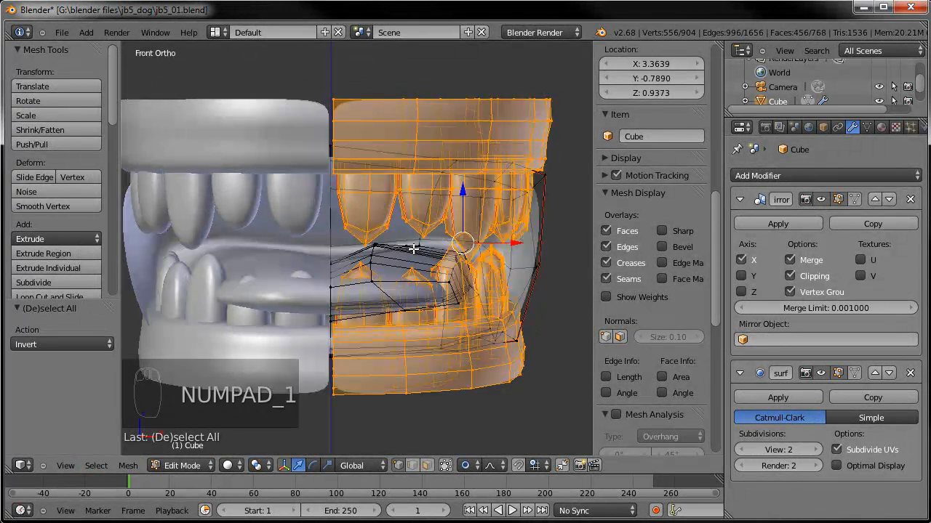
scroll(418, 249, up, 1)
key(g)
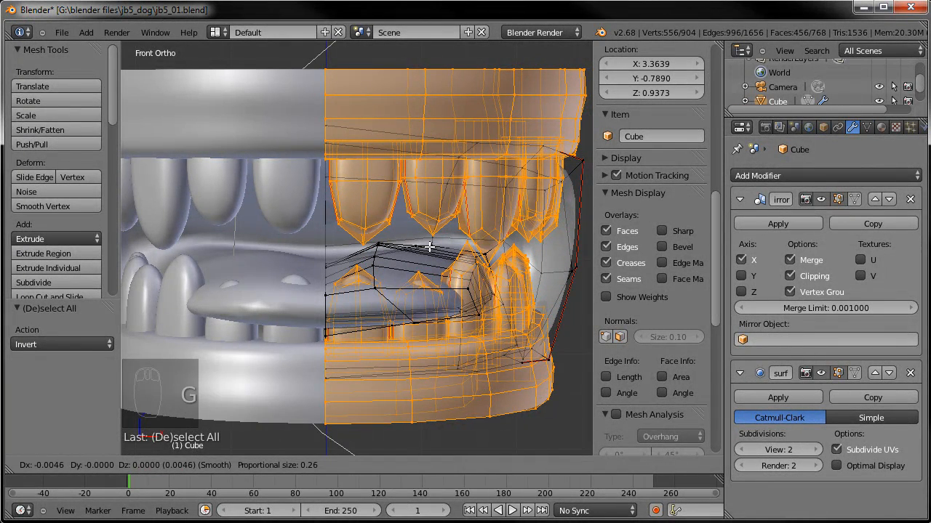
click(428, 248)
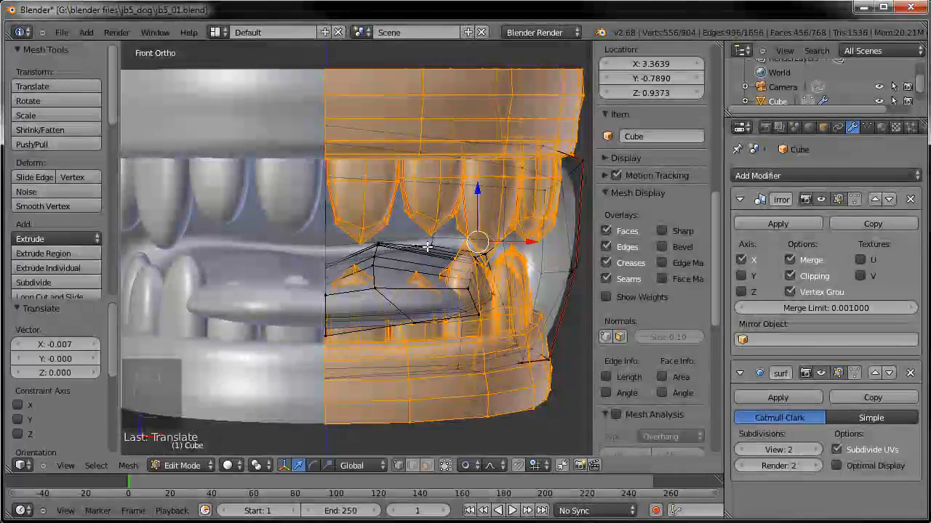
key(Tab)
middle_drag(330, 313, 433, 265)
key(Tab)
middle_drag(338, 297, 366, 295)
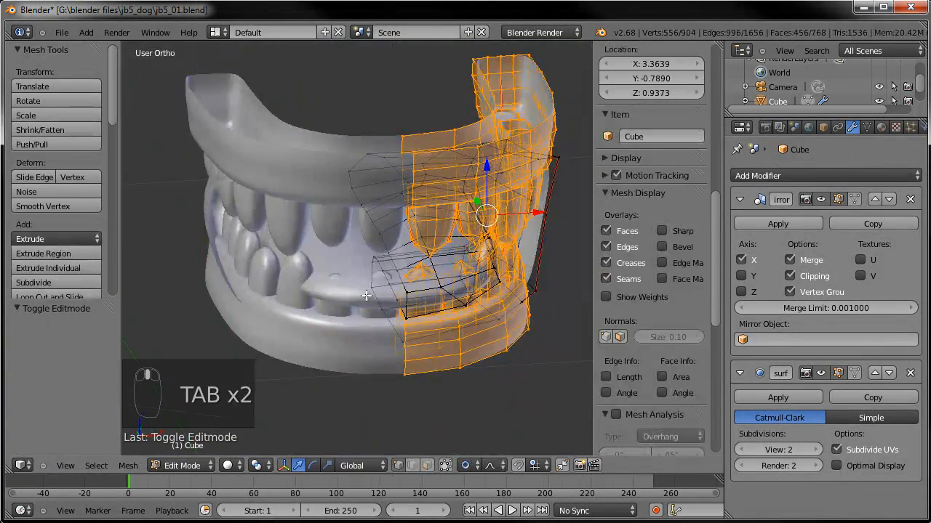
- Select the two centre vertices at the front of the inner mouth and move them about 0.06 along Y with proportional editing
right_click(409, 291)
middle_drag(432, 307, 324, 277)
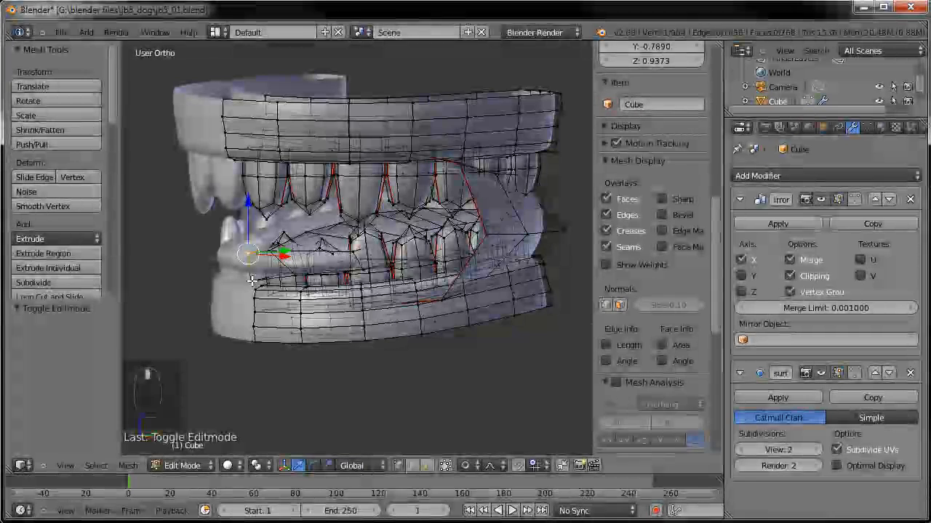
shift+right_click(253, 281)
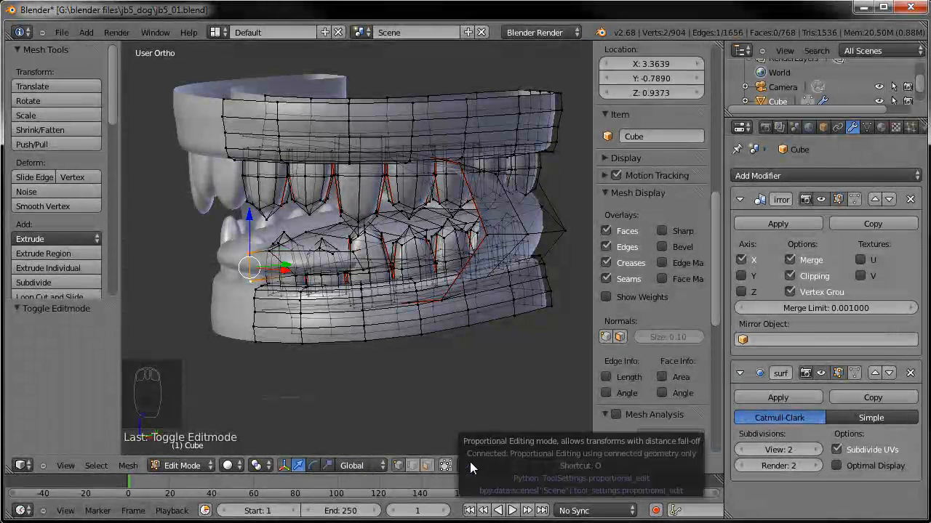
middle_drag(391, 291, 269, 292)
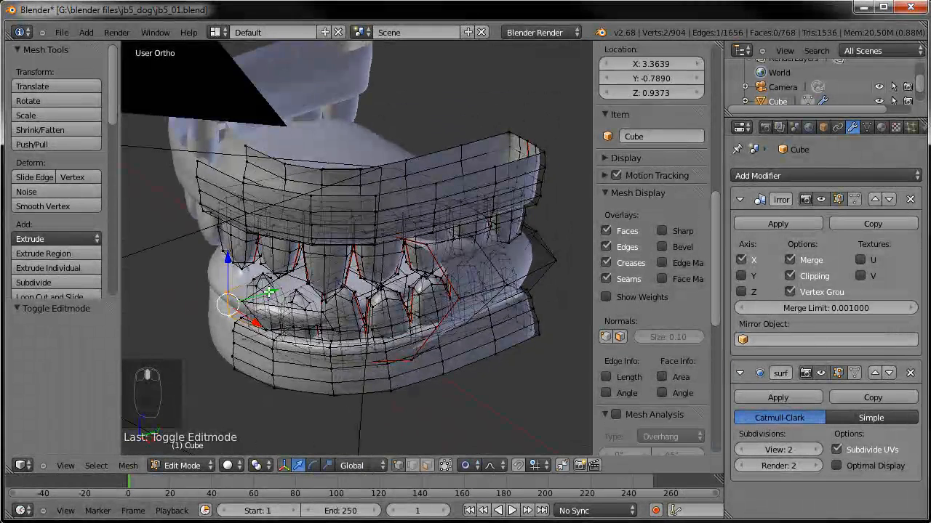
key(g)
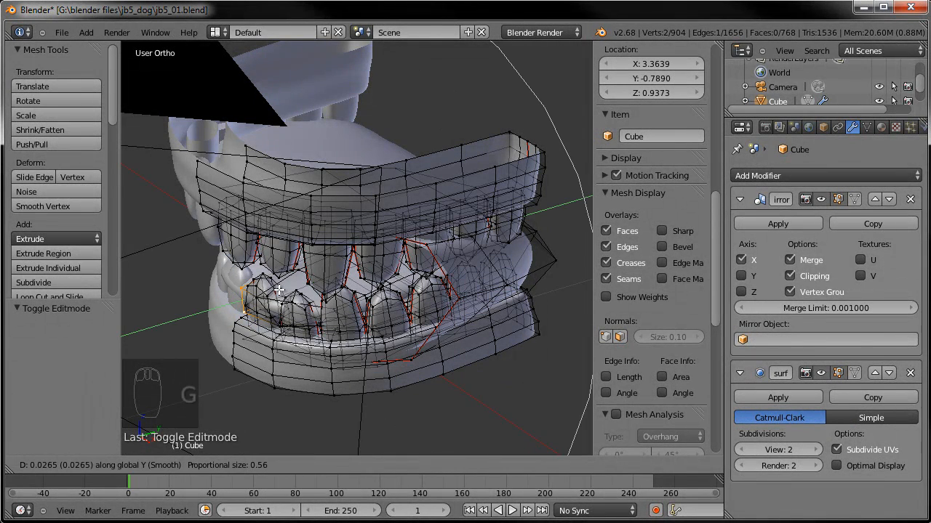
scroll(288, 288, down, 1)
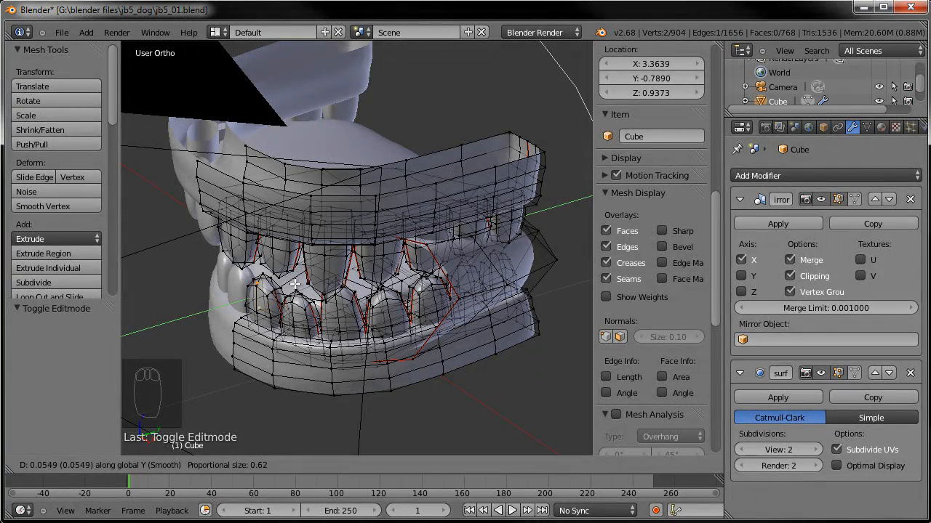
click(297, 285)
middle_drag(297, 284, 479, 269)
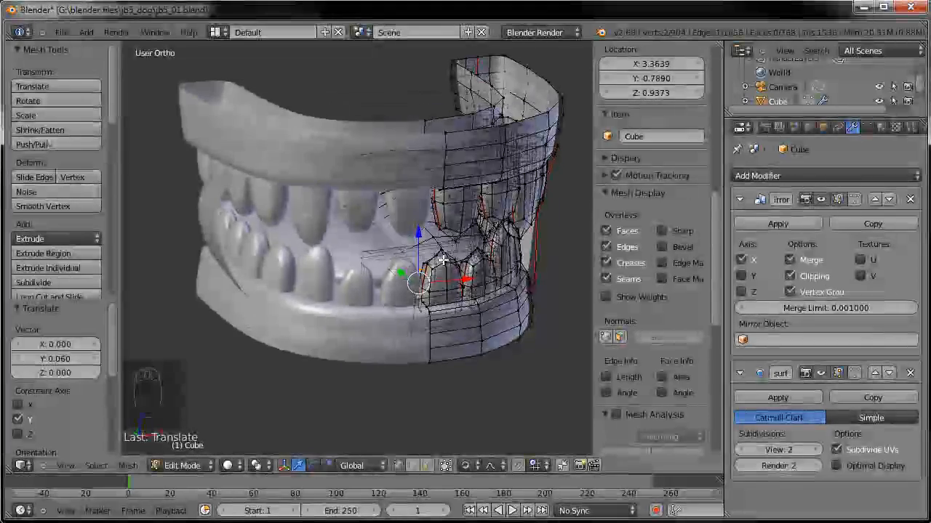
- Hide the mirrored half, shift the selected inner mouth vertices again along Y, leave mesh editing and show the mirror again
click(828, 198)
middle_drag(468, 223, 726, 225)
scroll(300, 227, up, 3)
key(g)
key(y)
click(318, 269)
key(Tab)
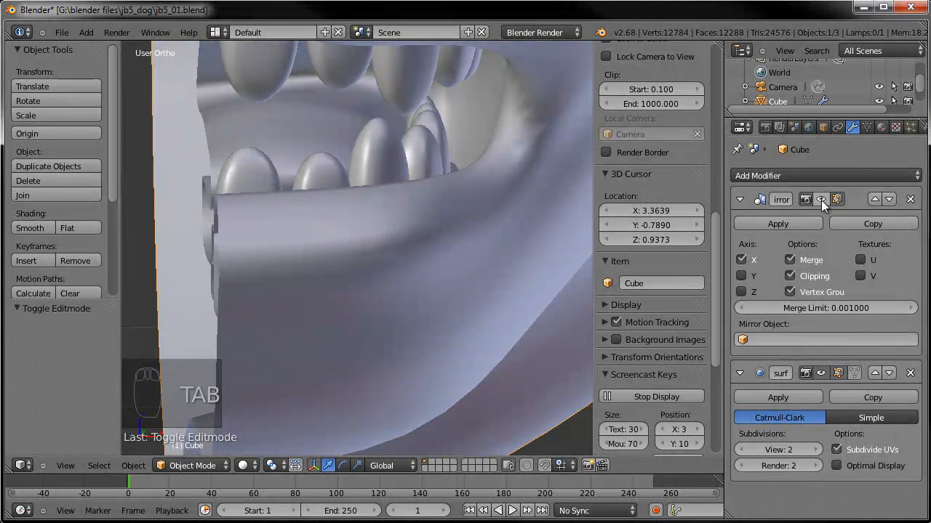
click(821, 200)
- Deselect the head and examine the teeth, mouth and eye sockets on the whole head from several angles and distances
scroll(386, 269, down, 3)
middle_drag(397, 271, 375, 302)
scroll(375, 302, down, 2)
scroll(376, 302, down, 2)
shift+middle_drag(411, 331, 353, 311)
scroll(441, 296, down, 2)
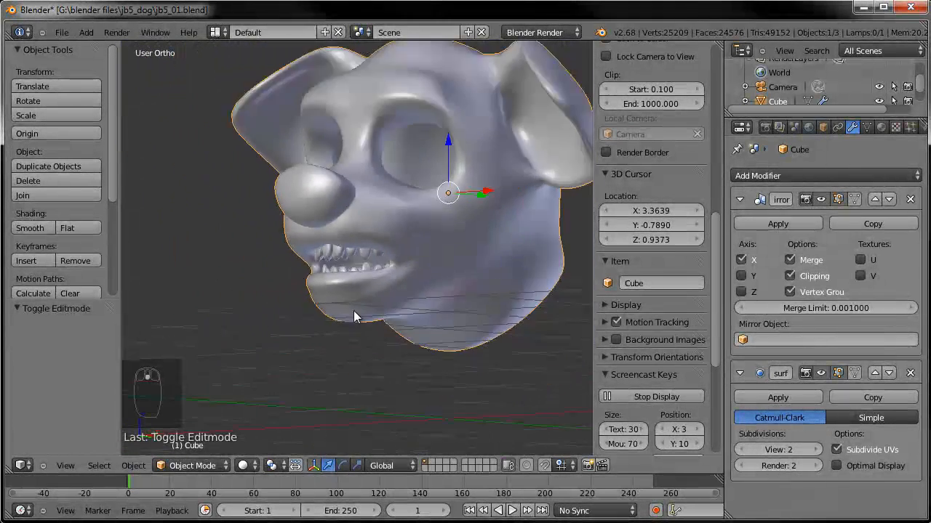
scroll(354, 311, down, 2)
shift+middle_drag(374, 272, 412, 293)
key(a)
shift+middle_drag(339, 302, 391, 285)
scroll(340, 329, up, 3)
scroll(368, 290, down, 3)
scroll(357, 306, up, 3)
middle_drag(403, 194, 370, 195)
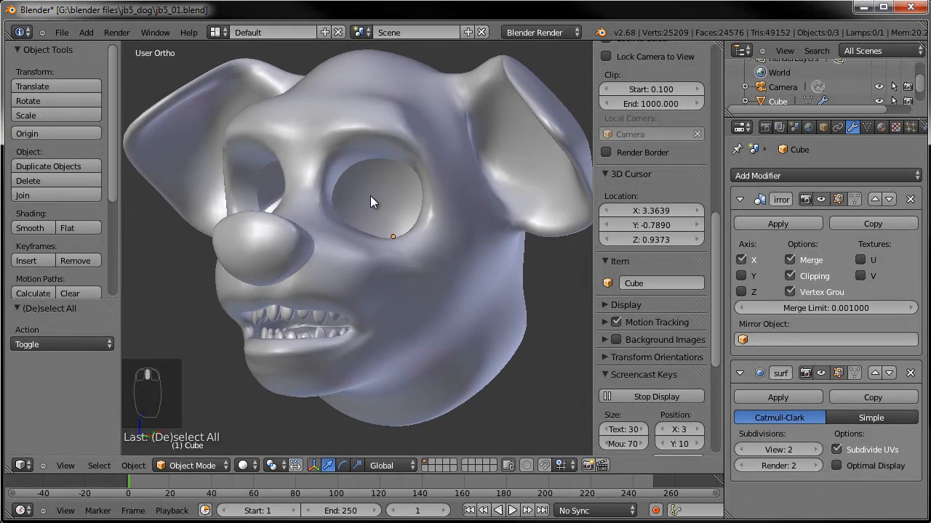
scroll(418, 259, down, 3)
middle_drag(422, 281, 390, 323)
scroll(429, 313, up, 5)
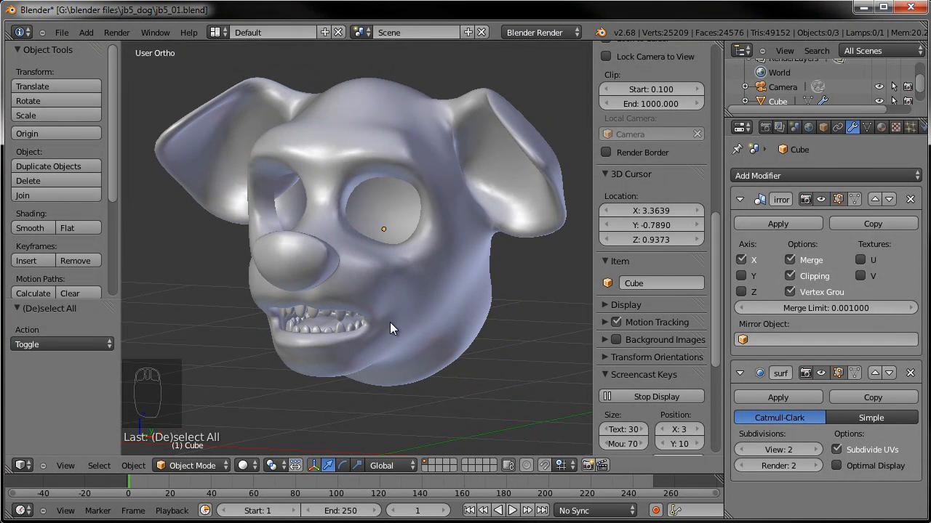